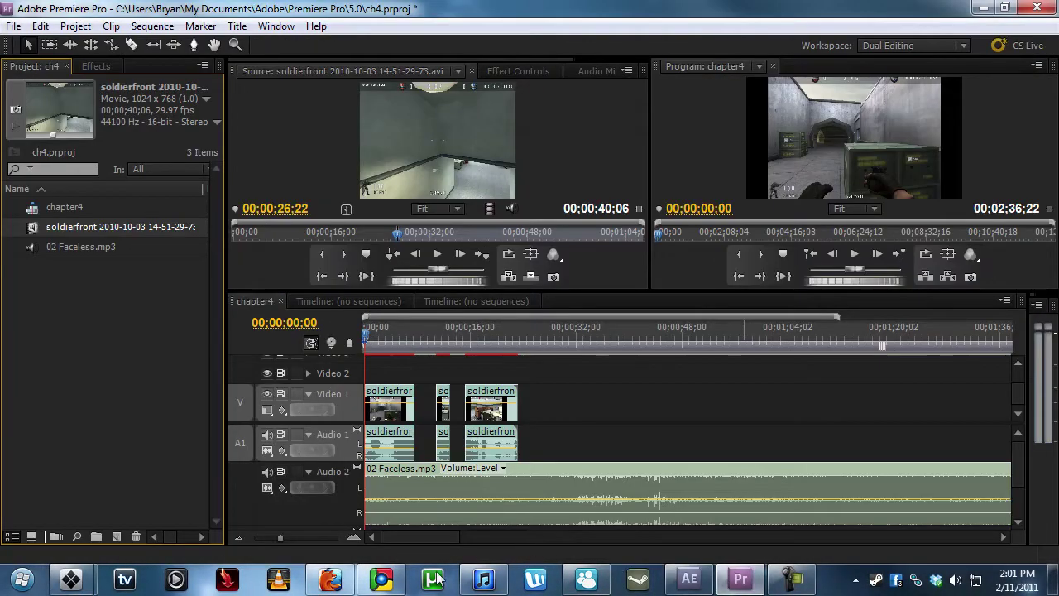
Switch to Firefox to view The Making of USF Cessation Chapter 02 video, and return to Premiere Pro
click(330, 578)
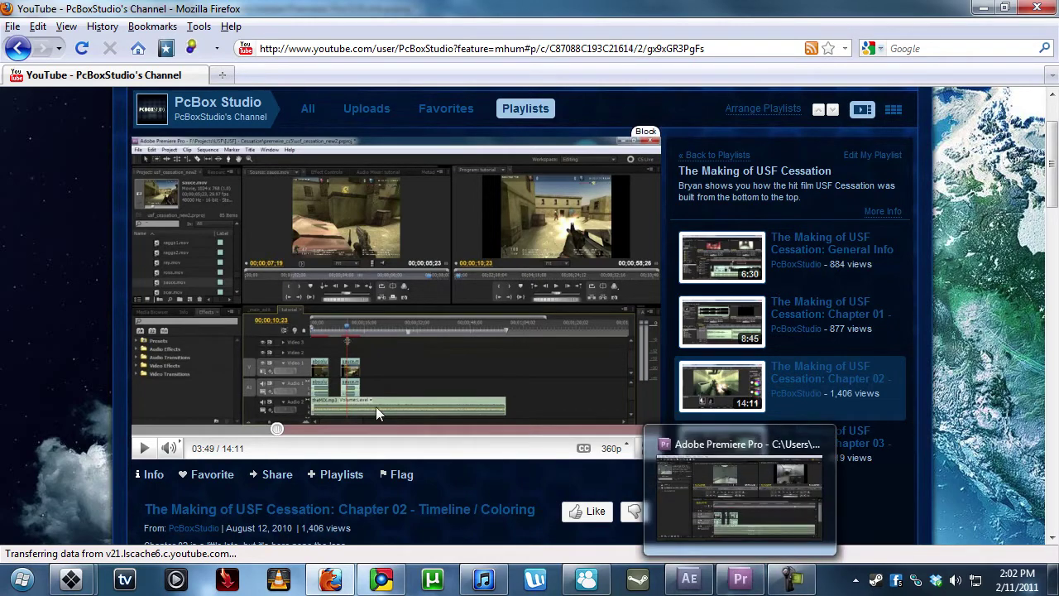
click(740, 582)
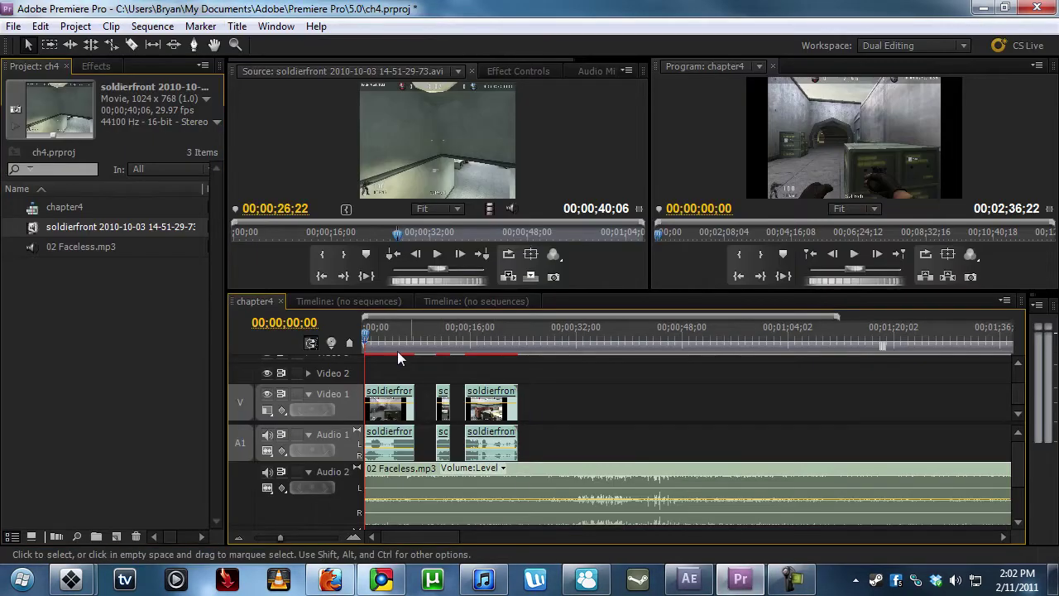
Examine the soldierfront clips and the gaps between them on the Video 1 track of the chapter4 sequence
click(406, 402)
click(442, 406)
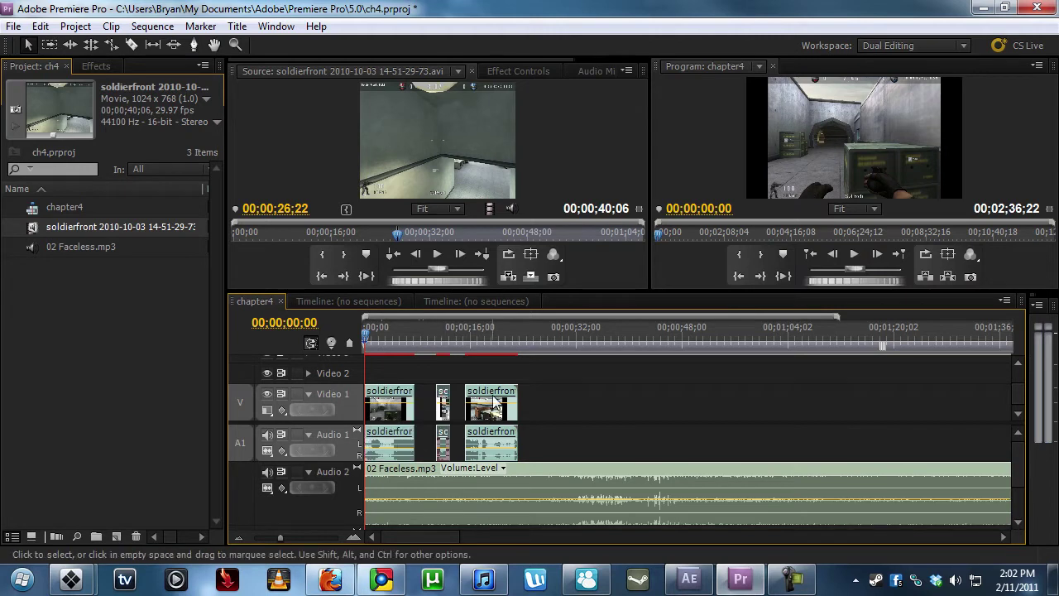
drag(607, 403, 396, 380)
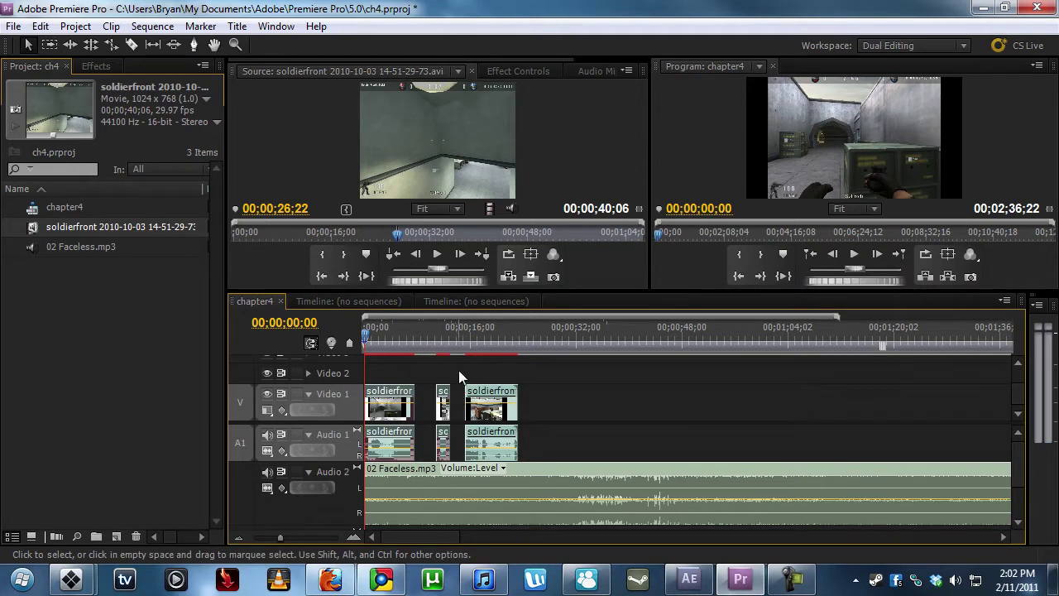
click(425, 405)
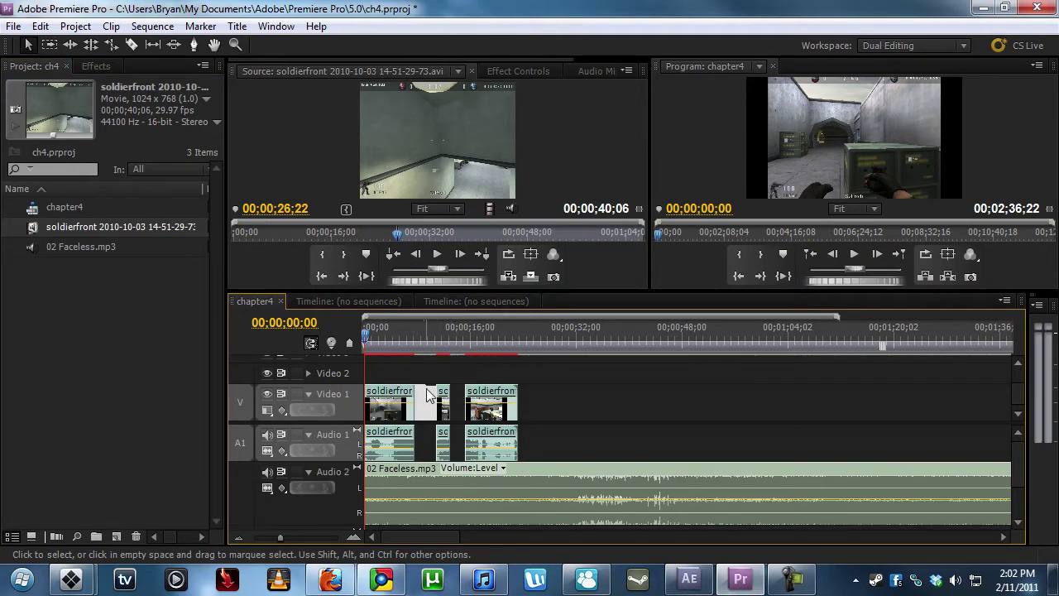
drag(427, 389, 413, 373)
click(427, 401)
click(429, 407)
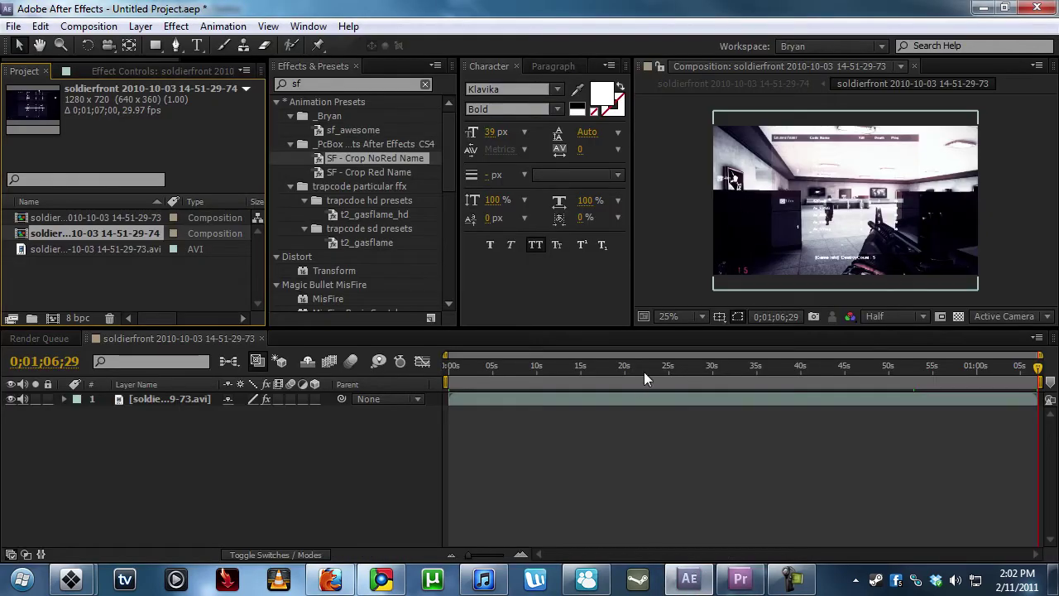
Scrub the After Effects composition to 0;00;42;06, and switch to Premiere Pro to inspect the soldierfront source footage in the project
drag(644, 368, 819, 367)
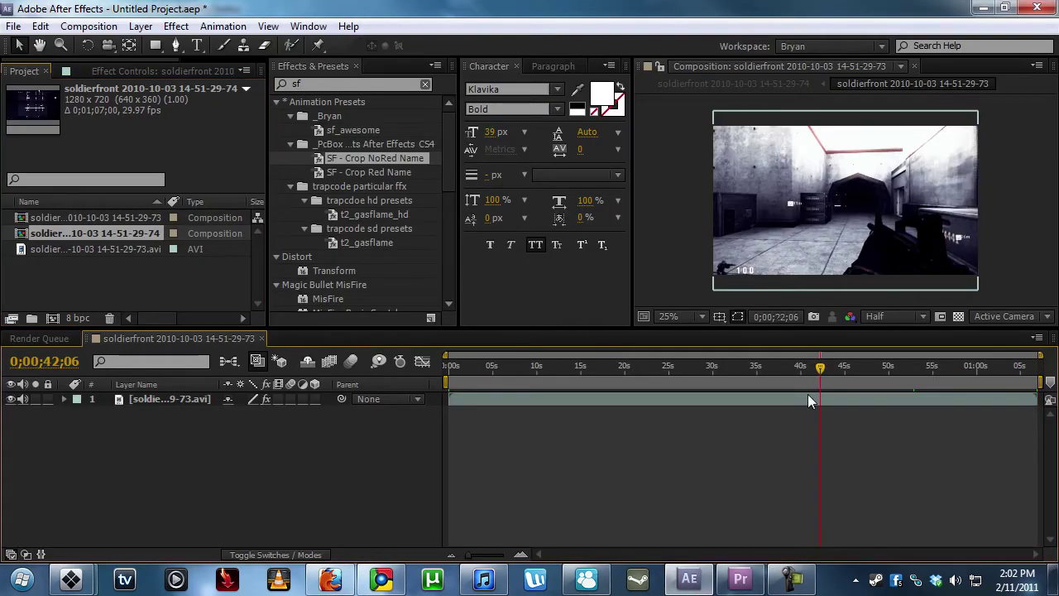
click(740, 579)
drag(586, 429, 543, 420)
click(382, 365)
click(540, 420)
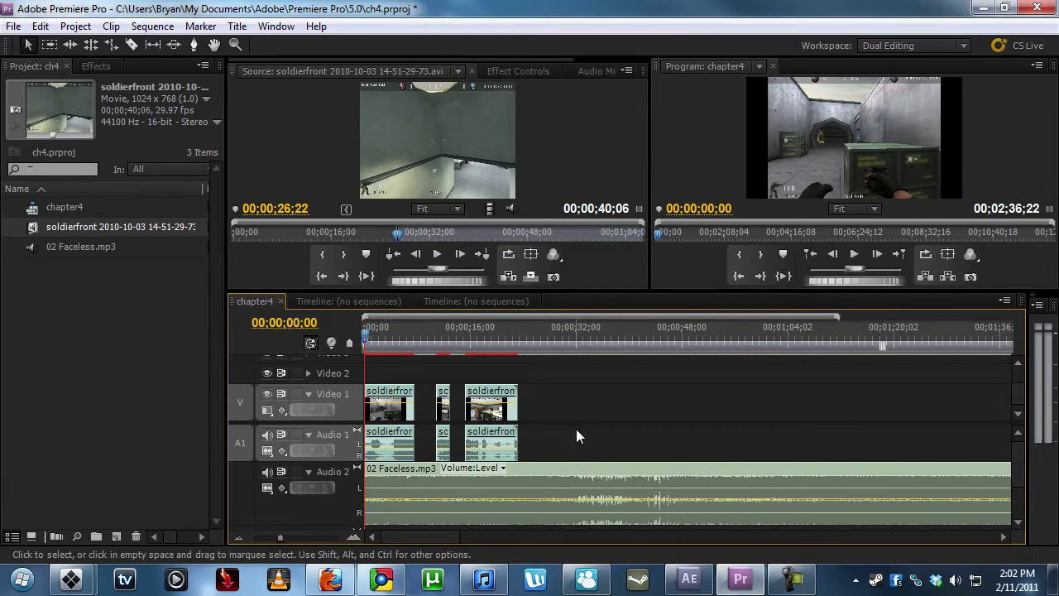
click(45, 324)
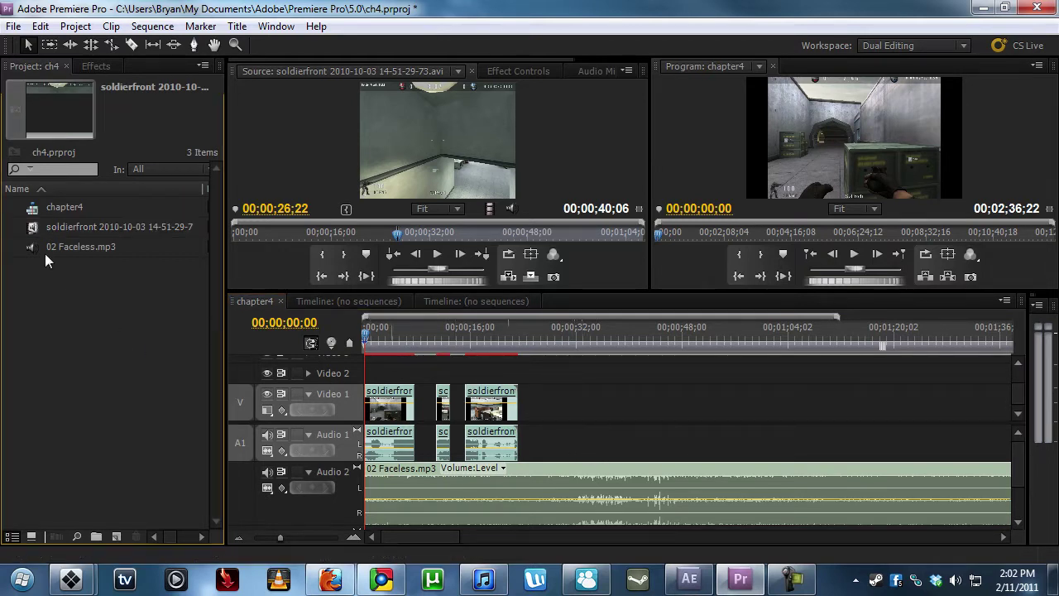
click(106, 227)
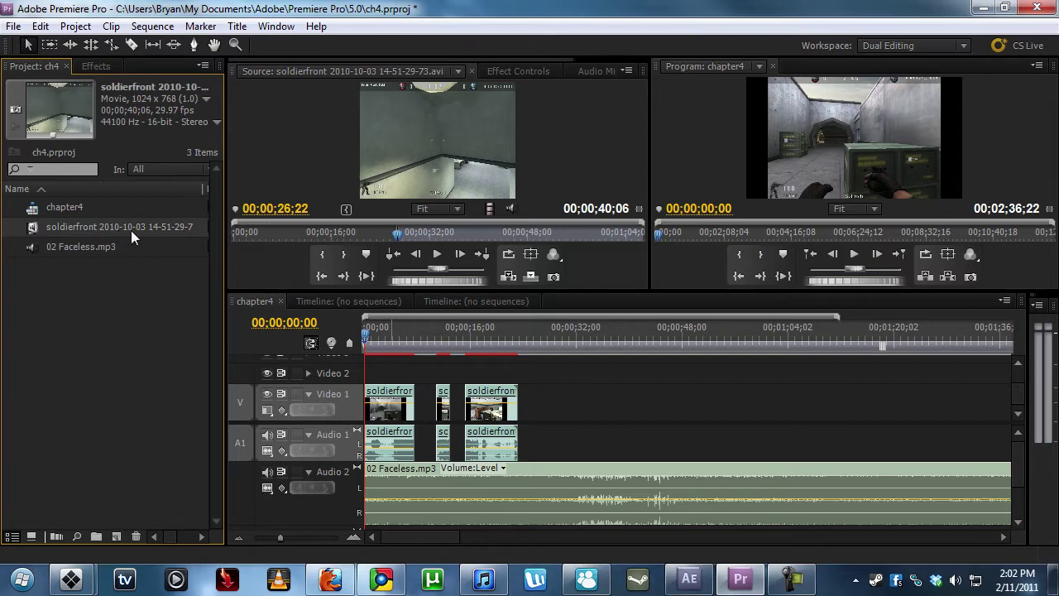
Switch to After Effects, inspect the soldierfront AVI footage and widen the project's Name column to fit the full file names
key(alt+Tab)
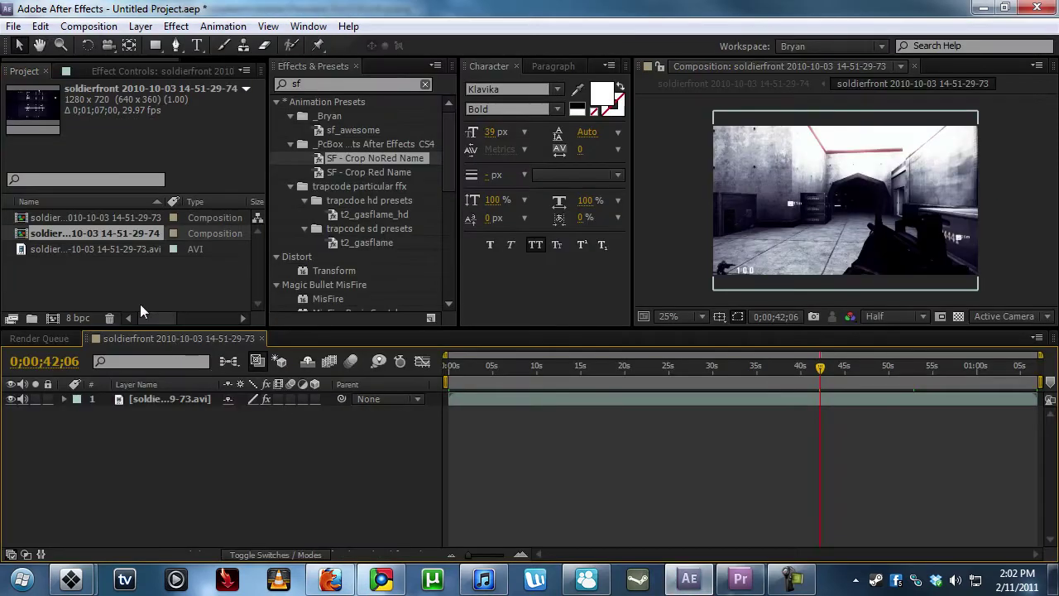
click(75, 250)
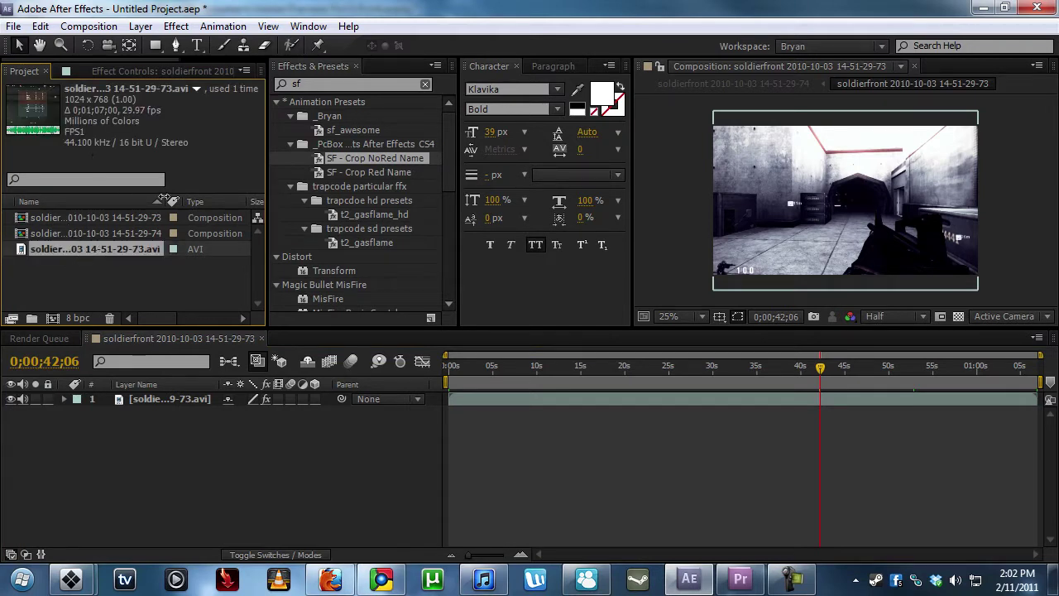
drag(165, 201, 226, 201)
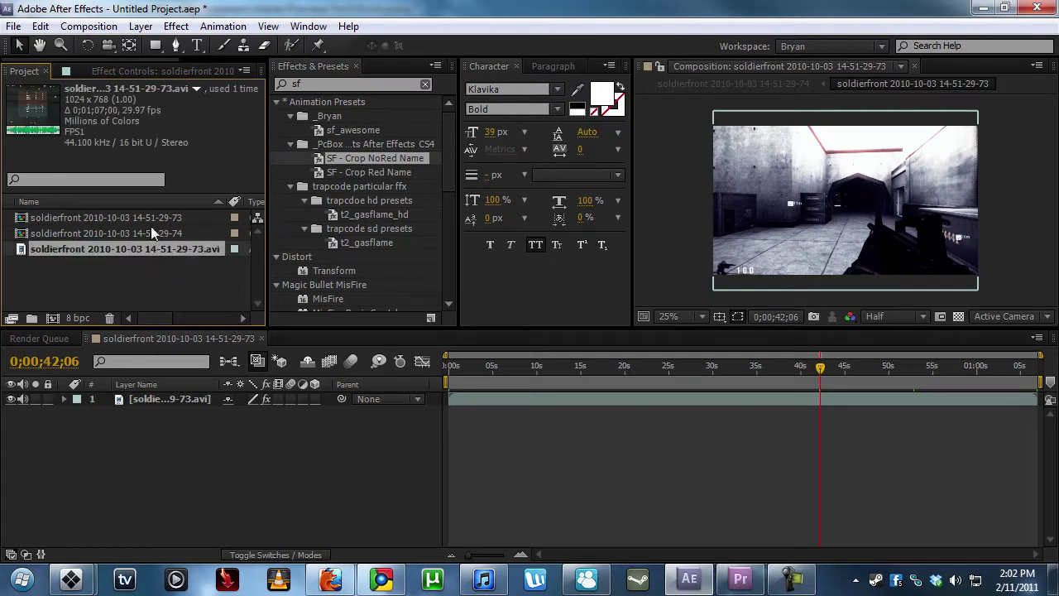
click(154, 280)
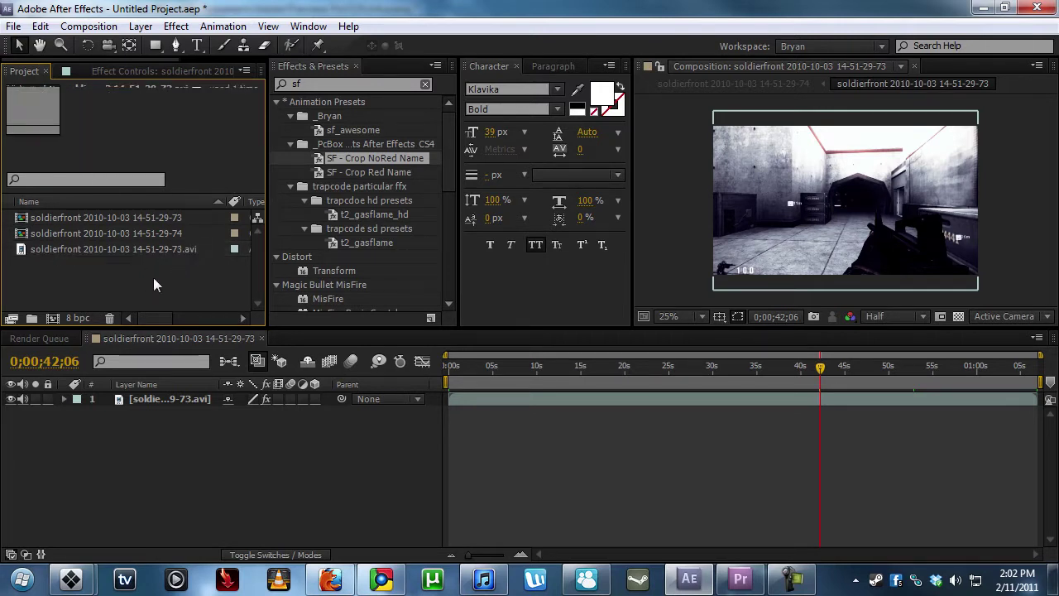
click(86, 233)
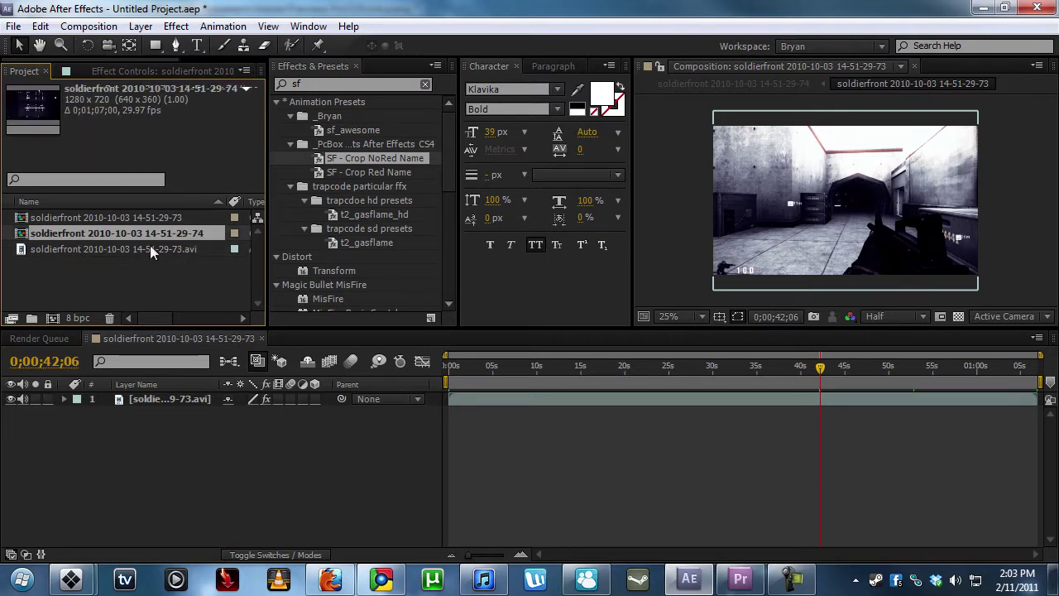
click(111, 217)
click(130, 229)
click(120, 217)
key(Delete)
click(678, 309)
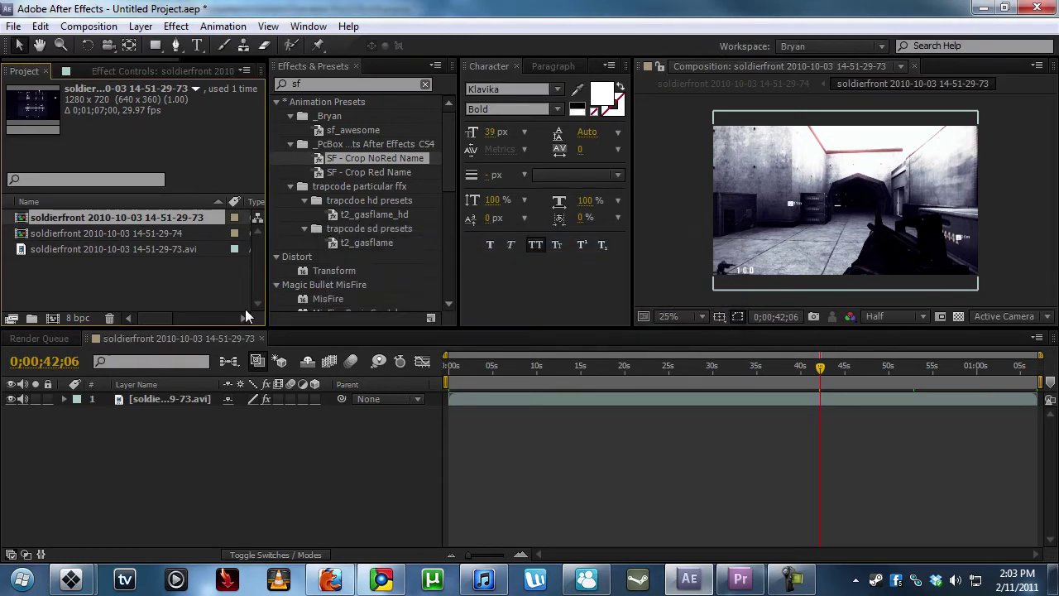
click(135, 261)
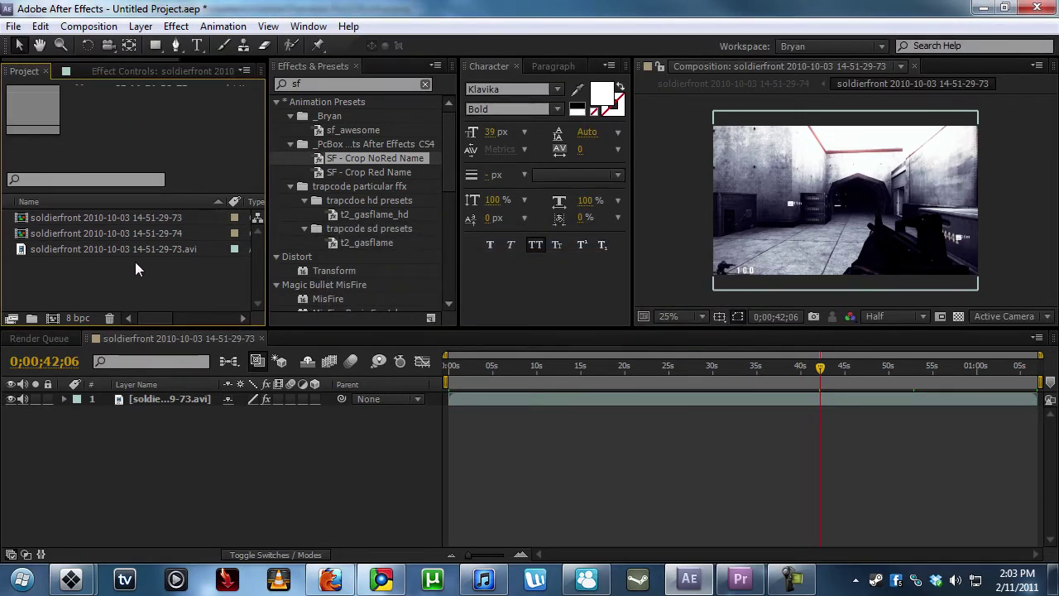
click(37, 340)
double_click(64, 232)
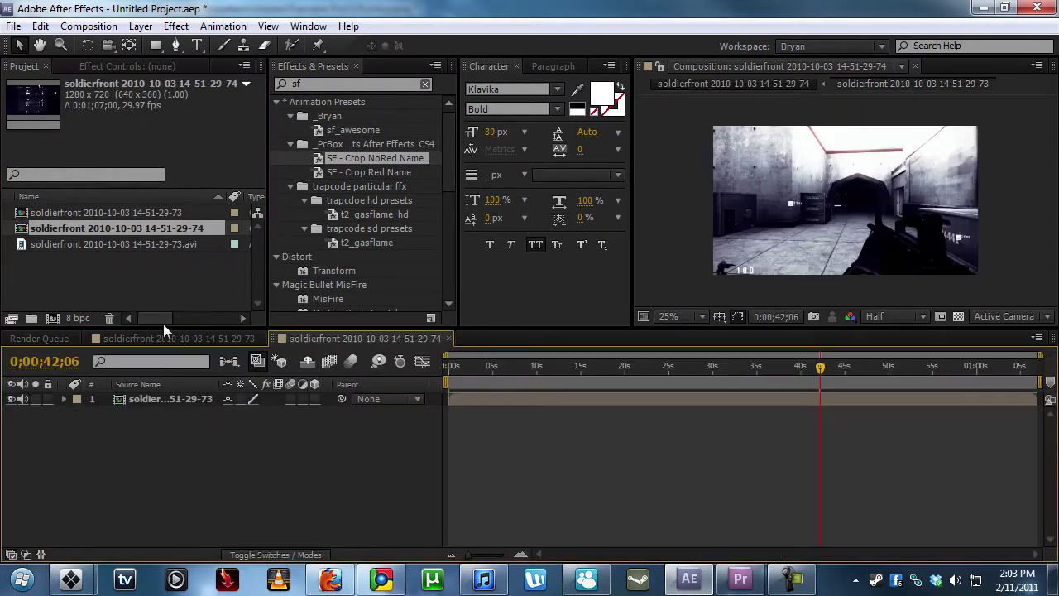
click(450, 338)
click(158, 230)
key(Delete)
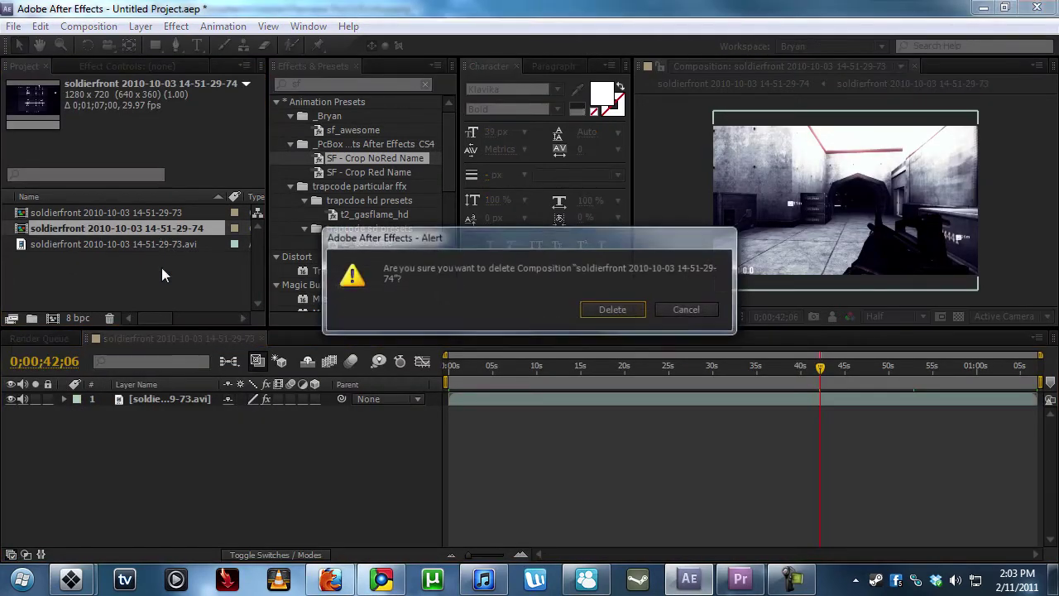
click(597, 309)
click(165, 229)
key(ctrl+a)
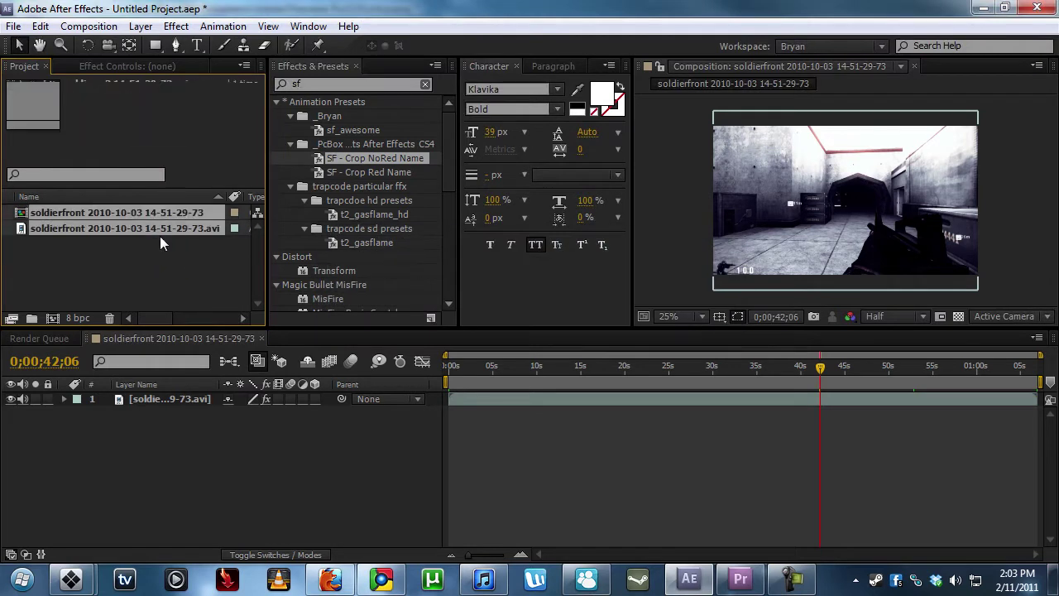
click(163, 245)
drag(148, 231, 51, 319)
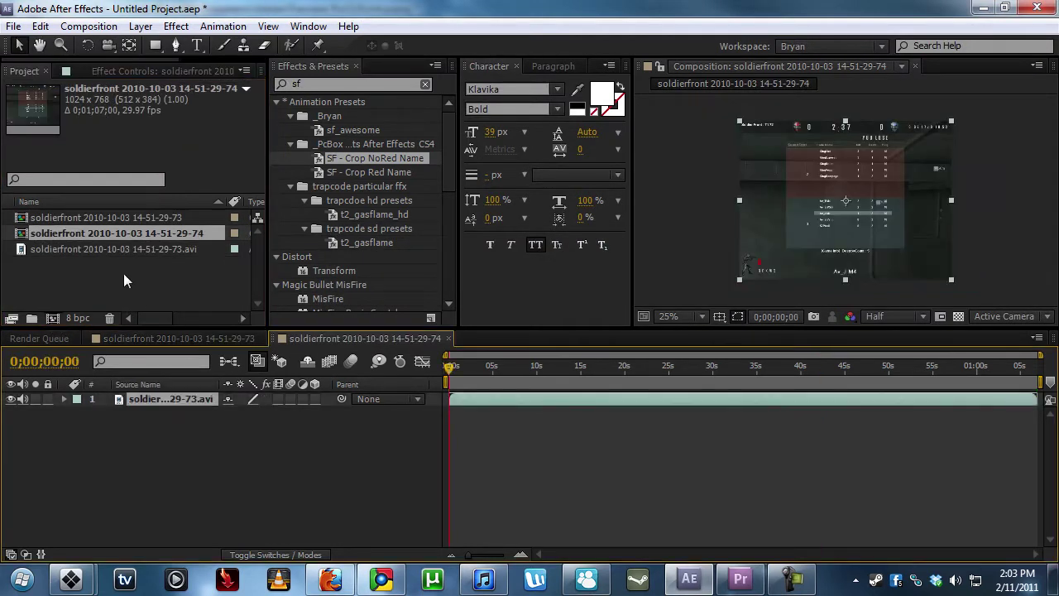
click(572, 438)
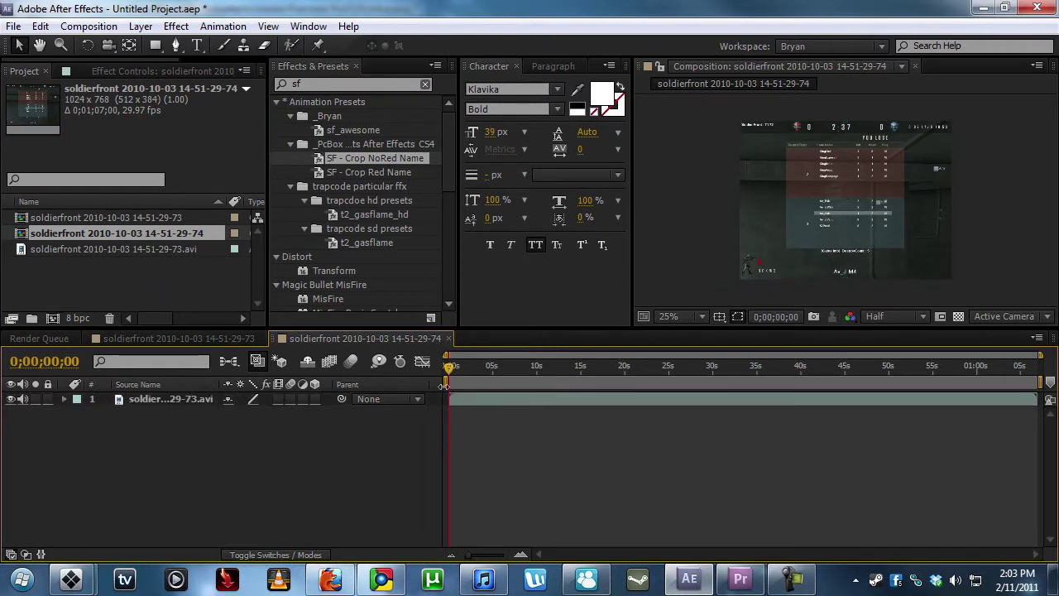
Scrub through the new composition to 0;00;51;15 and compare it with the source clip's details in Premiere Pro
click(163, 281)
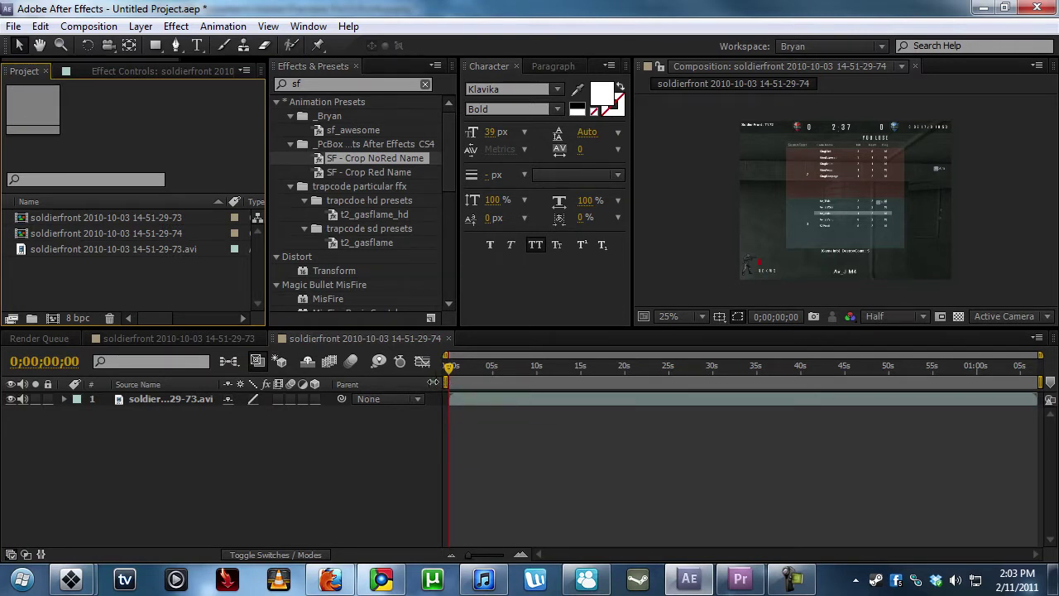
click(523, 455)
drag(449, 367, 963, 369)
click(730, 583)
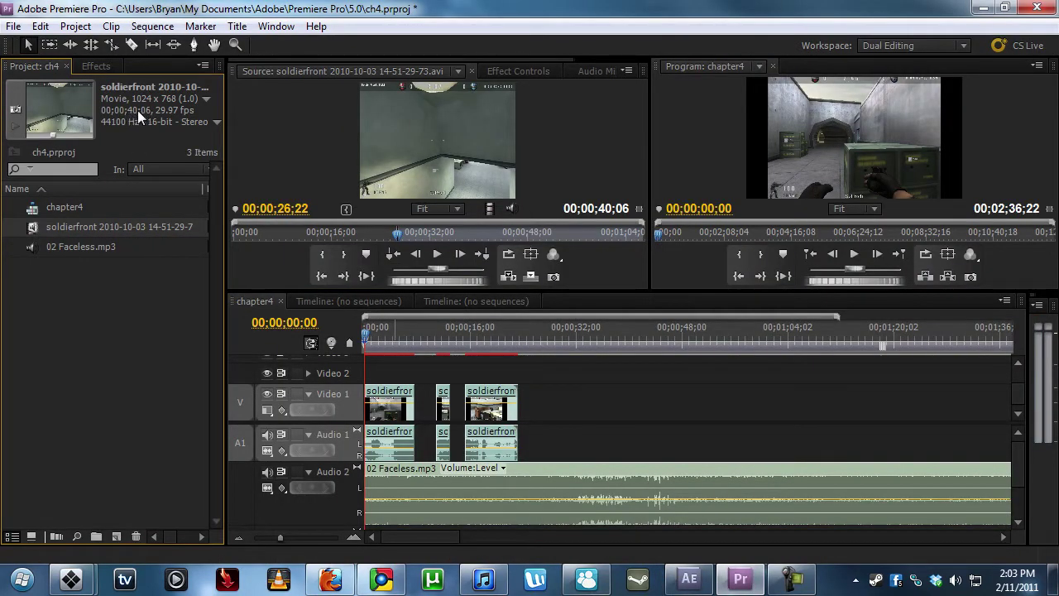
click(706, 584)
drag(506, 364, 903, 376)
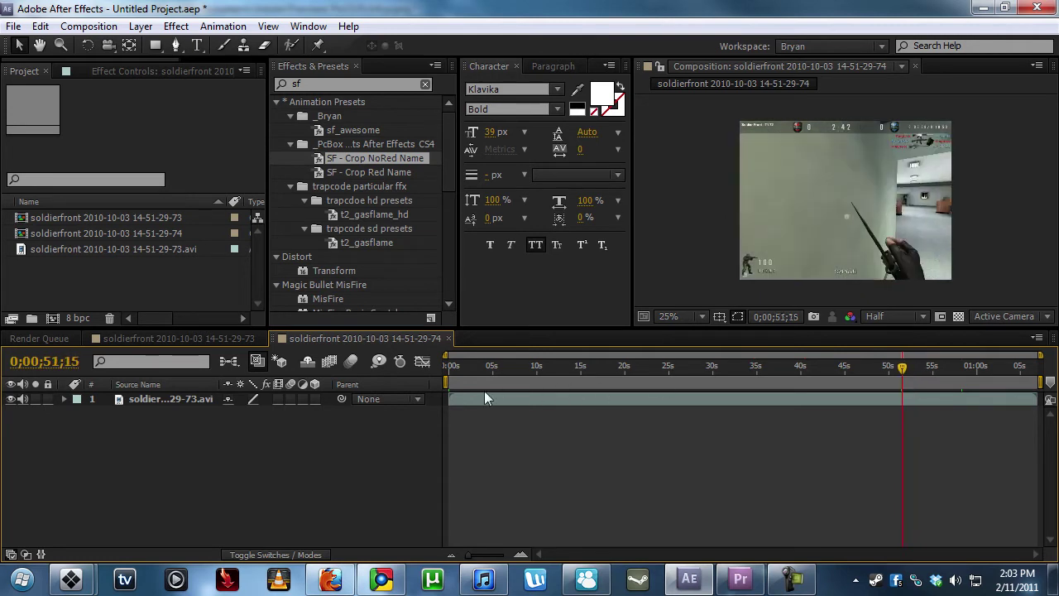
Move the composition's work area start to about 48 seconds, and check the edited clips in Premiere Pro
drag(446, 384, 808, 370)
click(741, 578)
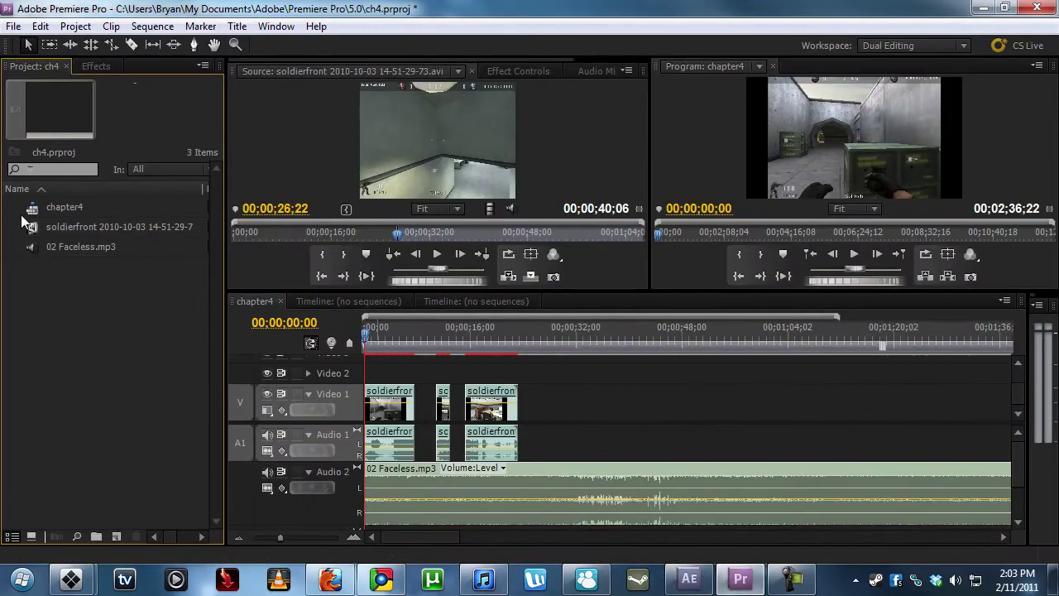
mouse_move(587, 419)
mouse_down()
mouse_move(400, 369)
mouse_move(576, 433)
mouse_up()
click(586, 422)
click(691, 576)
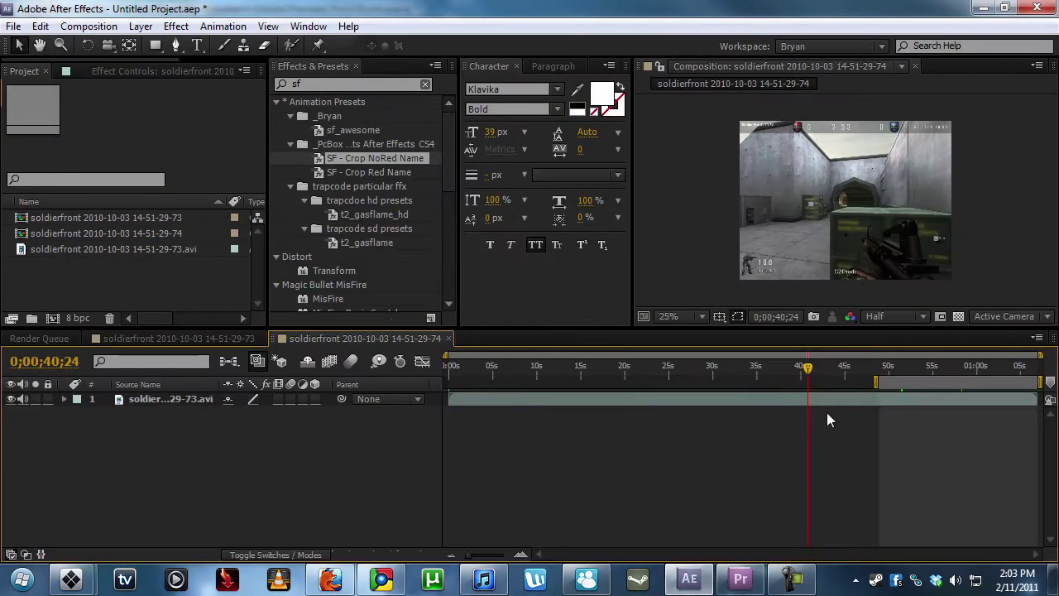
click(741, 579)
click(689, 579)
Extend the work area back to the beginning of the composition and return the playhead to the first frame
drag(810, 369, 880, 372)
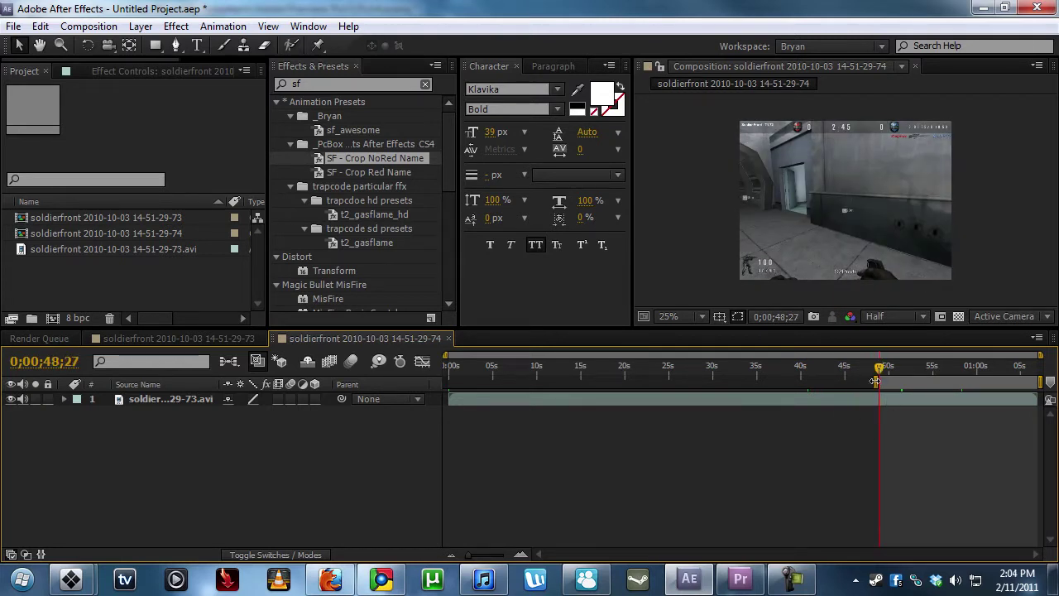
drag(876, 382, 447, 381)
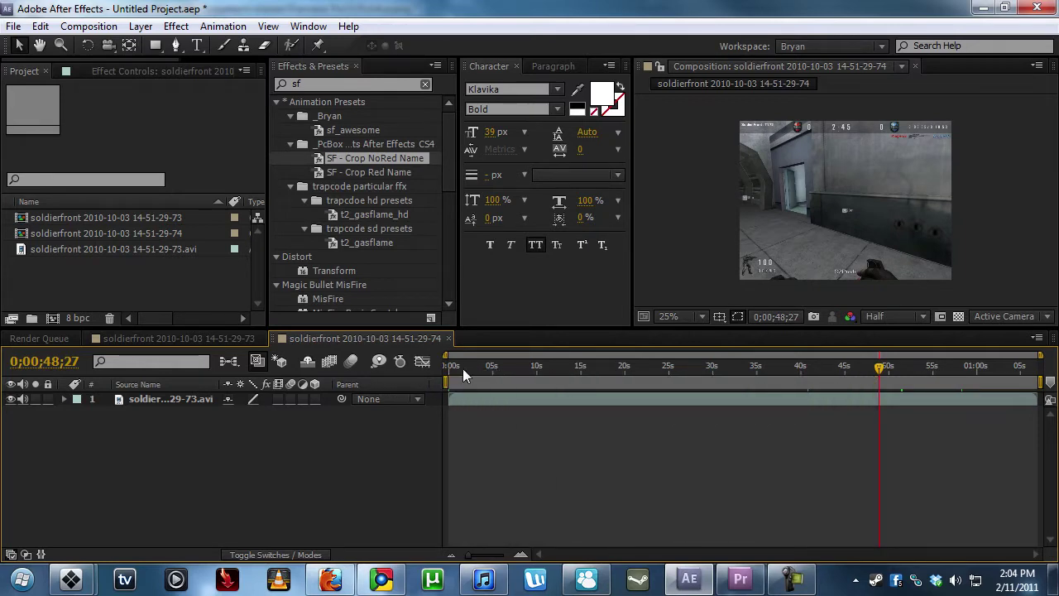
key(Home)
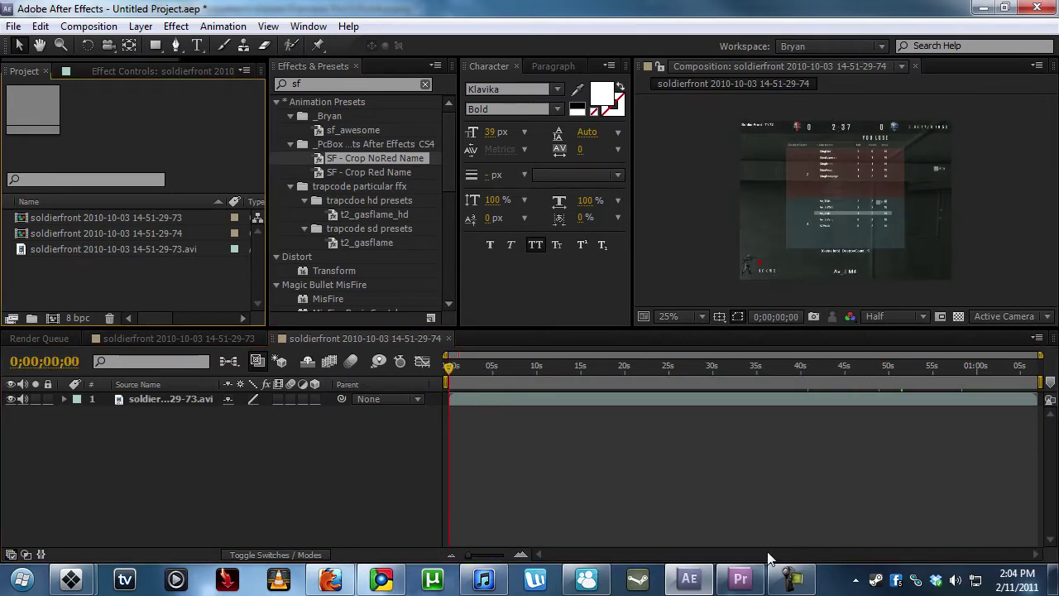
click(740, 579)
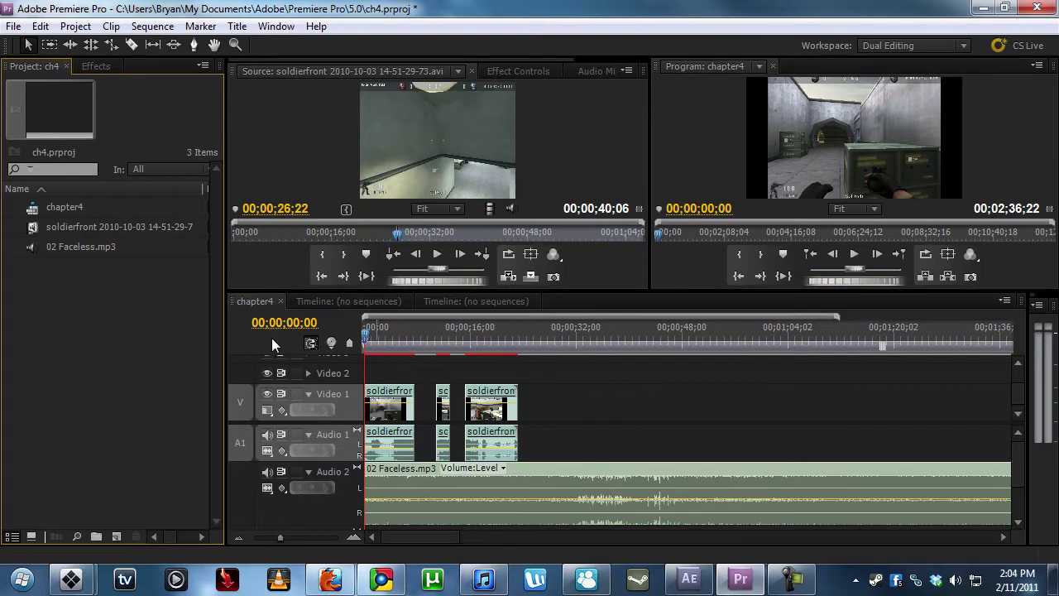
click(34, 227)
right_click(34, 228)
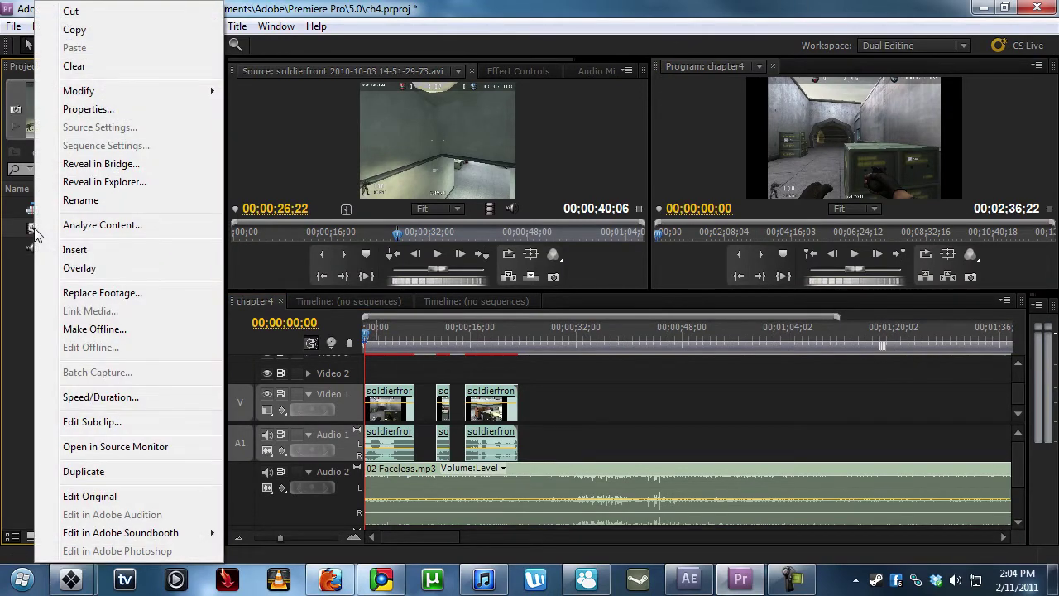
click(118, 295)
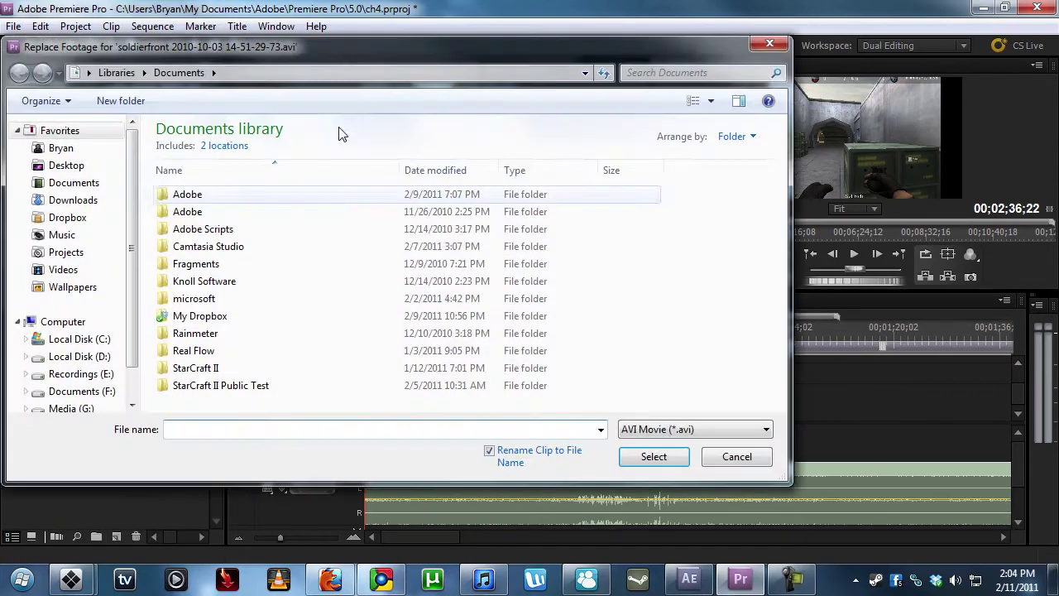
drag(324, 47, 519, 70)
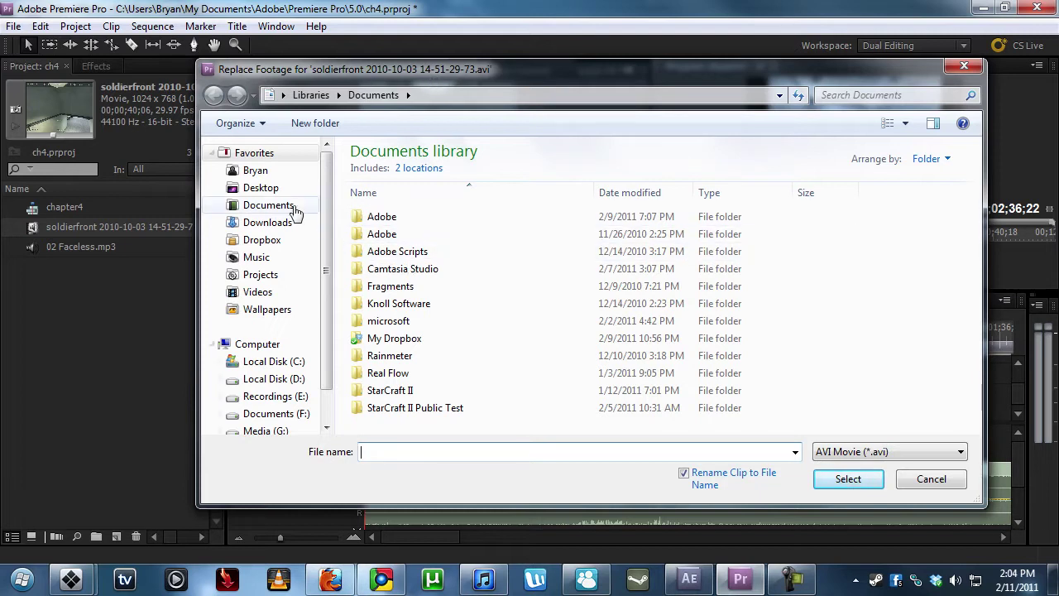
Browse to the renders folder on the Desktop, show all supported media, and select awesomeclip.mov as the replacement
click(265, 192)
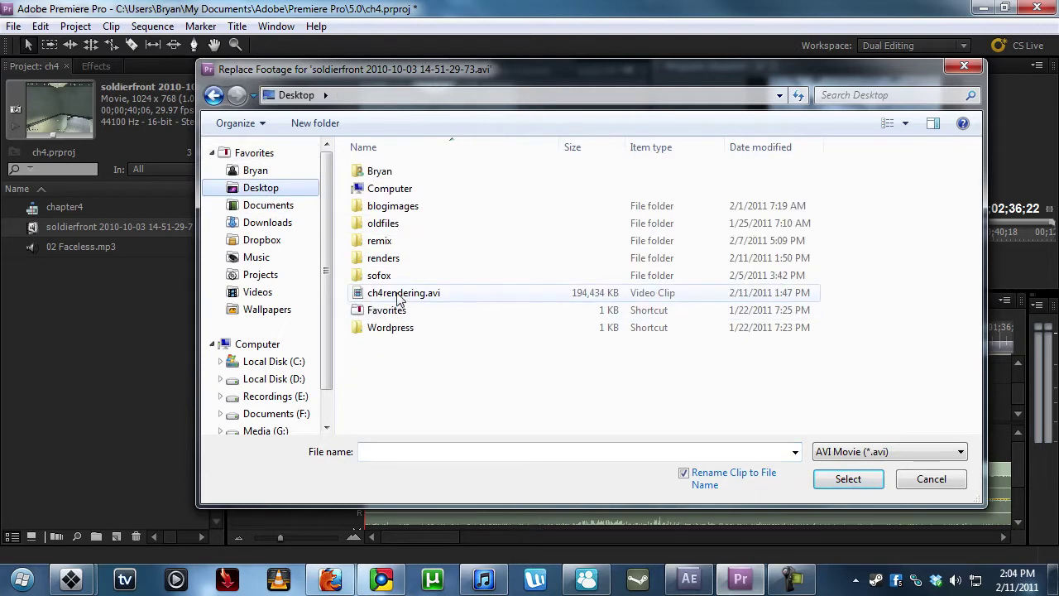
double_click(384, 261)
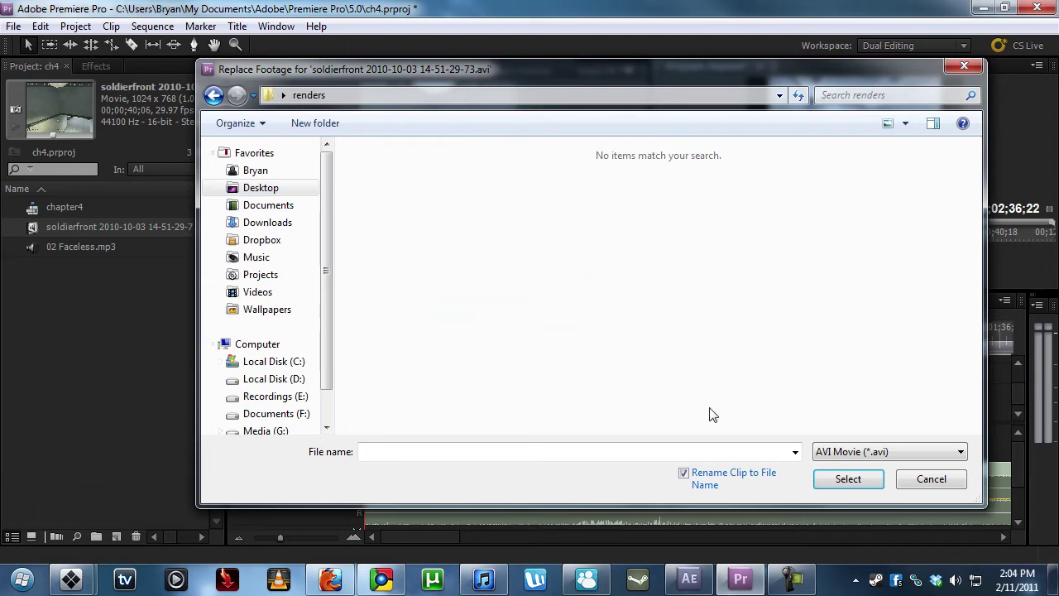
click(836, 453)
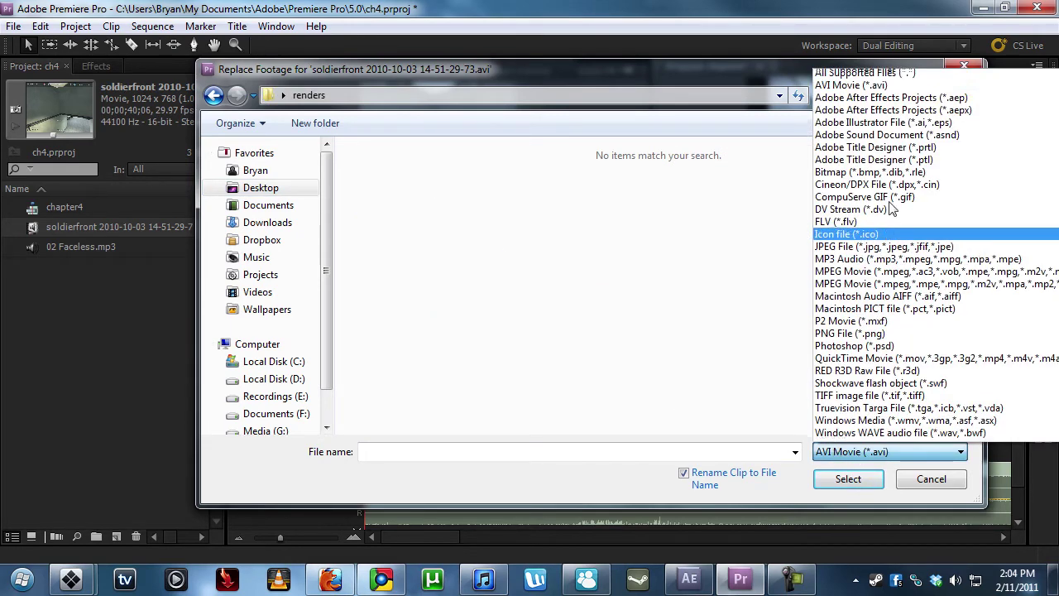
scroll(892, 209, up, 1)
click(899, 78)
click(370, 191)
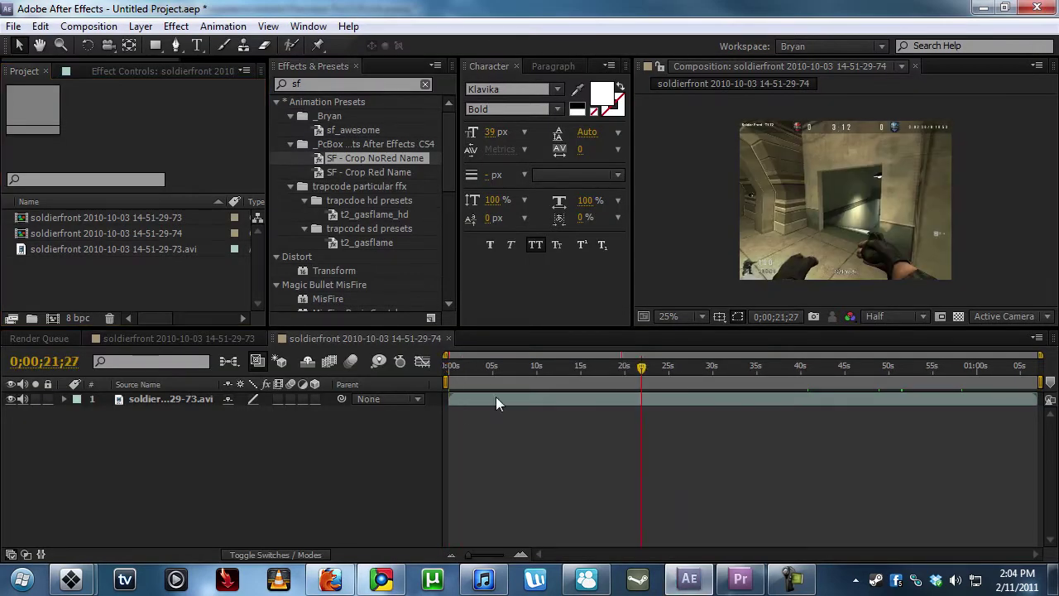
In After Effects, try starting the work area at about 0;00;48;12, and restore its start to the beginning of the composition
mouse_move(450, 386)
mouse_down()
mouse_move(866, 382)
mouse_move(342, 415)
mouse_up()
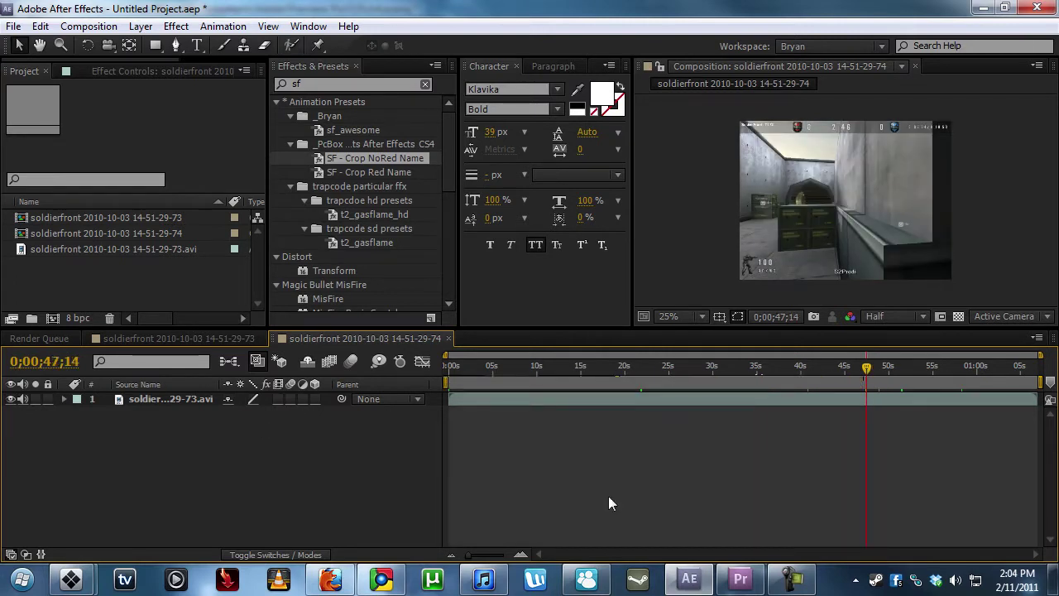
mouse_move(445, 383)
mouse_down()
mouse_move(872, 389)
mouse_move(876, 373)
mouse_up()
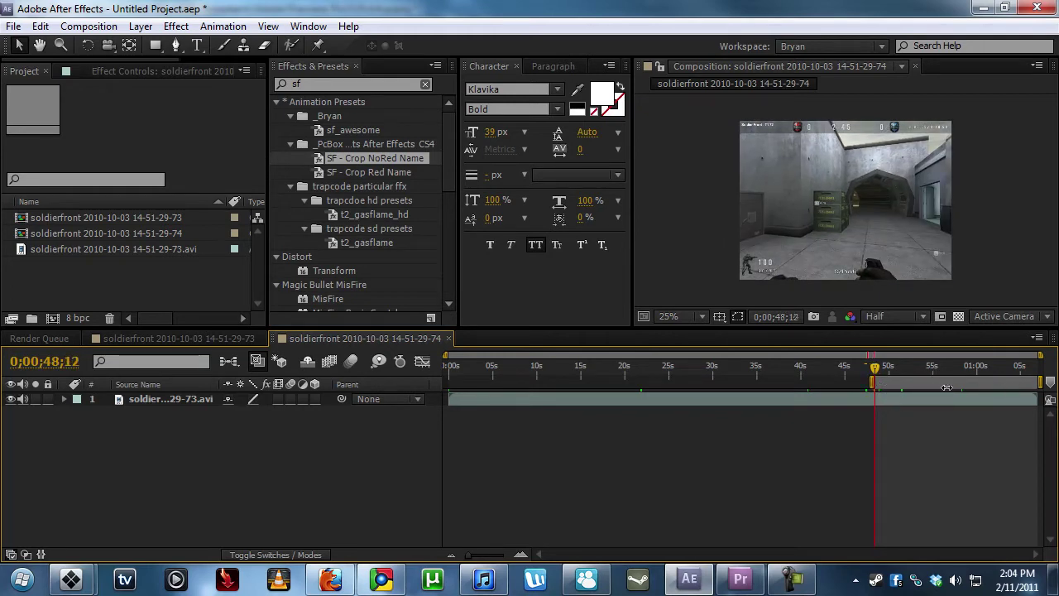
click(743, 579)
click(691, 578)
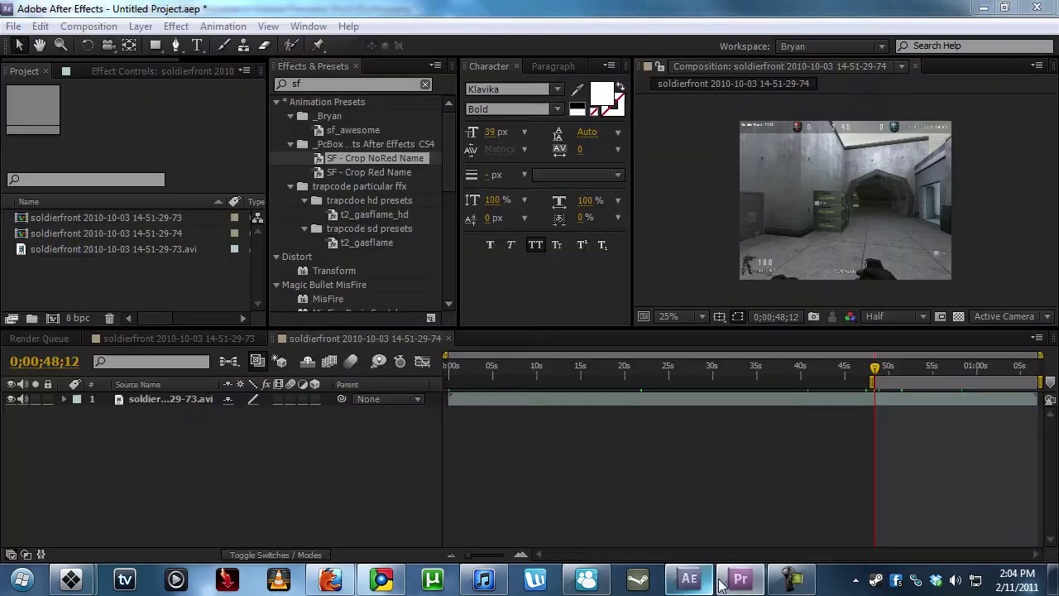
click(741, 579)
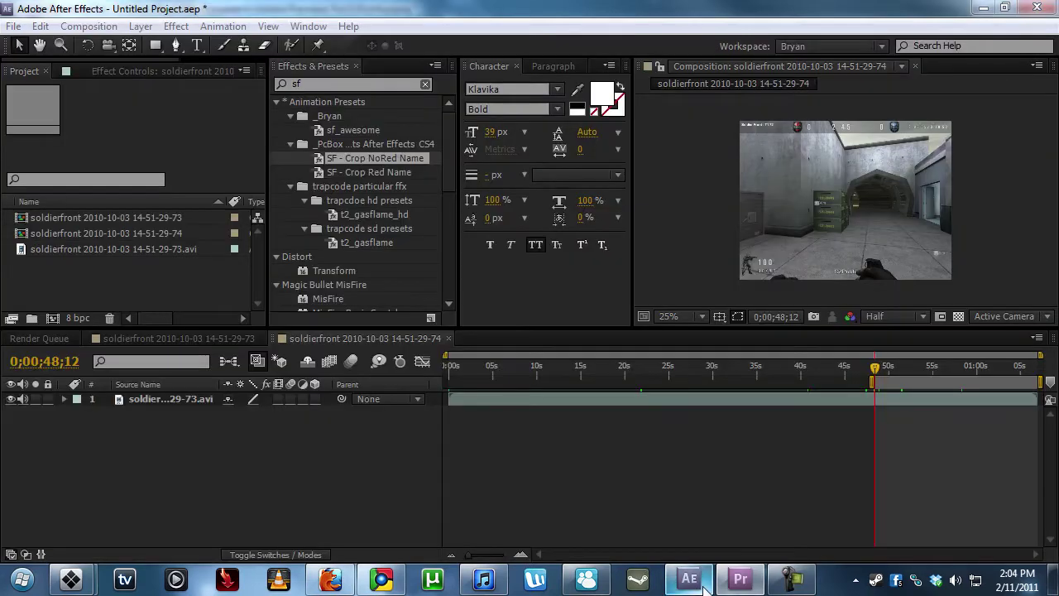
click(690, 578)
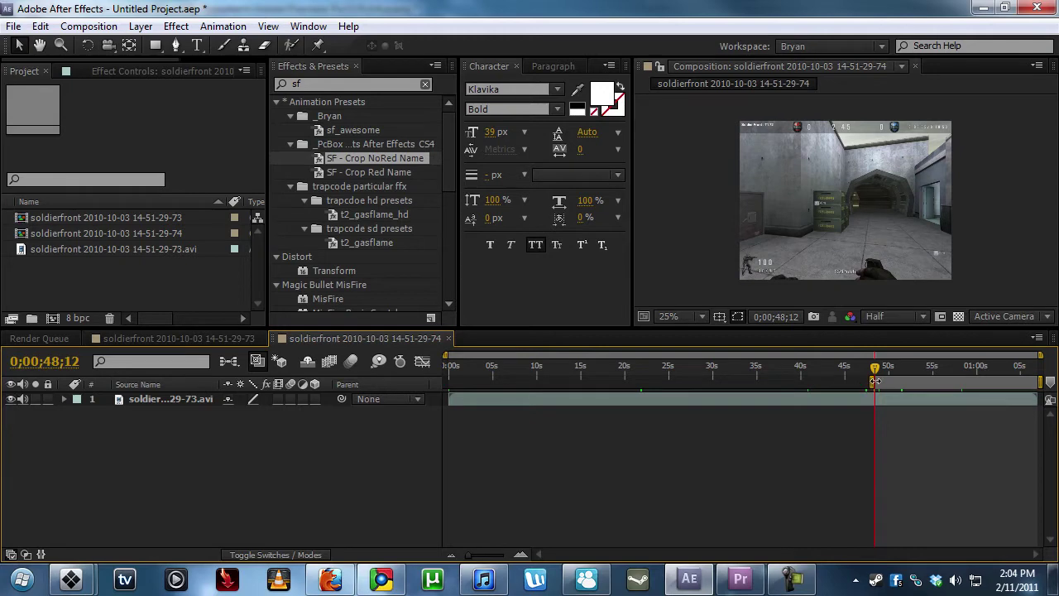
mouse_move(875, 381)
mouse_down()
mouse_move(454, 369)
mouse_move(888, 376)
mouse_move(876, 376)
mouse_up()
mouse_move(728, 581)
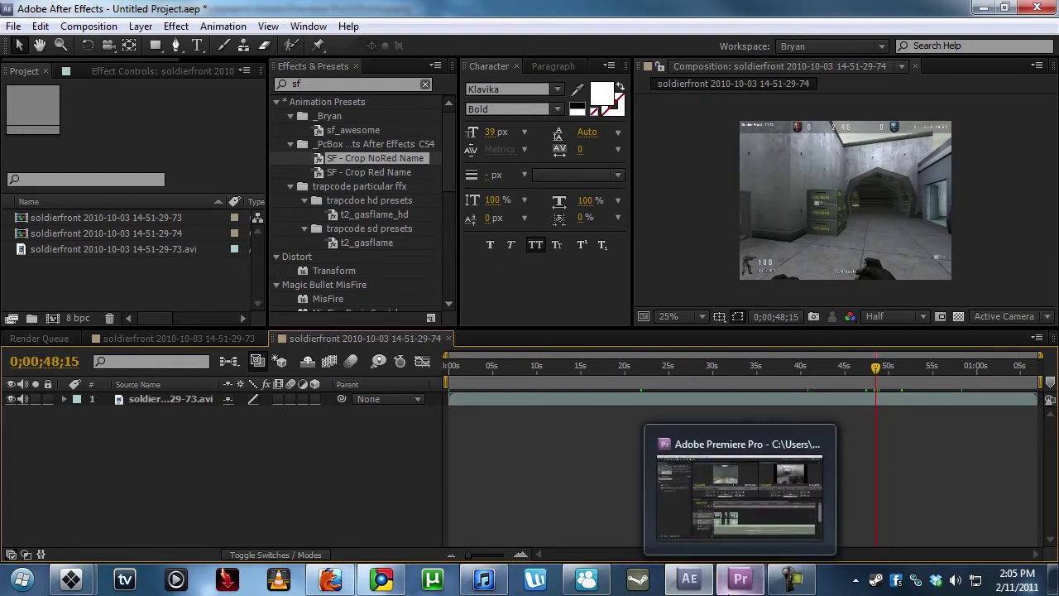
click(855, 581)
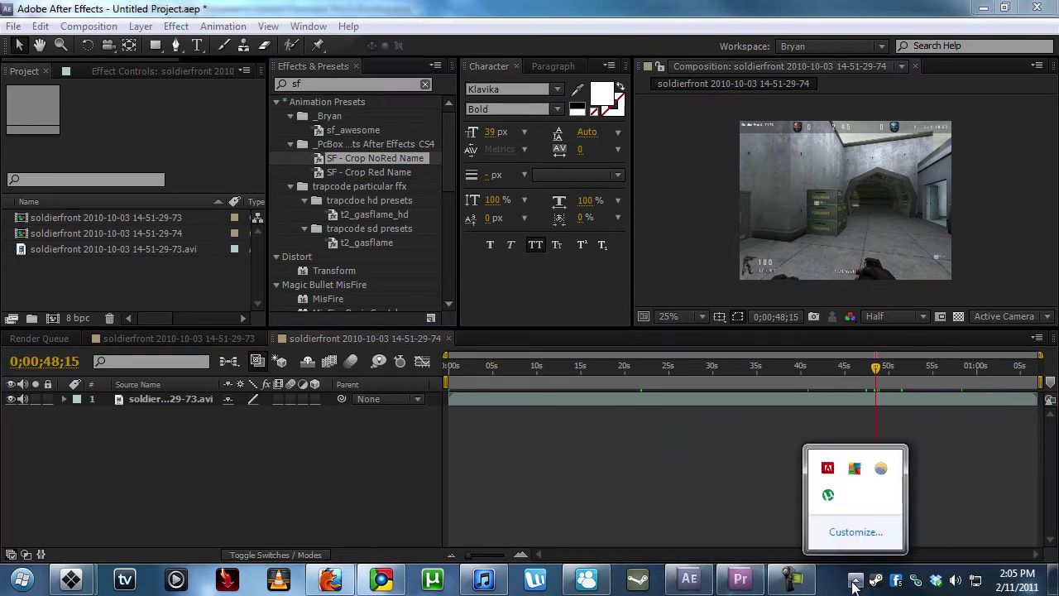
click(855, 582)
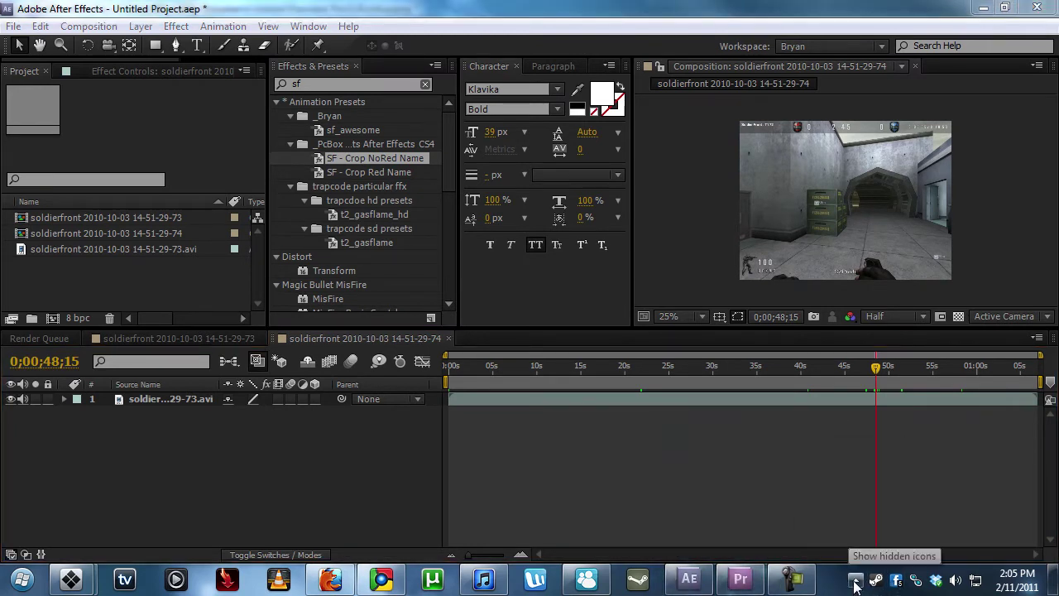
click(854, 582)
click(854, 582)
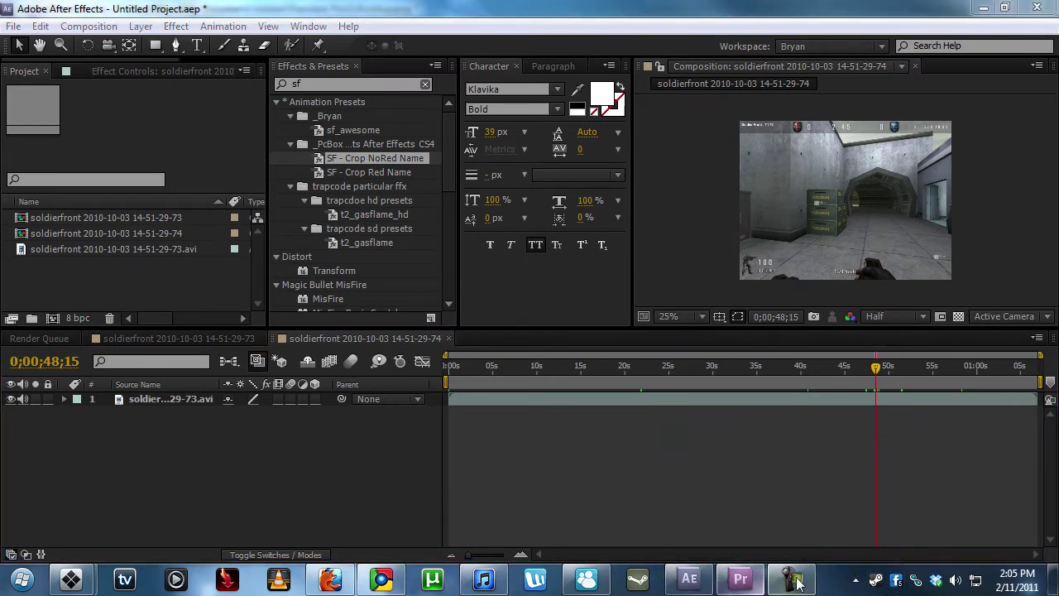
click(854, 583)
click(854, 583)
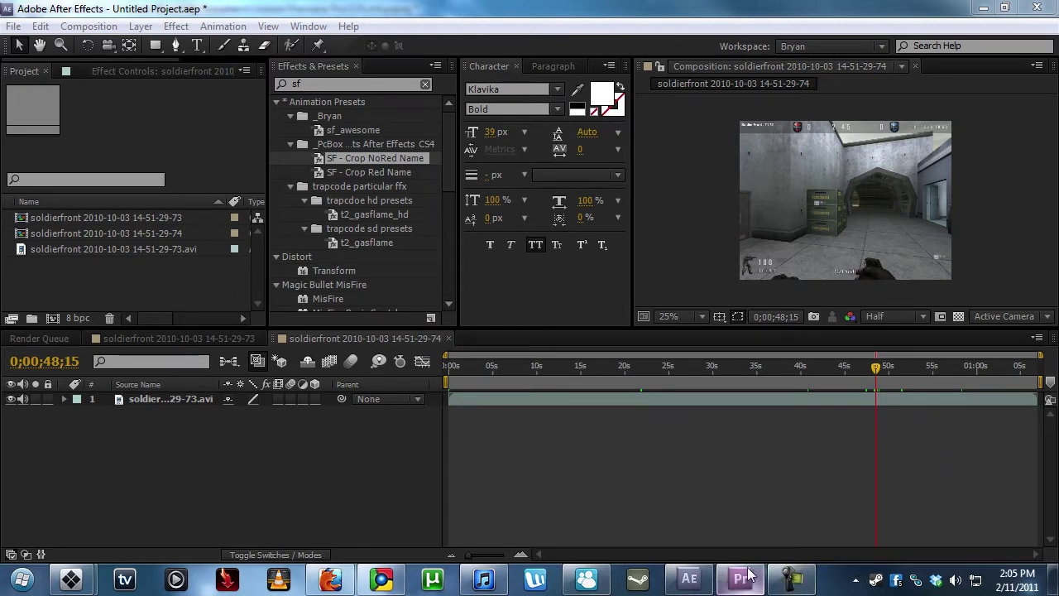
Return to Premiere Pro and replace the soldierfront clip with awesomeclip.mov from the renders folder
mouse_move(749, 584)
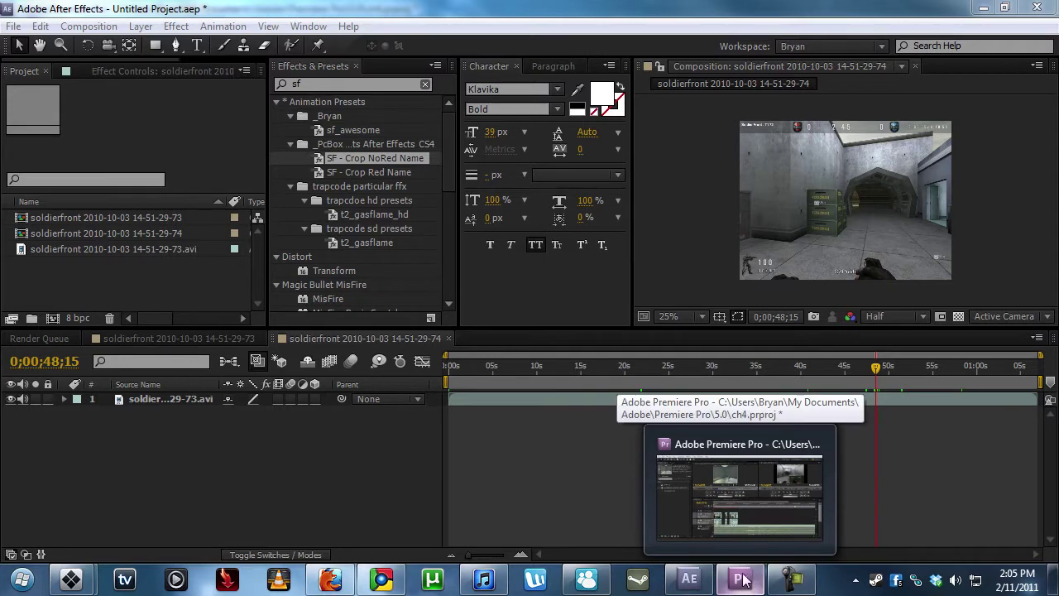
click(742, 580)
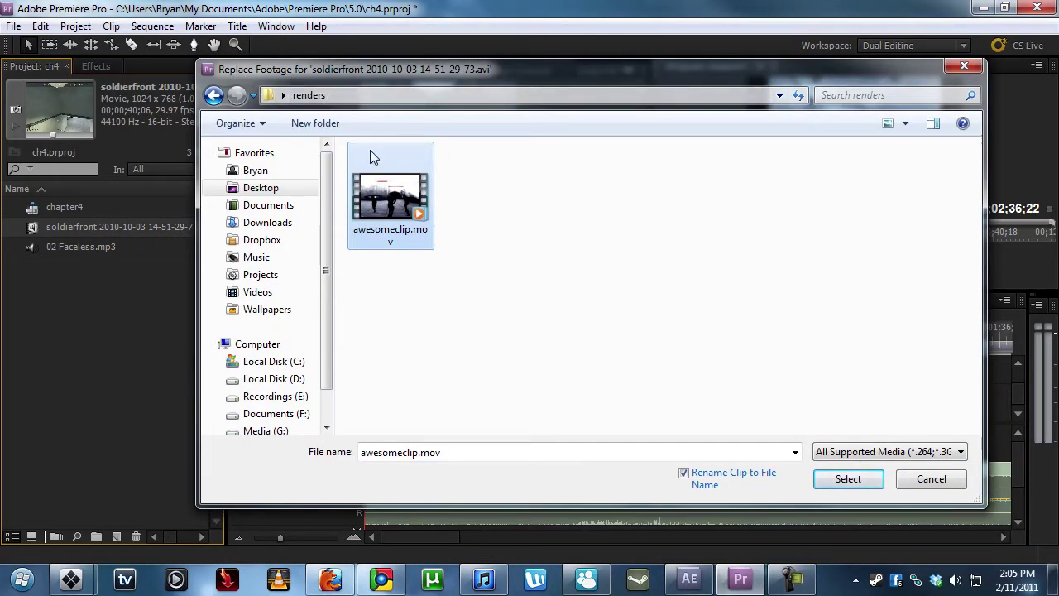
double_click(383, 204)
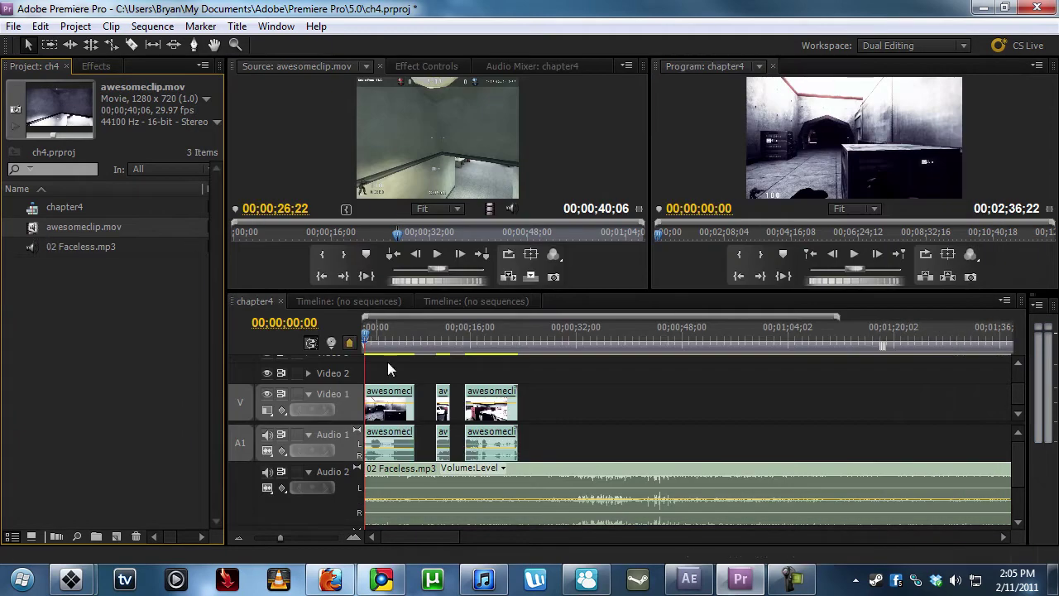
Undo several recent timeline edits to the awesomeclip segments, and place the sequence playhead at 00;00;05;19
click(521, 376)
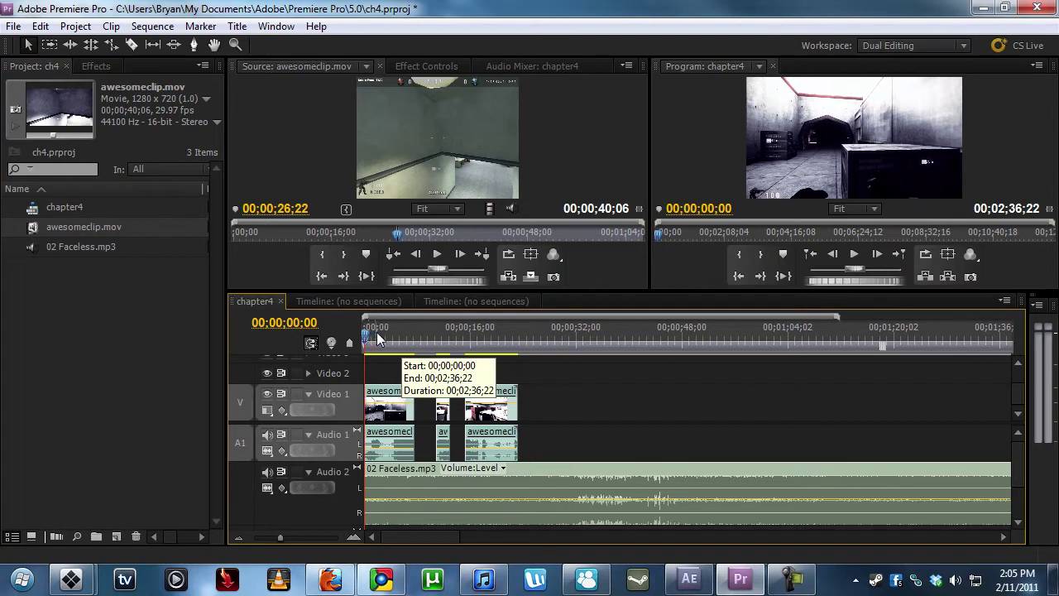
drag(577, 446, 389, 389)
click(603, 407)
key(ctrl+z)
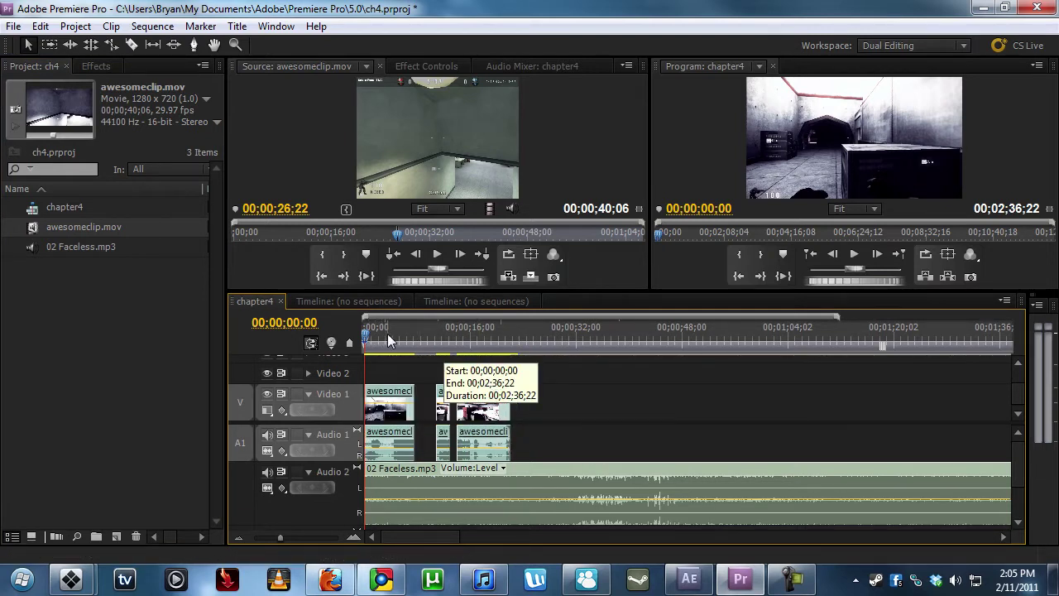
click(401, 338)
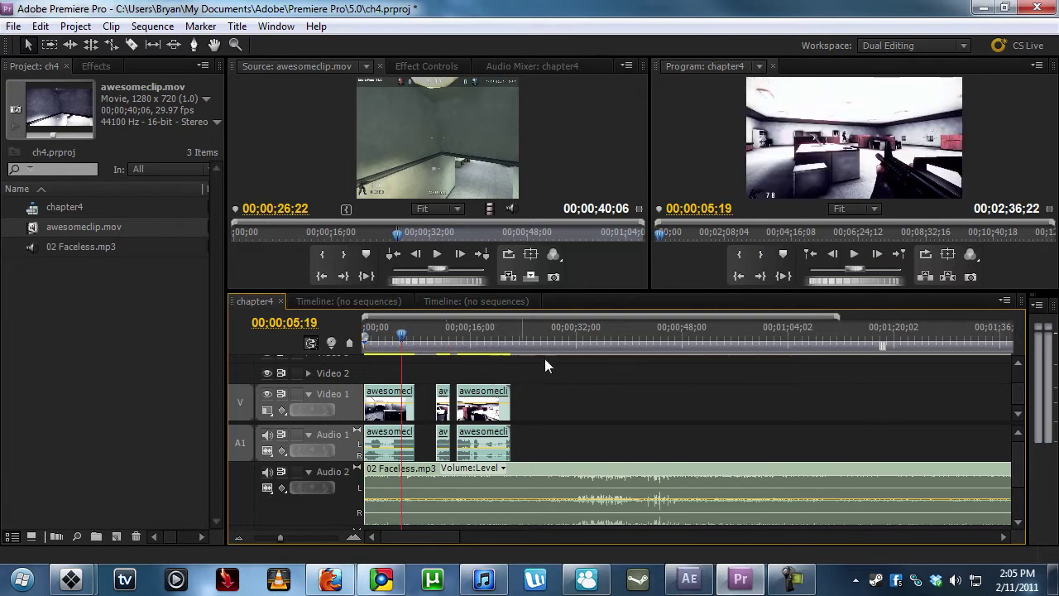
key(ctrl+z)
key(ctrl+z)
key(ctrl+z)
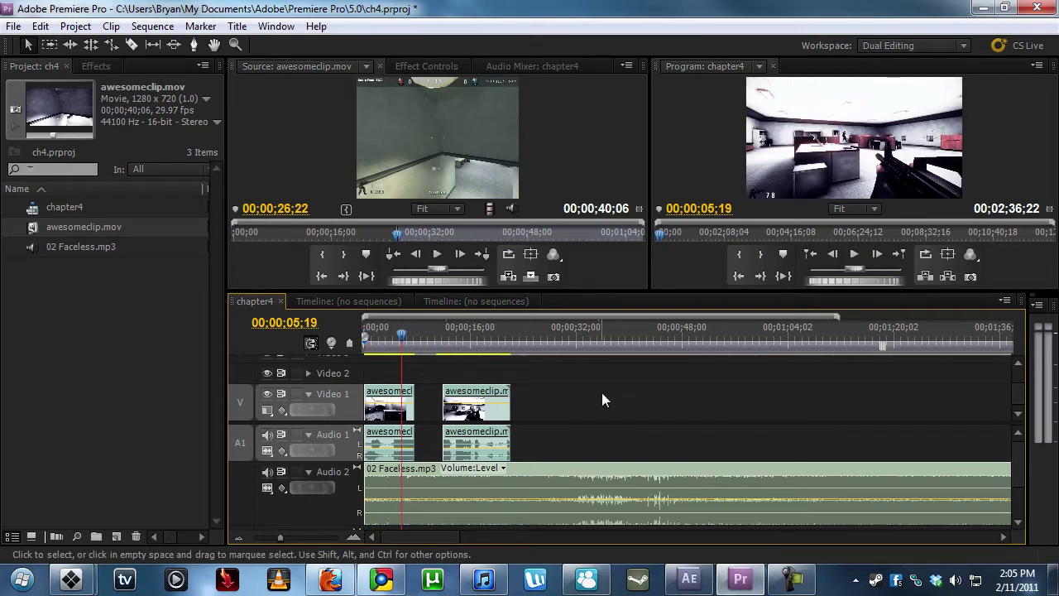
Redo the undone timeline edits to restore the three separated awesomeclip segments
key(ctrl+shift+z)
key(ctrl+shift+z)
key(ctrl+shift+z)
key(ctrl+shift+z)
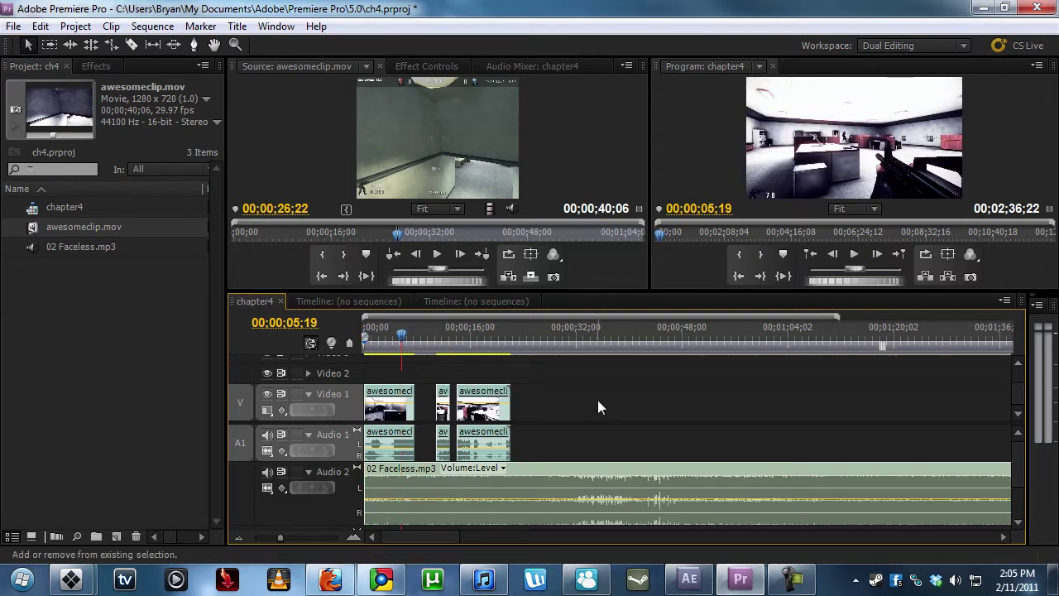
key(ctrl+z)
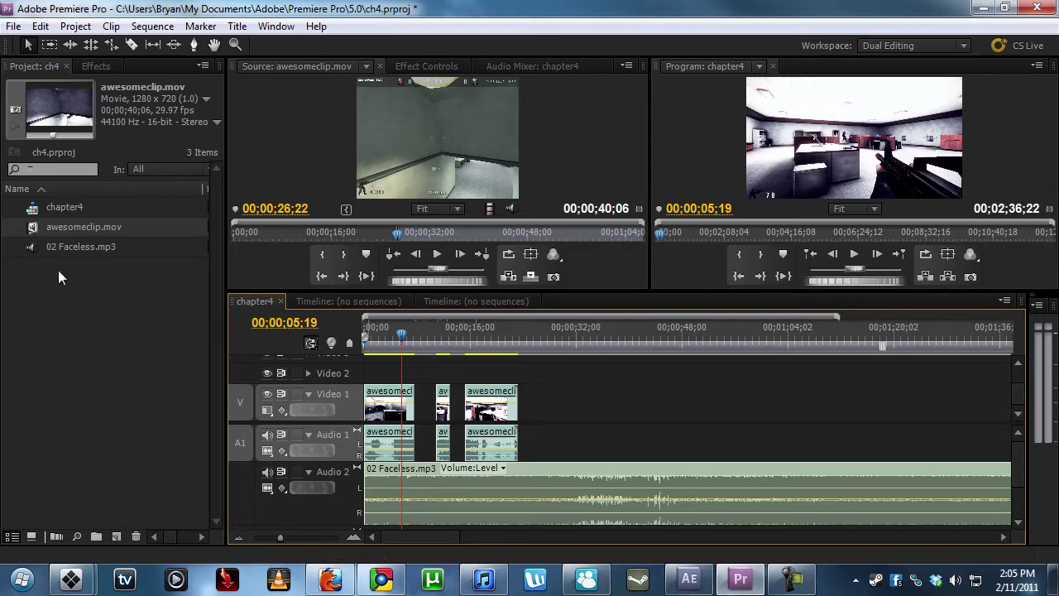
right_click(38, 225)
click(140, 291)
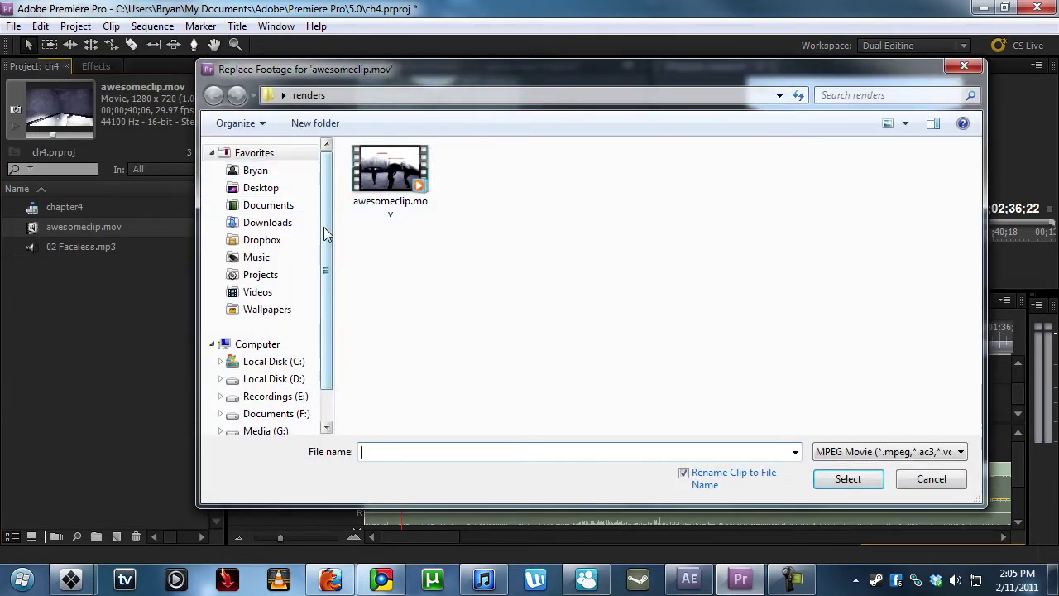
drag(326, 232, 326, 250)
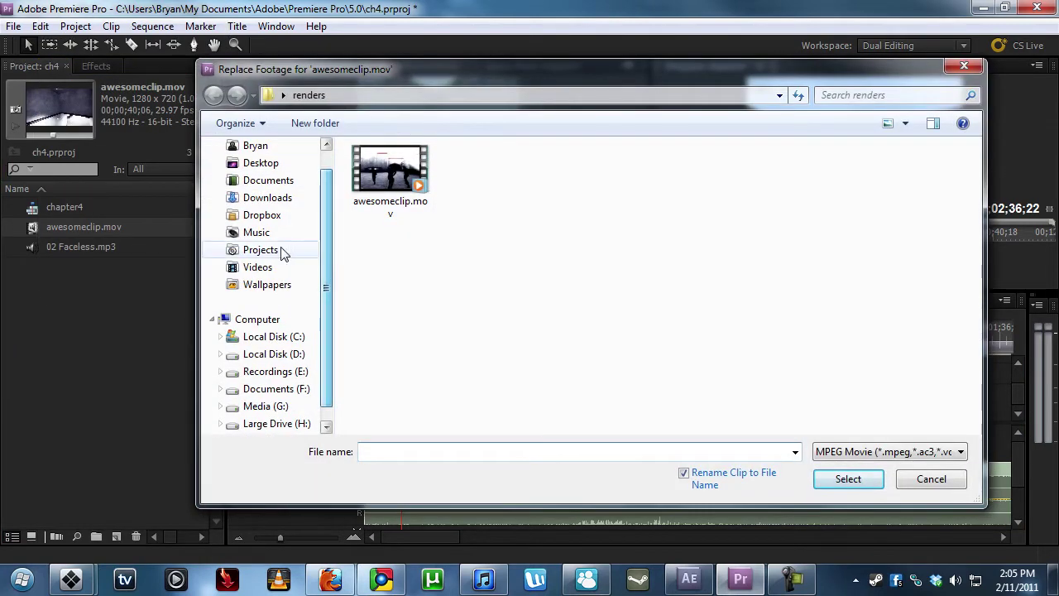
click(265, 372)
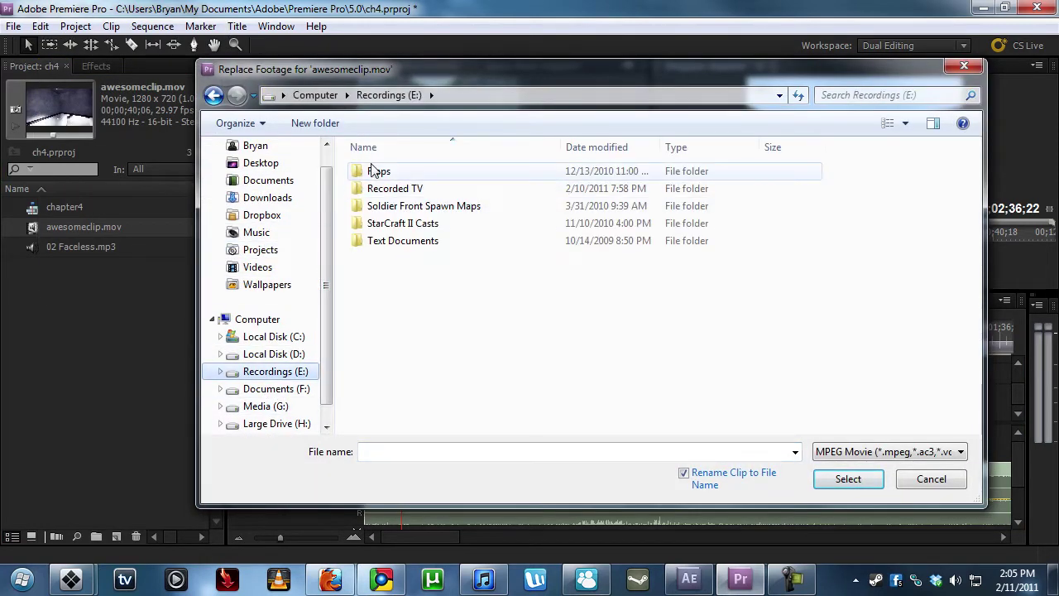
double_click(381, 171)
double_click(380, 205)
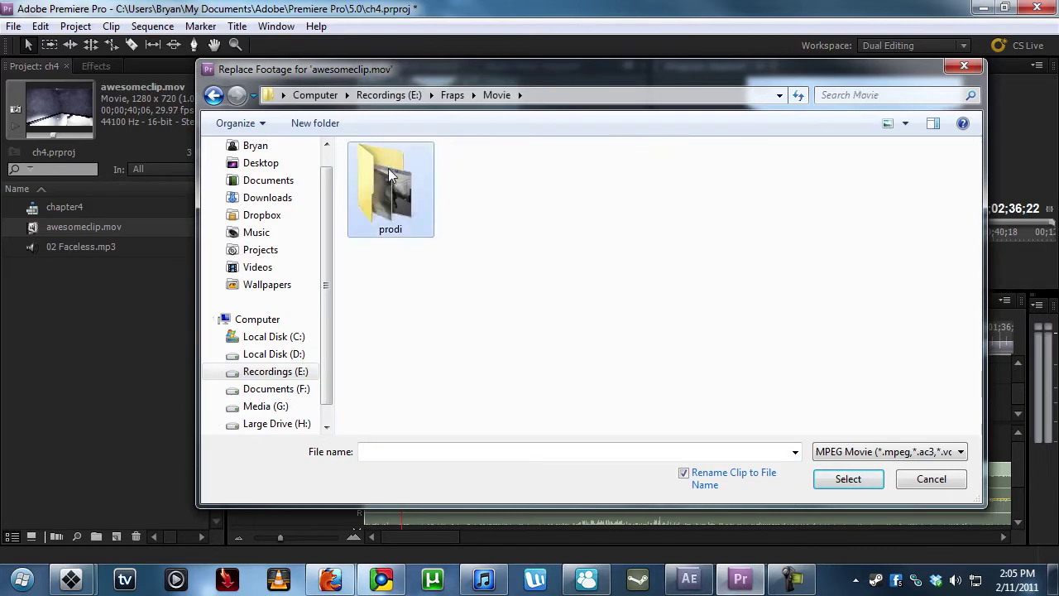
double_click(388, 170)
click(835, 451)
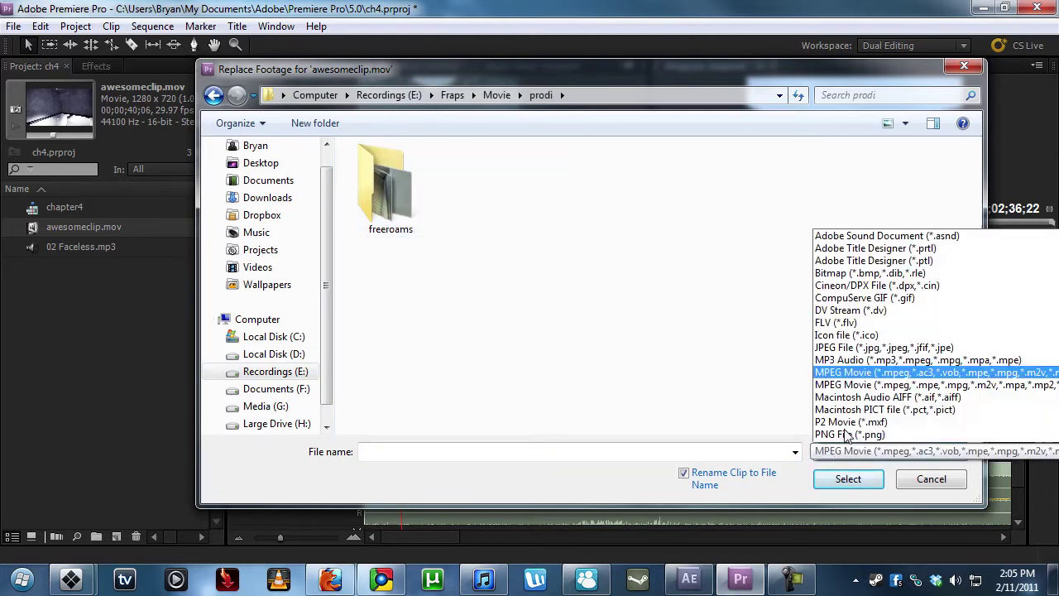
click(861, 74)
double_click(692, 347)
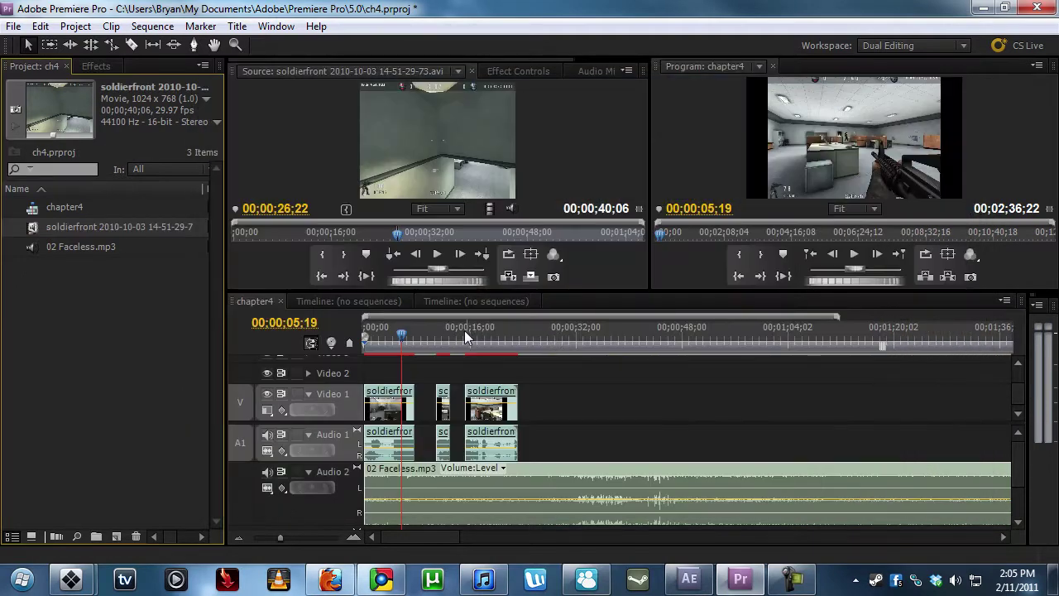
Move the sequence playhead to 00;00;15;09 and maximize the Program monitor to examine the raw footage frame
drag(465, 341, 468, 341)
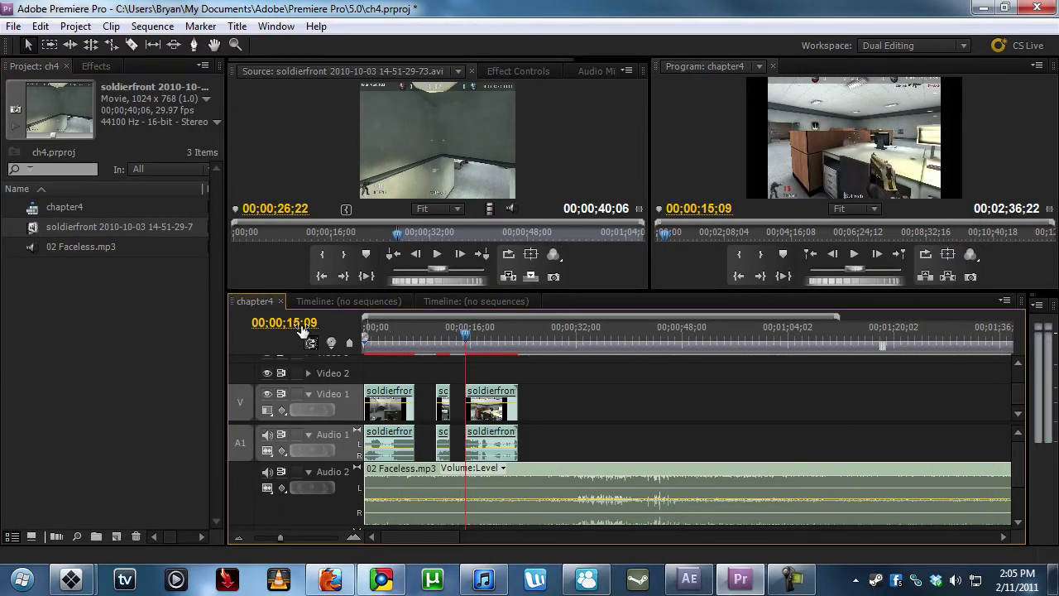
key(grave)
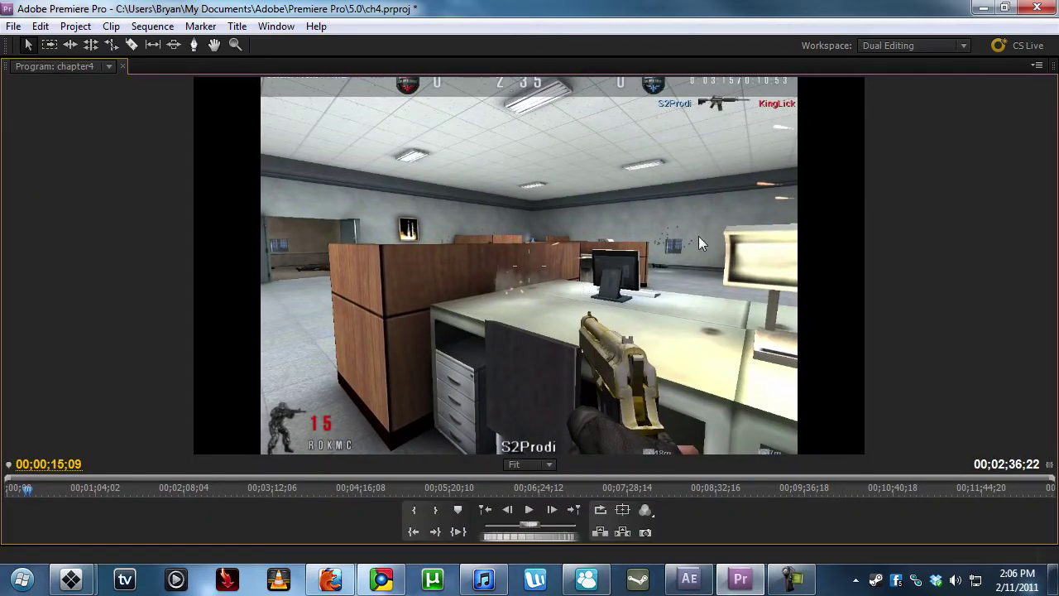
Restore the panel layout and replace the soldierfront footage with awesomeclip.mov from the Desktop's renders folder, showing all supported media
key(grave)
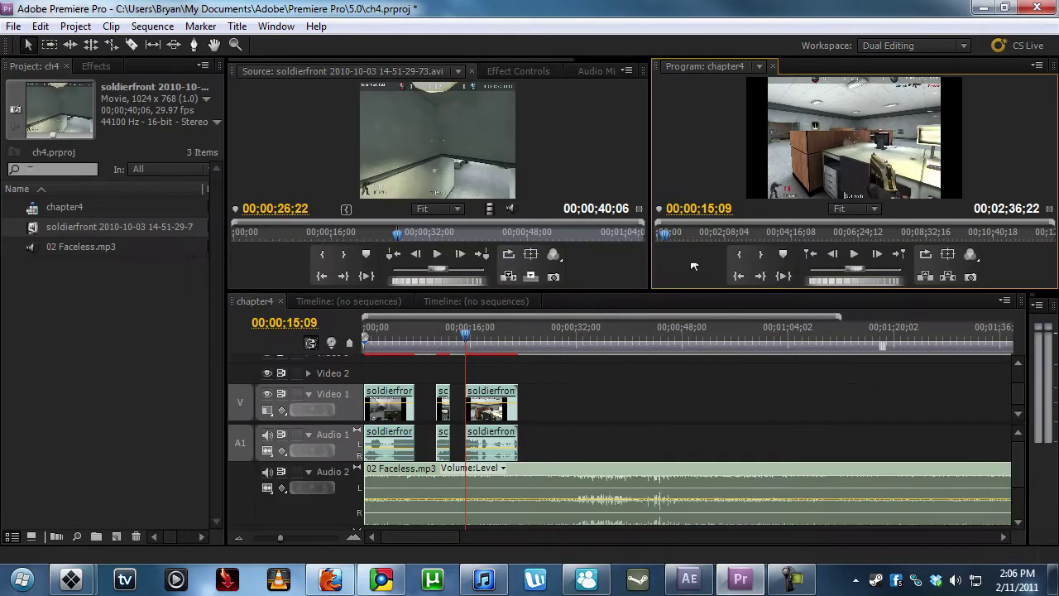
right_click(31, 232)
click(83, 294)
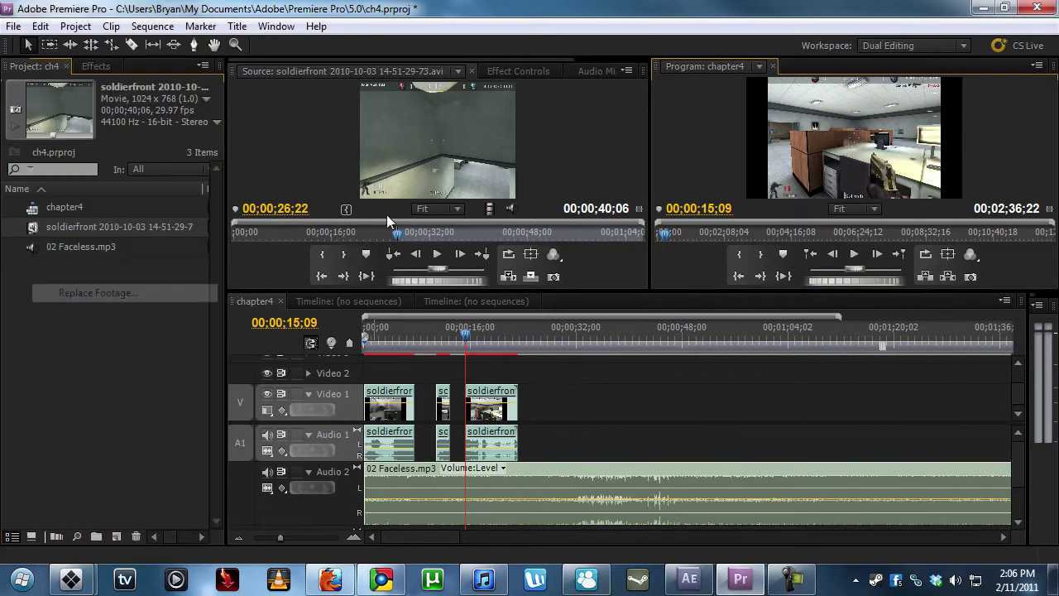
click(263, 188)
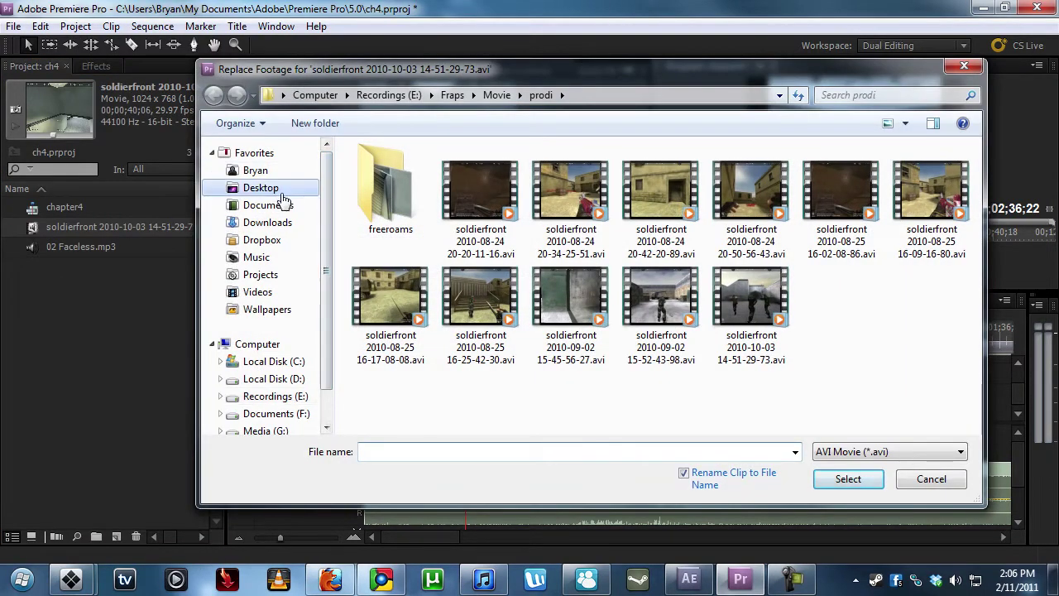
double_click(393, 263)
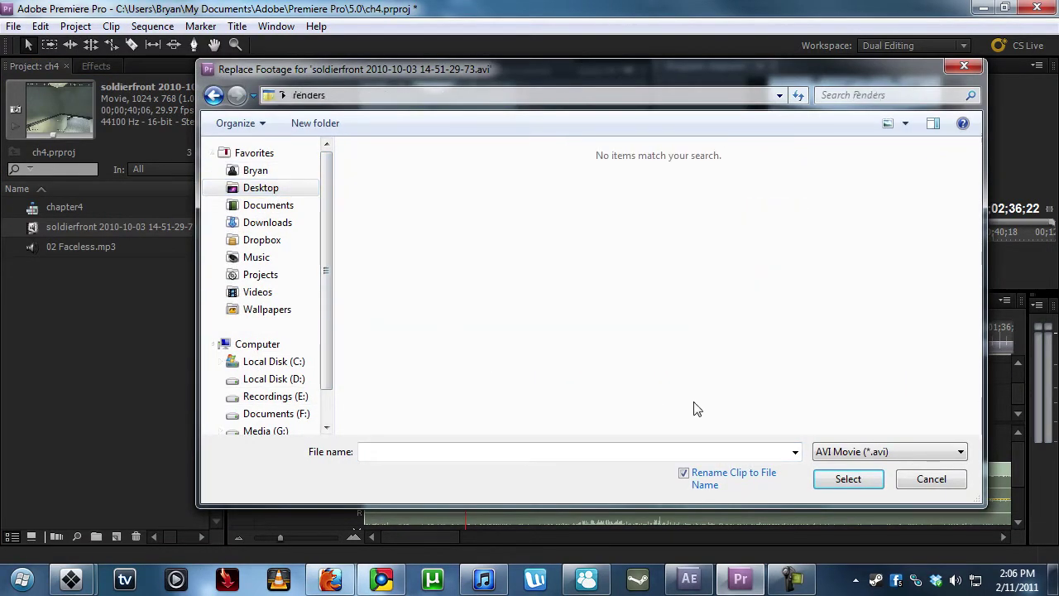
click(847, 456)
click(861, 78)
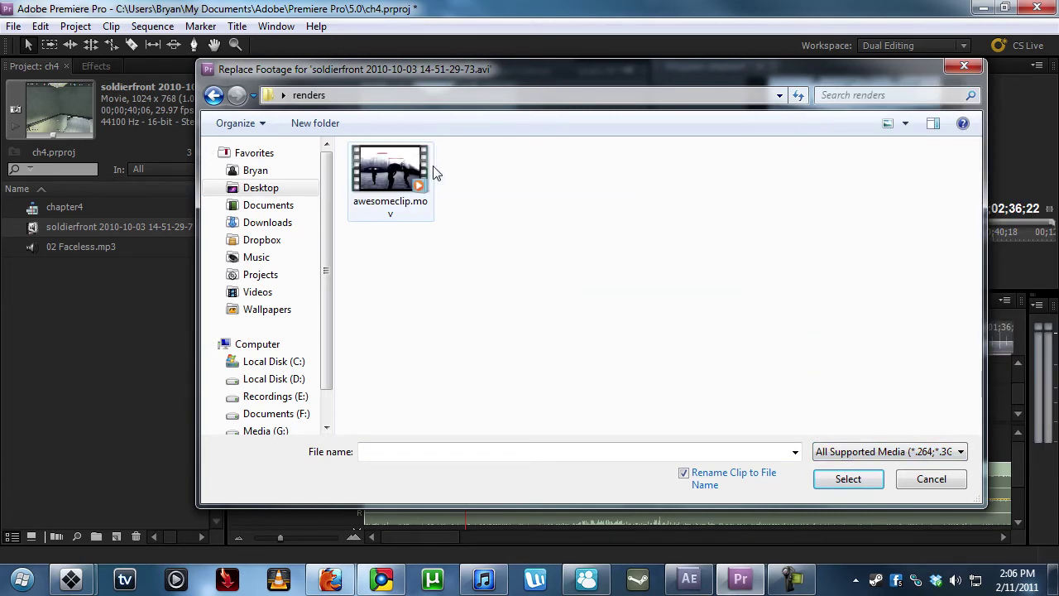
double_click(435, 184)
Maximize the Program monitor to examine the rendered frame at 00;00;15;09, and restore the panel layout
drag(463, 341, 465, 339)
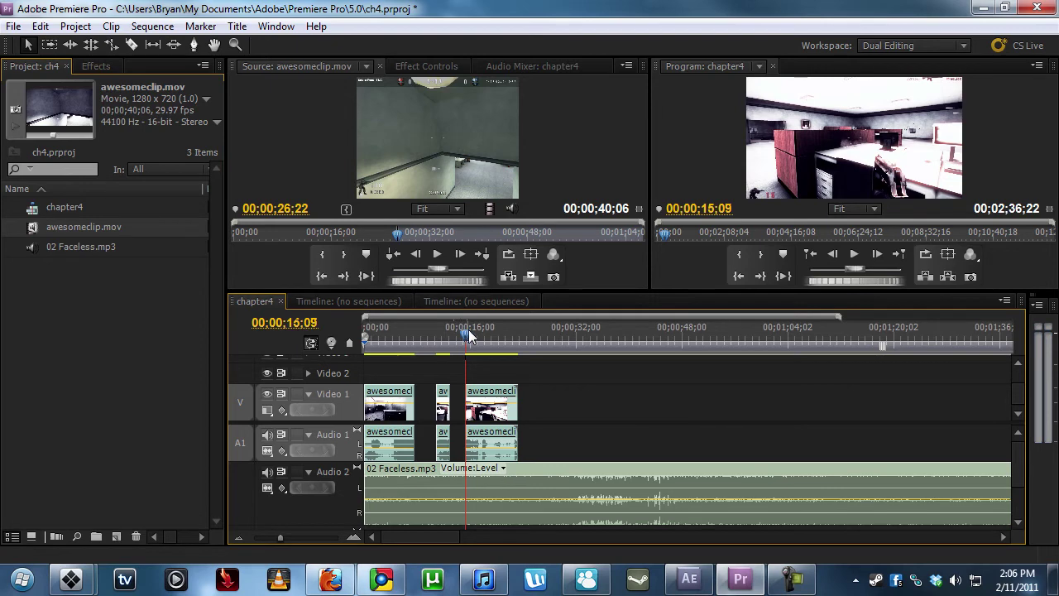
key(grave)
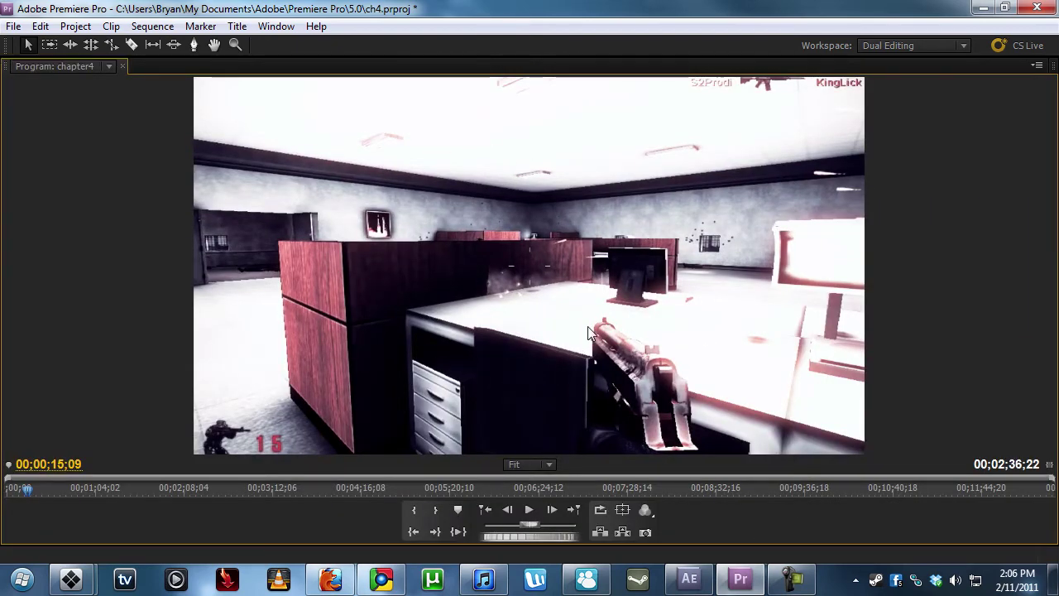
key(grave)
click(690, 580)
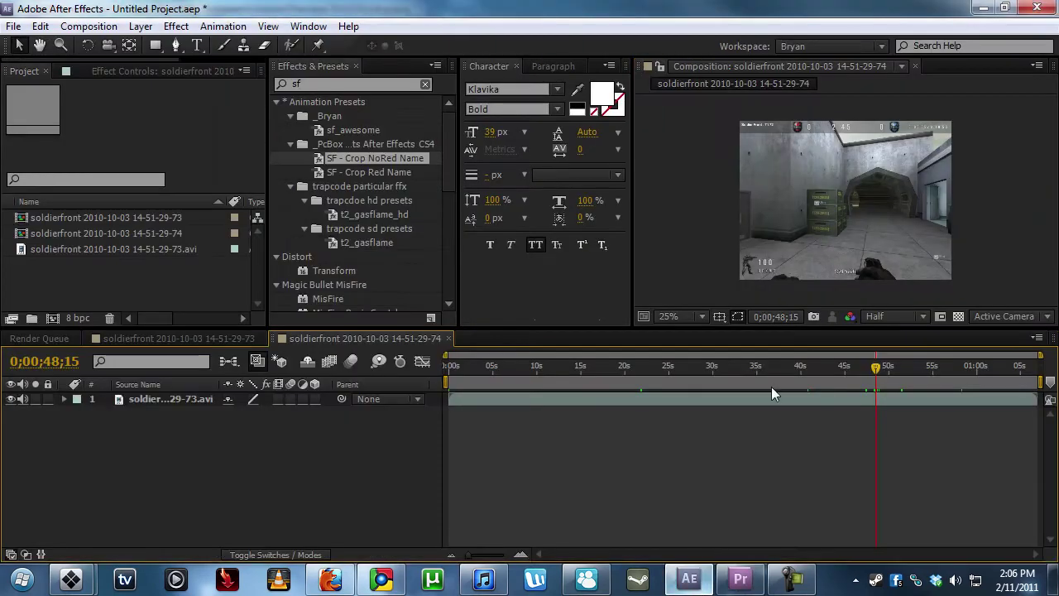
mouse_move(467, 382)
mouse_down()
mouse_move(877, 402)
mouse_move(927, 377)
mouse_move(459, 368)
mouse_move(811, 378)
mouse_move(792, 381)
mouse_move(874, 365)
mouse_move(899, 374)
mouse_move(875, 380)
mouse_up()
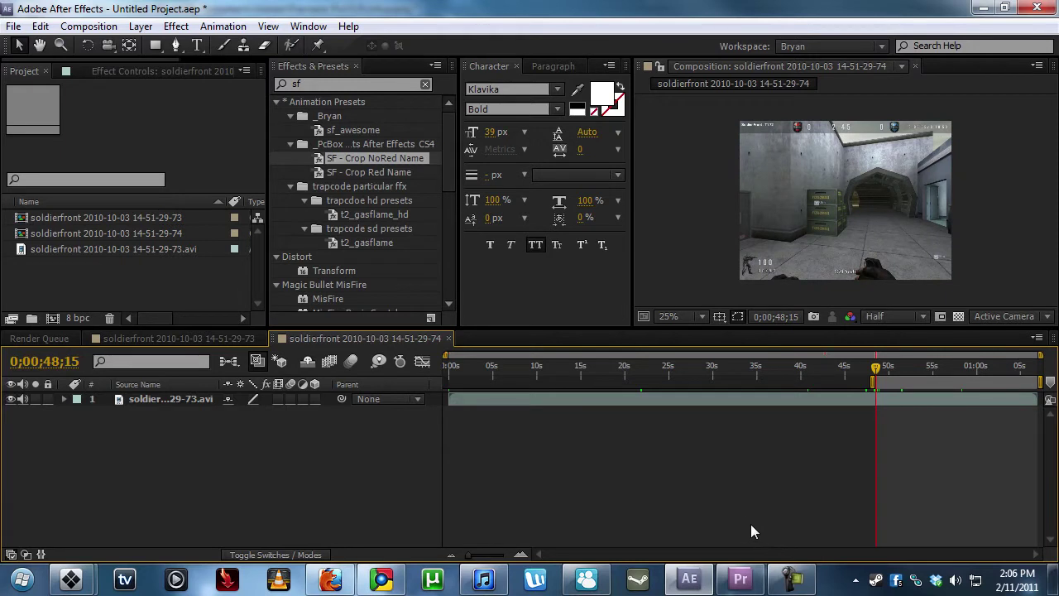
mouse_move(740, 579)
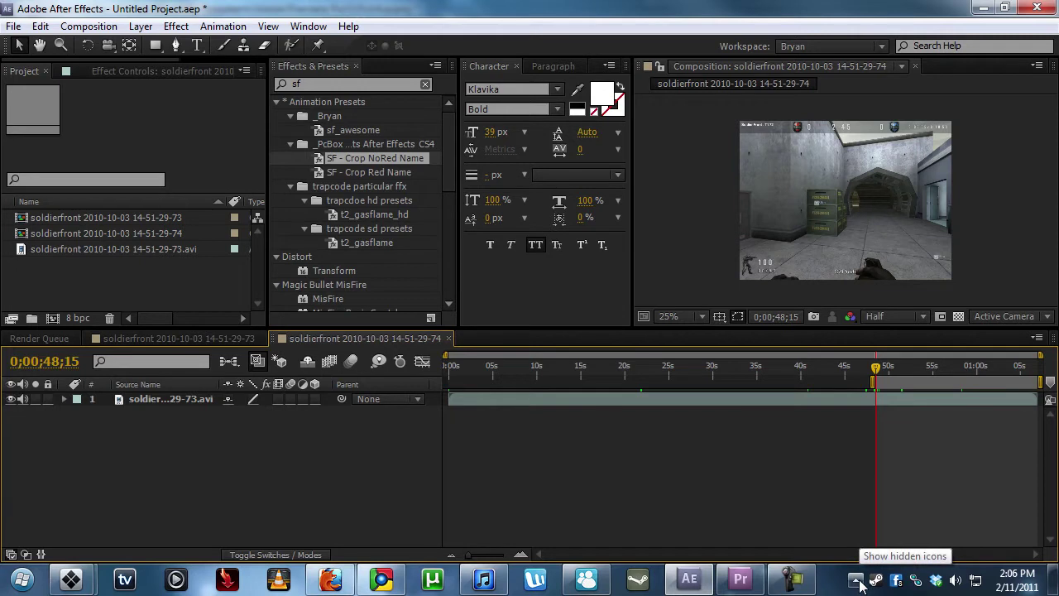
Switch to Premiere Pro and scrub awesomeclip.mov in the Source monitor to 00;00;49;24 to check its footage
click(751, 579)
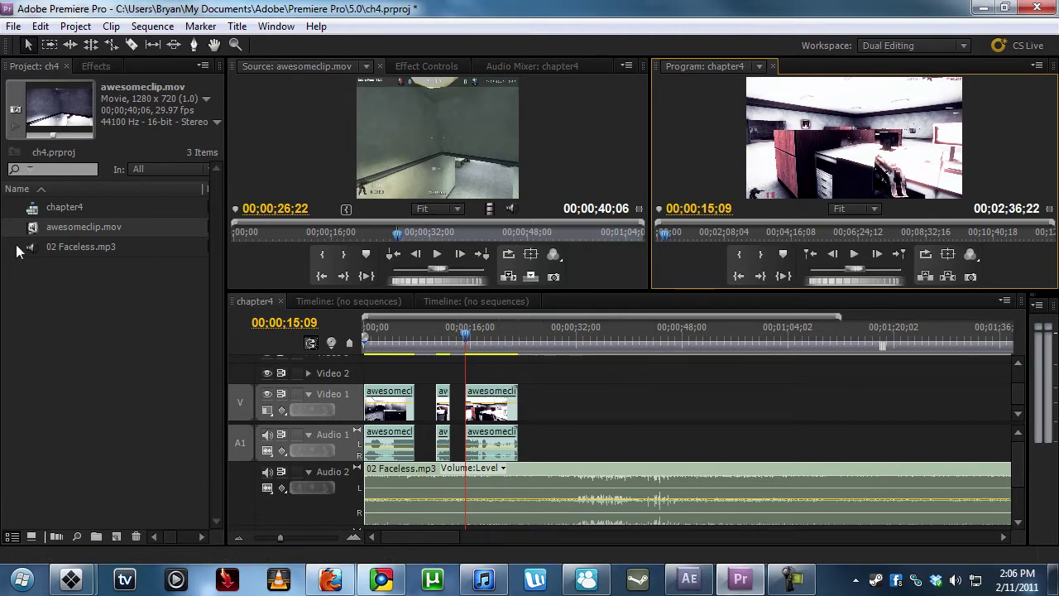
click(75, 303)
click(428, 370)
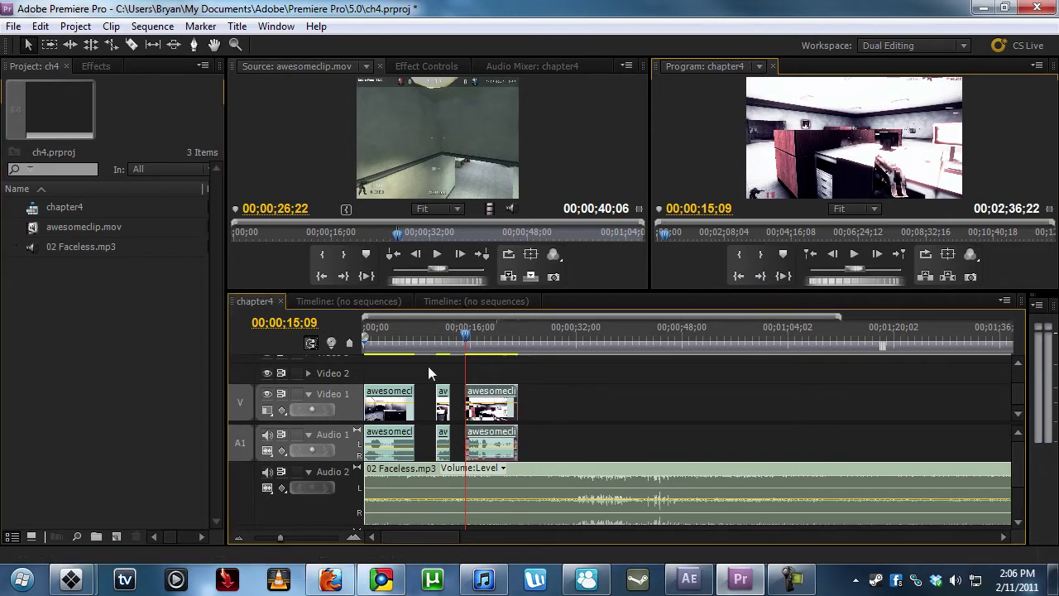
click(23, 228)
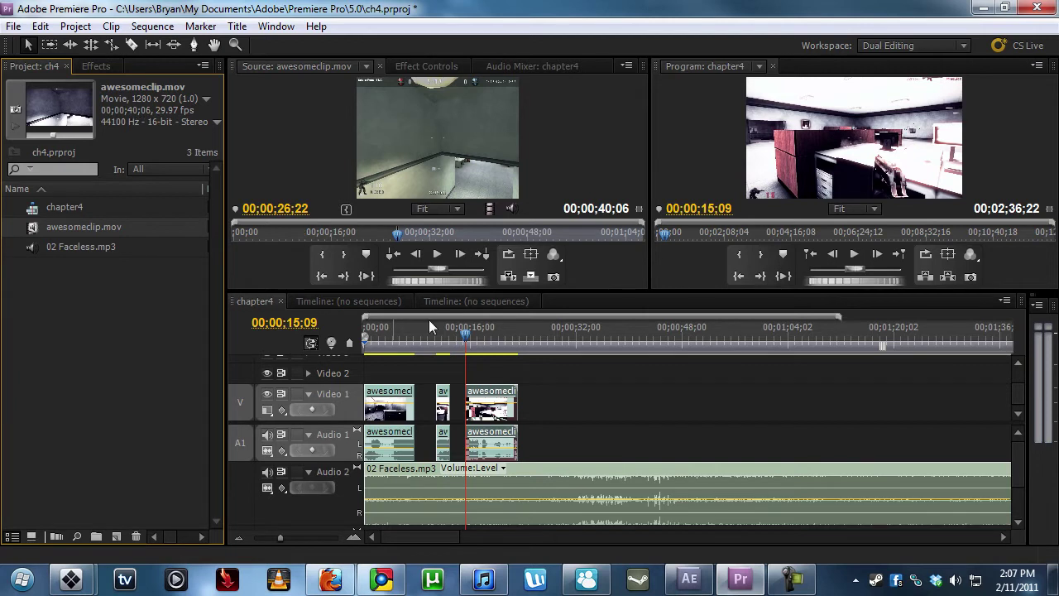
drag(392, 240, 538, 236)
Close all clips in the Source monitor, reload awesomeclip.mov from the project, and move its playhead to 00;00;49;12
double_click(35, 227)
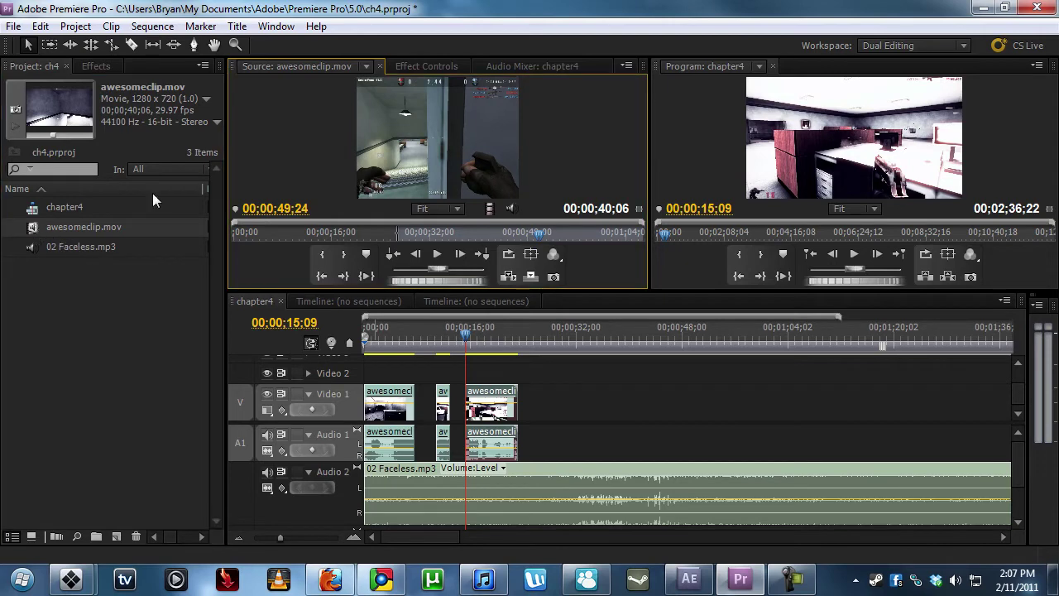
click(366, 66)
click(286, 105)
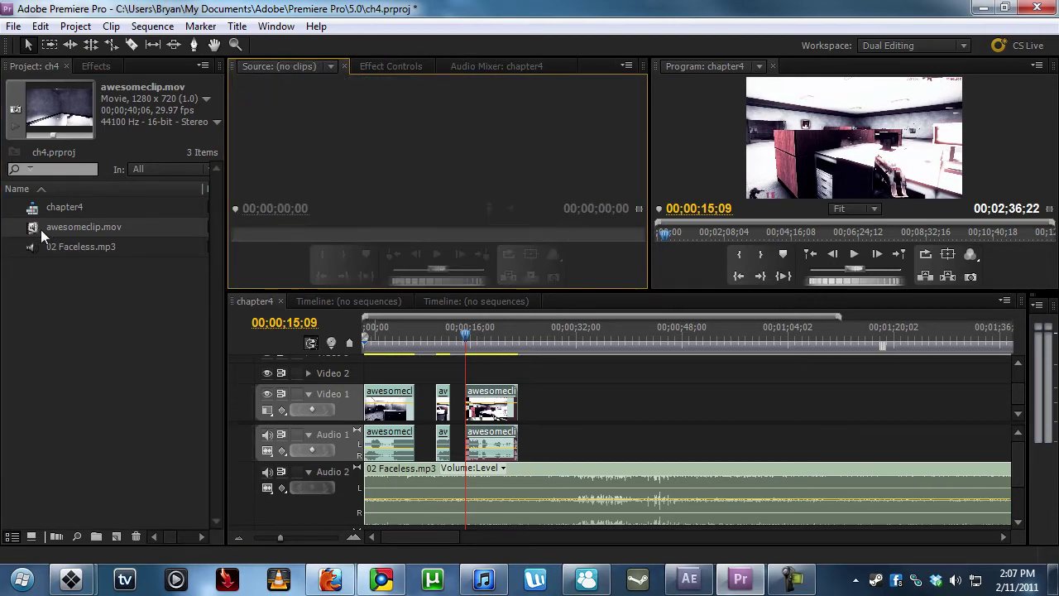
mouse_move(133, 226)
mouse_down()
mouse_move(520, 214)
mouse_move(434, 234)
mouse_move(536, 234)
mouse_move(180, 224)
mouse_move(246, 234)
mouse_move(194, 217)
mouse_up()
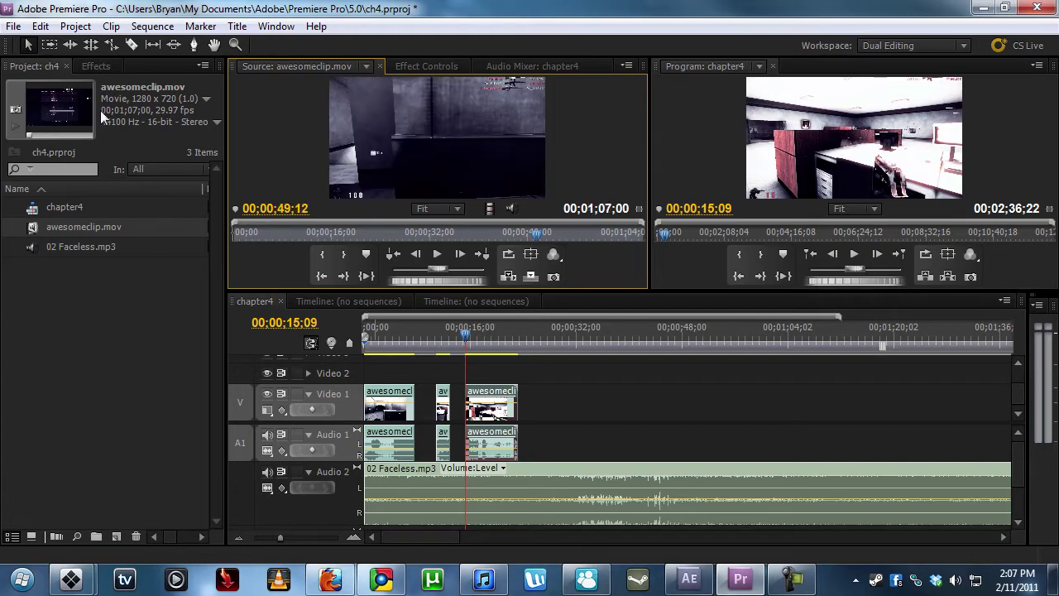
Play the chapter4 sequence through the awesomeclip segments, stop at 00;00;20;13, and deselect the clips
click(234, 233)
drag(447, 334, 452, 336)
key(Home)
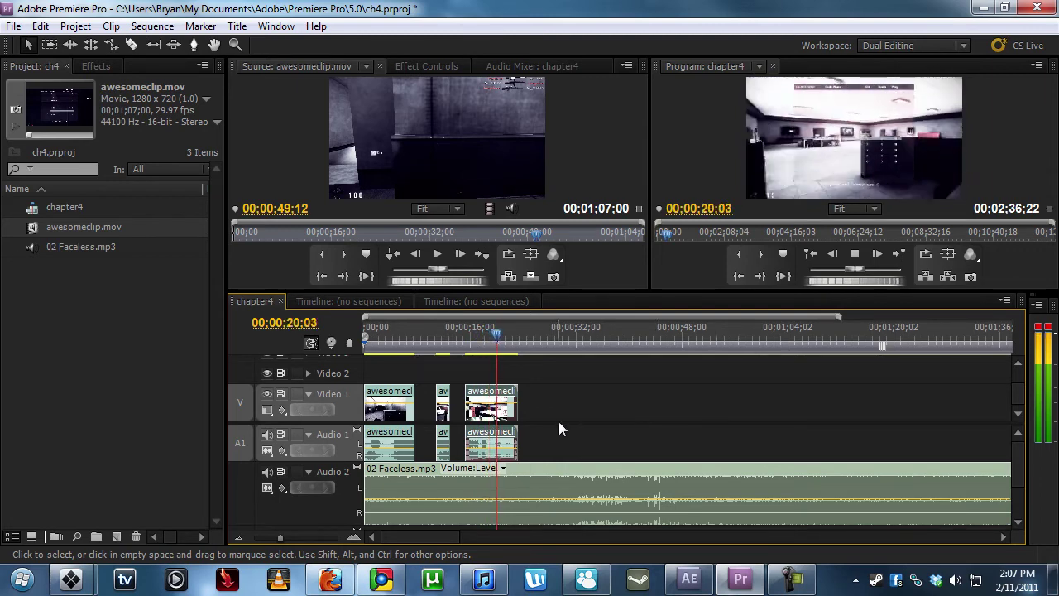
key(space)
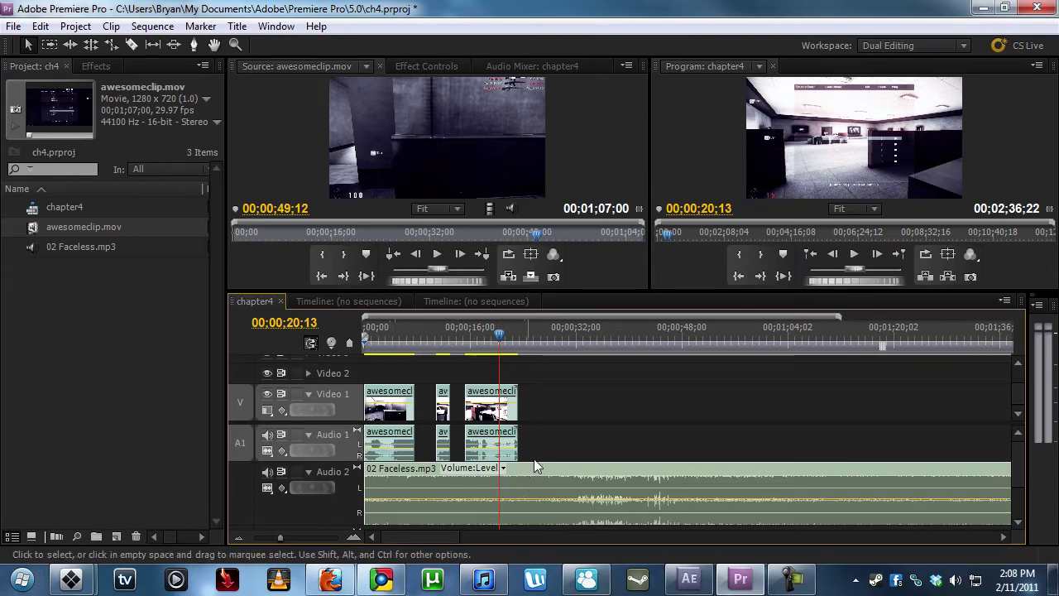
drag(579, 444, 540, 432)
click(584, 444)
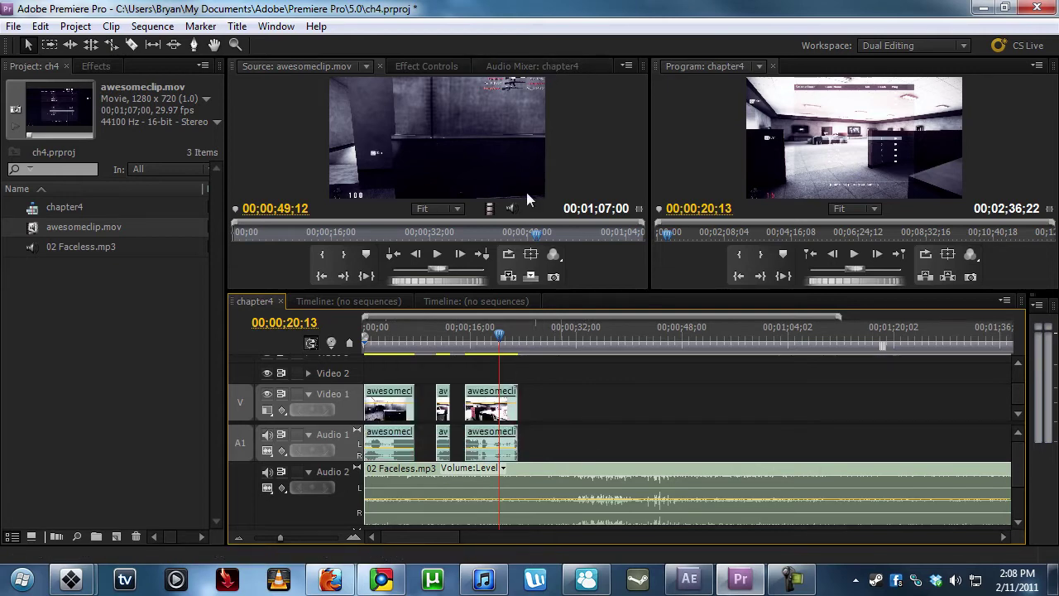
Display the Audio Mixer for the chapter4 sequence
click(276, 26)
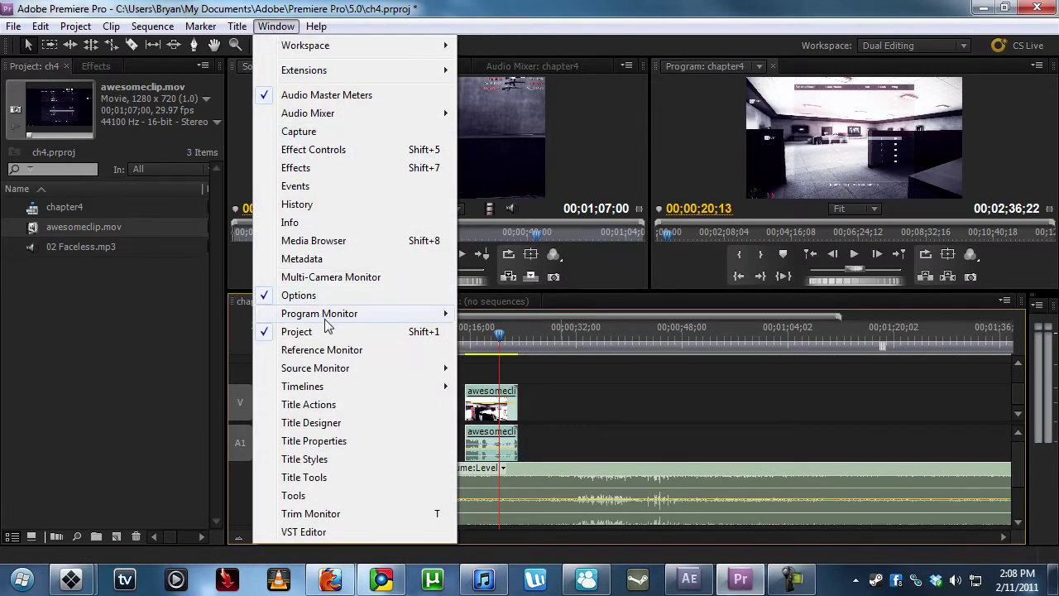
mouse_move(329, 114)
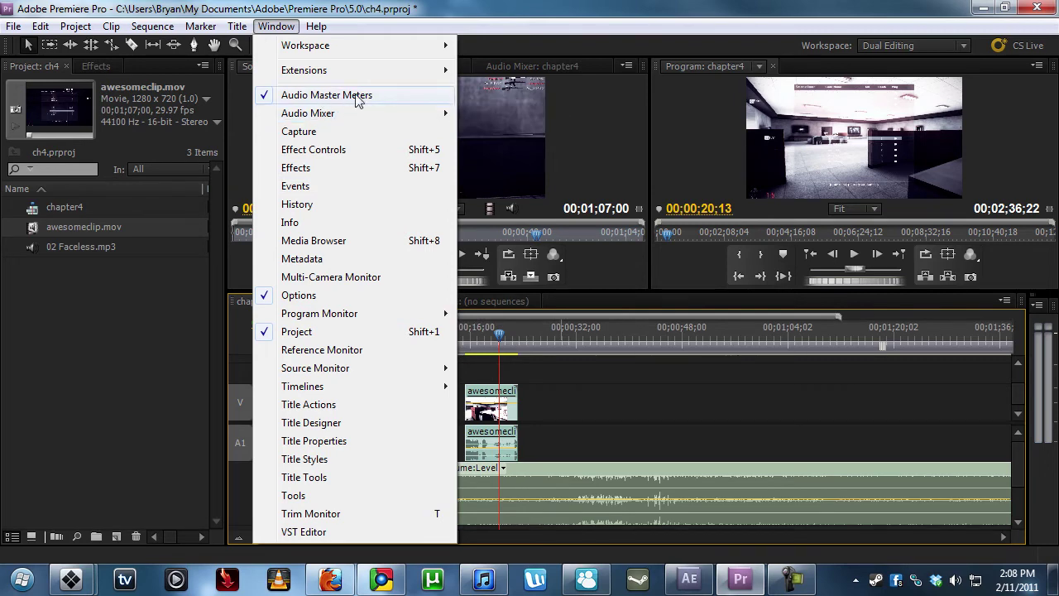
click(496, 67)
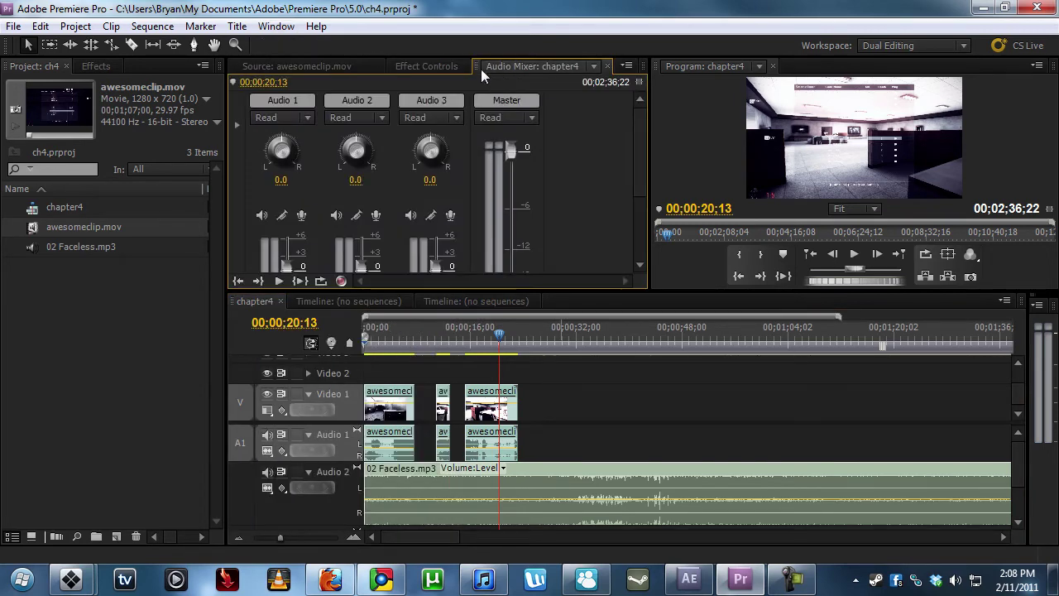
Close the chapter4 sequence from the Audio Mixer and reopen it from the project
click(593, 66)
click(524, 87)
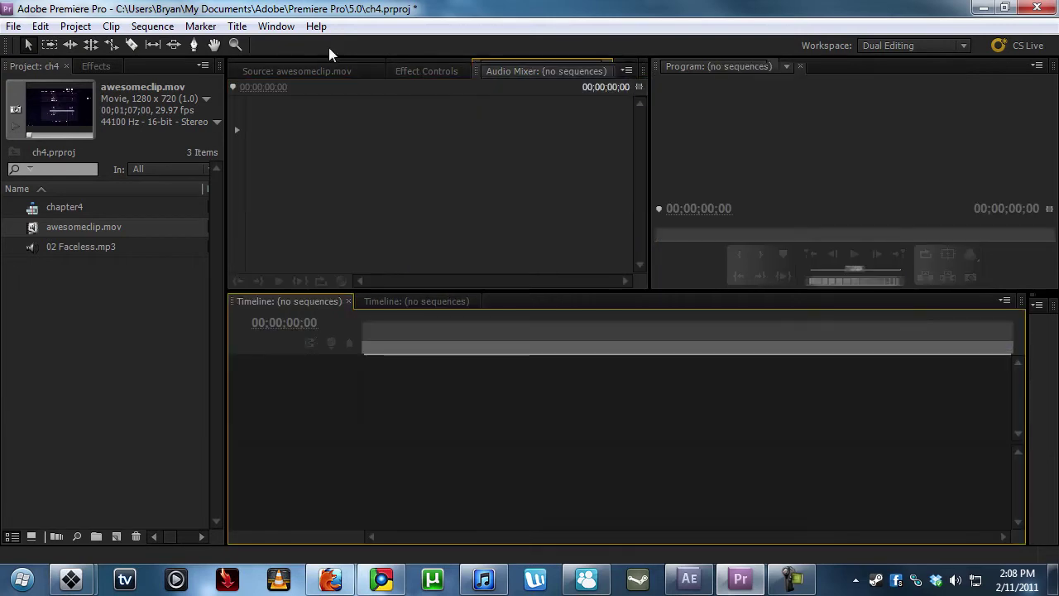
click(279, 26)
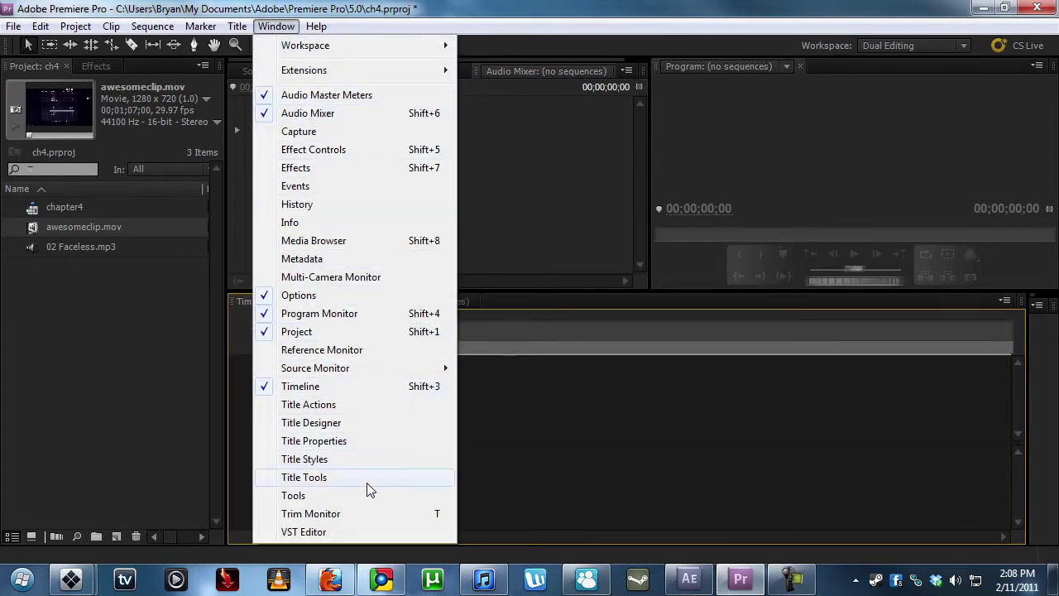
click(319, 115)
click(276, 26)
click(306, 114)
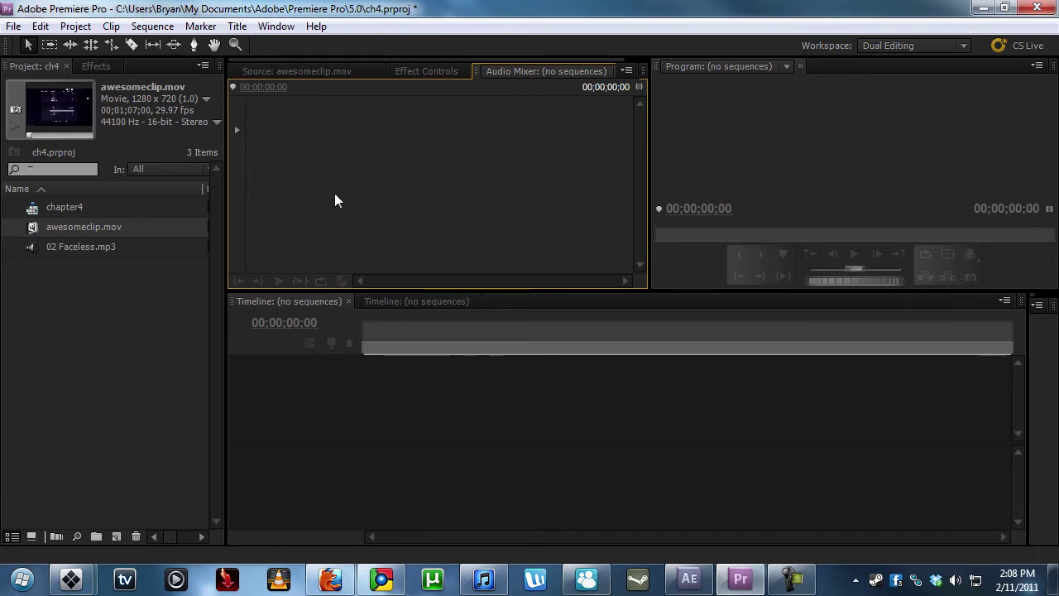
click(549, 71)
click(506, 136)
double_click(32, 209)
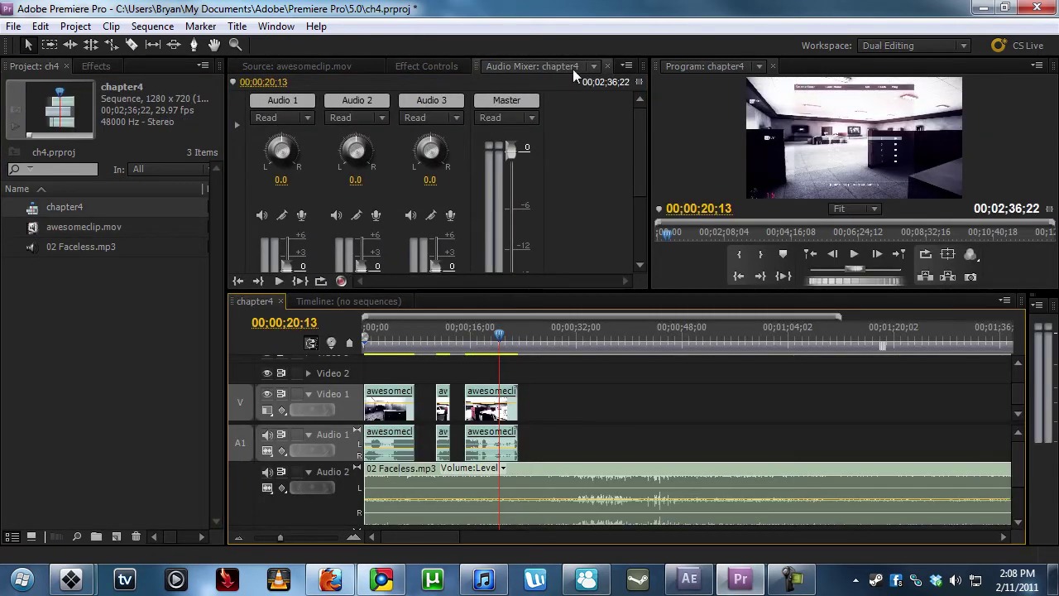
Close the Audio Mixer and show it again for the chapter4 sequence
click(608, 66)
click(275, 26)
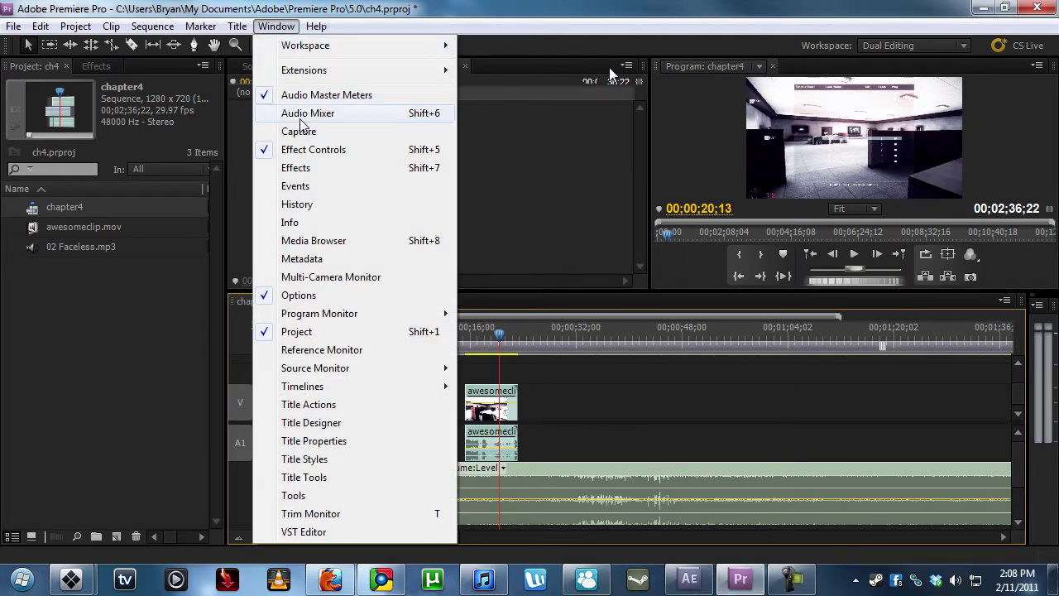
click(331, 112)
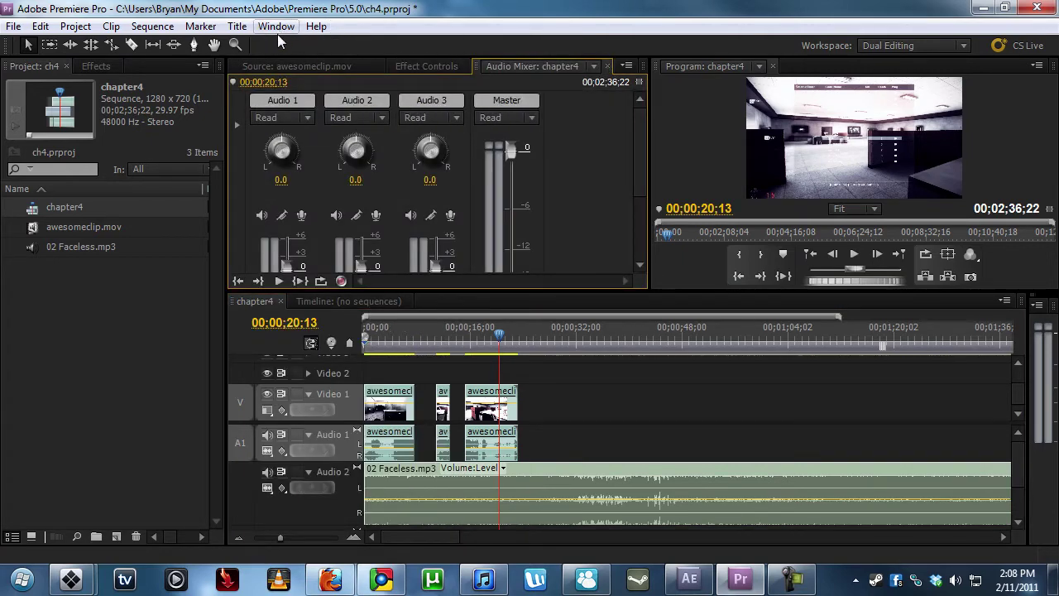
double_click(32, 210)
double_click(32, 209)
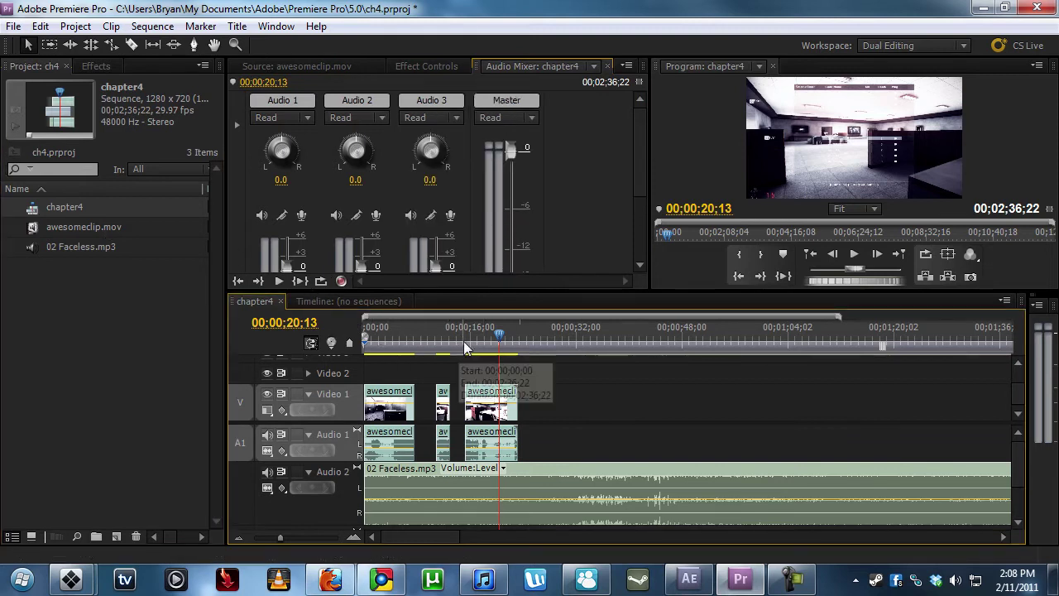
mouse_move(642, 147)
mouse_down()
mouse_move(637, 190)
mouse_move(635, 132)
mouse_up()
double_click(374, 100)
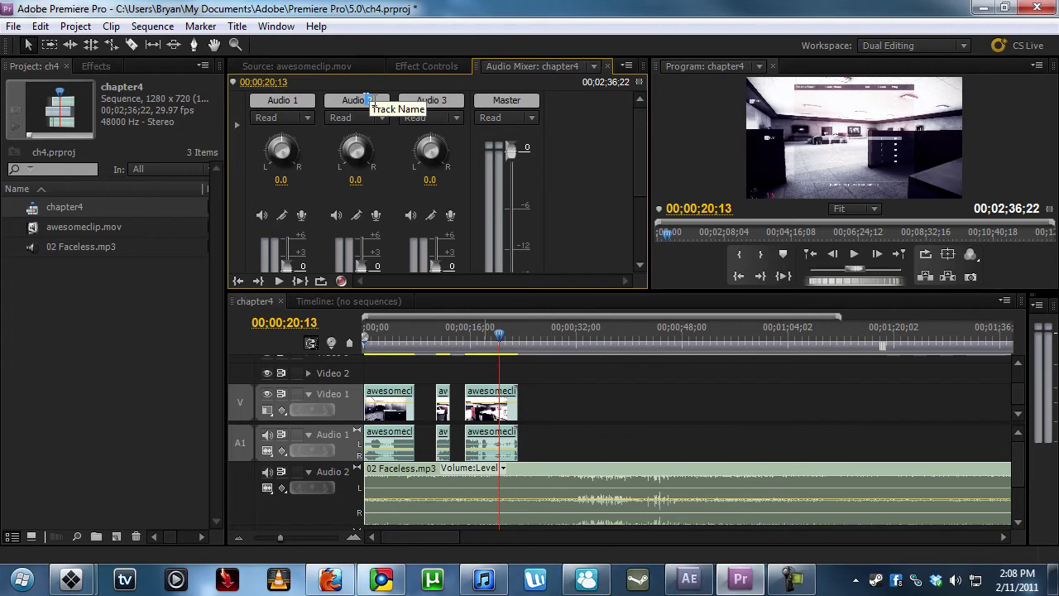
click(342, 438)
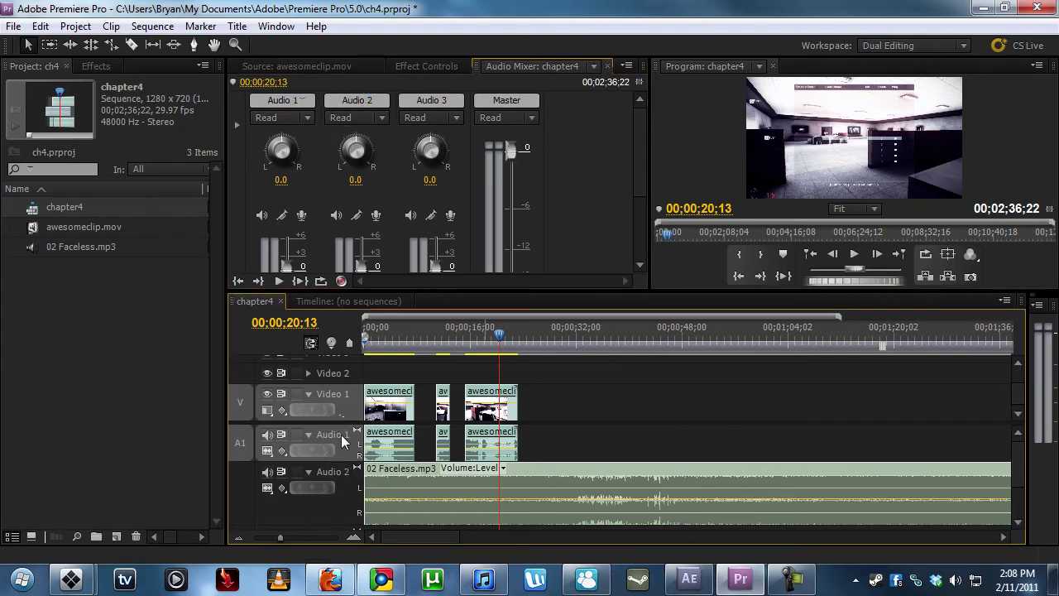
double_click(357, 100)
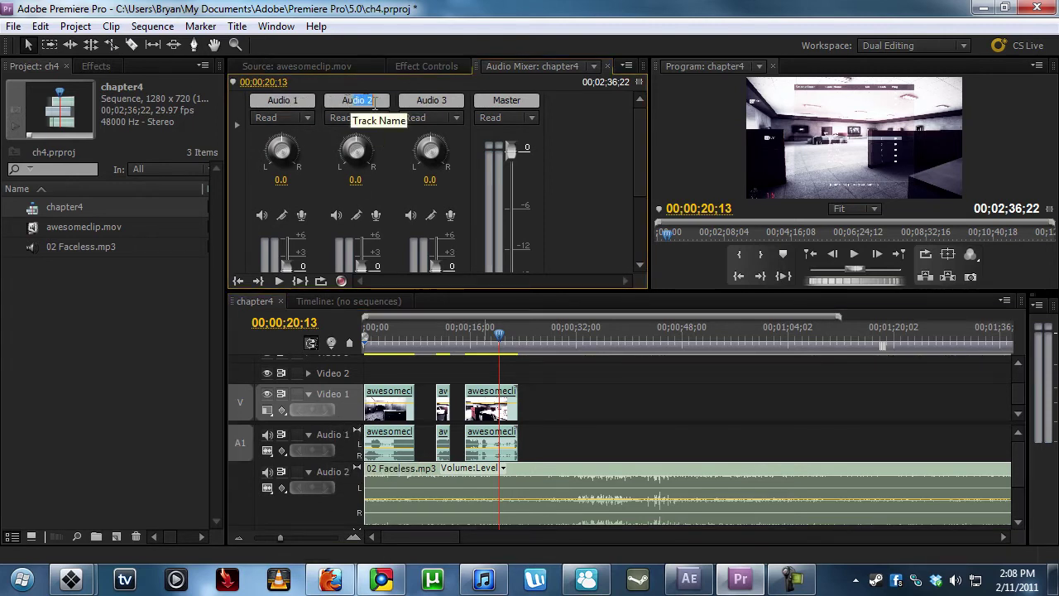
click(357, 452)
click(347, 475)
click(348, 484)
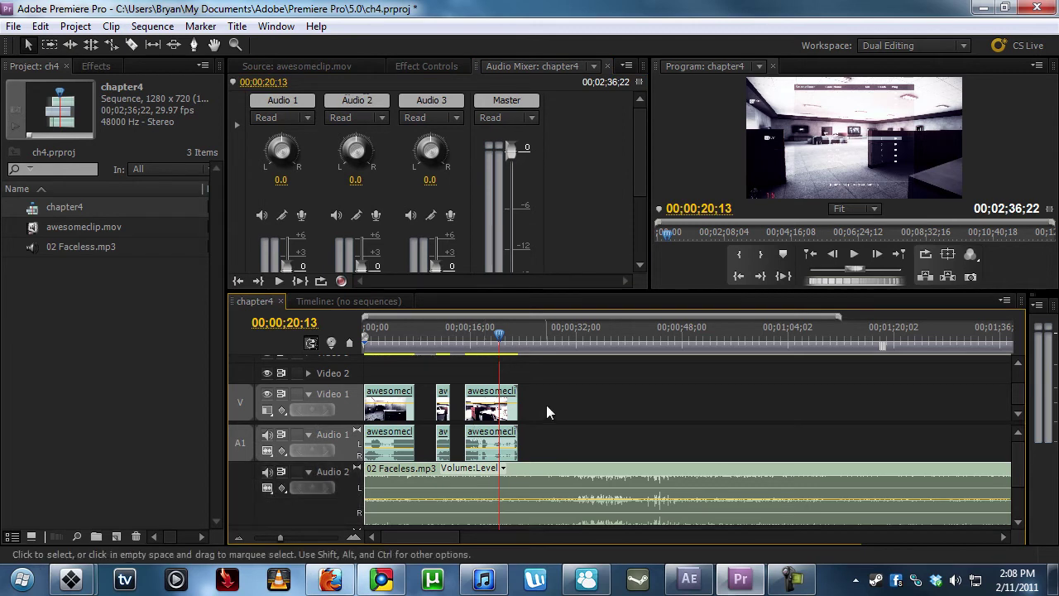
drag(1018, 469, 1019, 497)
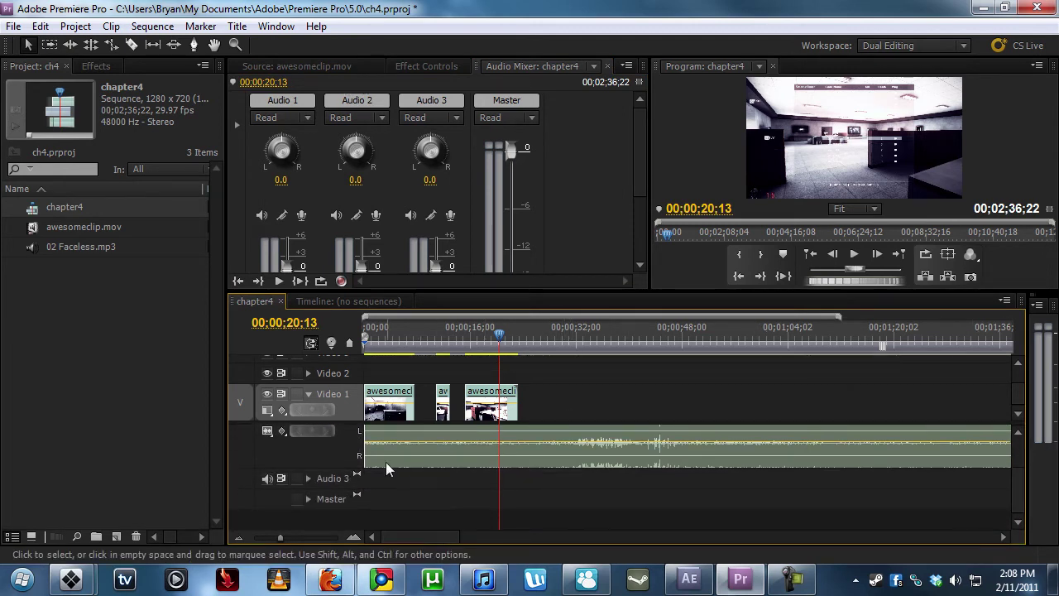
scroll(640, 176, down, 2)
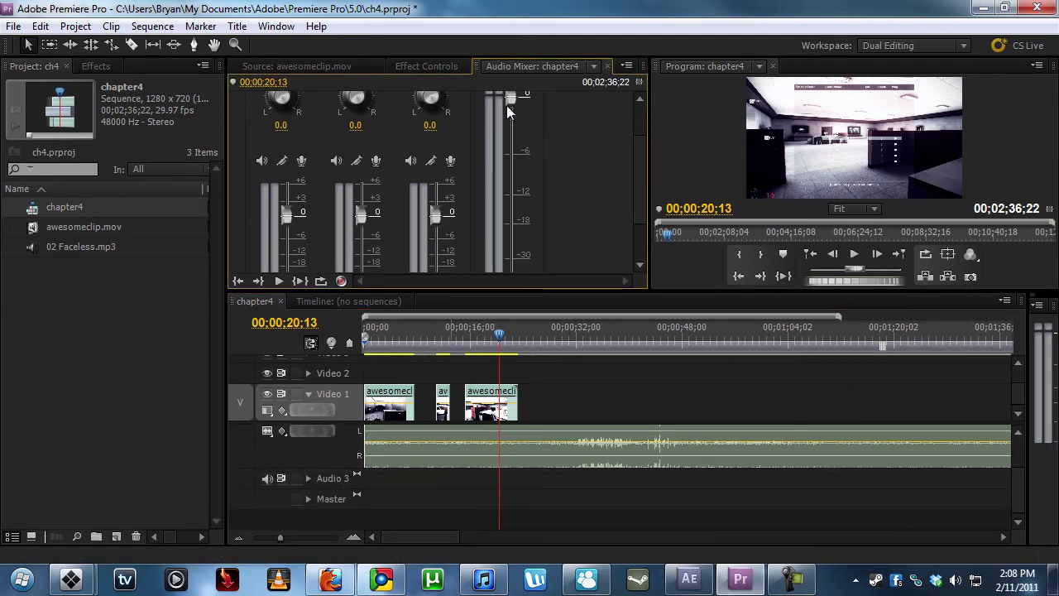
Lower the Volume effect's level of the first awesomeclip.mov clip on Audio 1 to -6.1 dB
mouse_move(510, 103)
mouse_down()
mouse_move(493, 299)
mouse_move(524, 225)
mouse_move(521, 118)
mouse_up()
scroll(633, 165, up, 2)
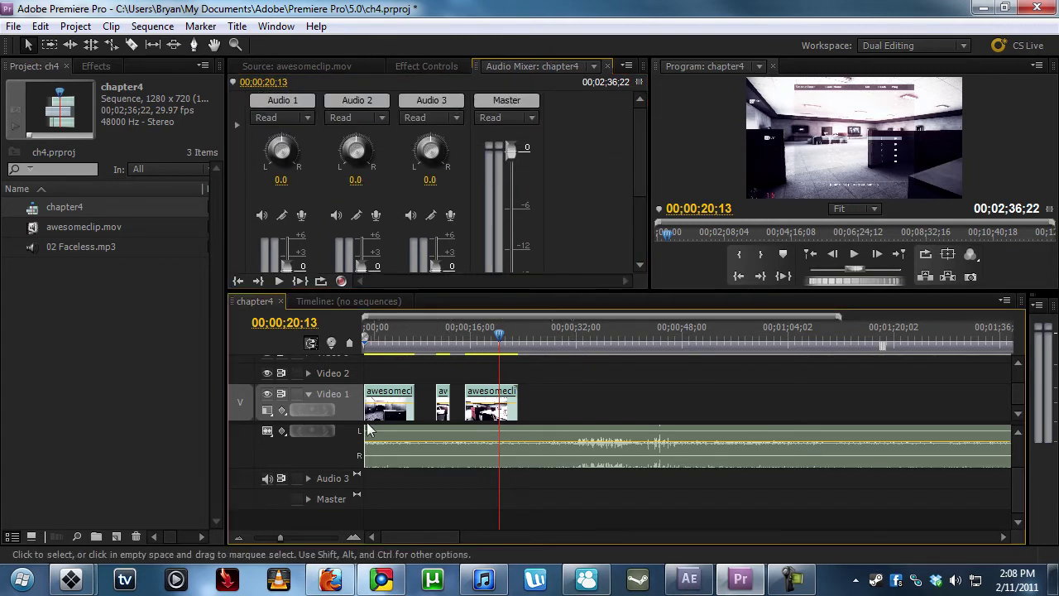
scroll(369, 429, up, 2)
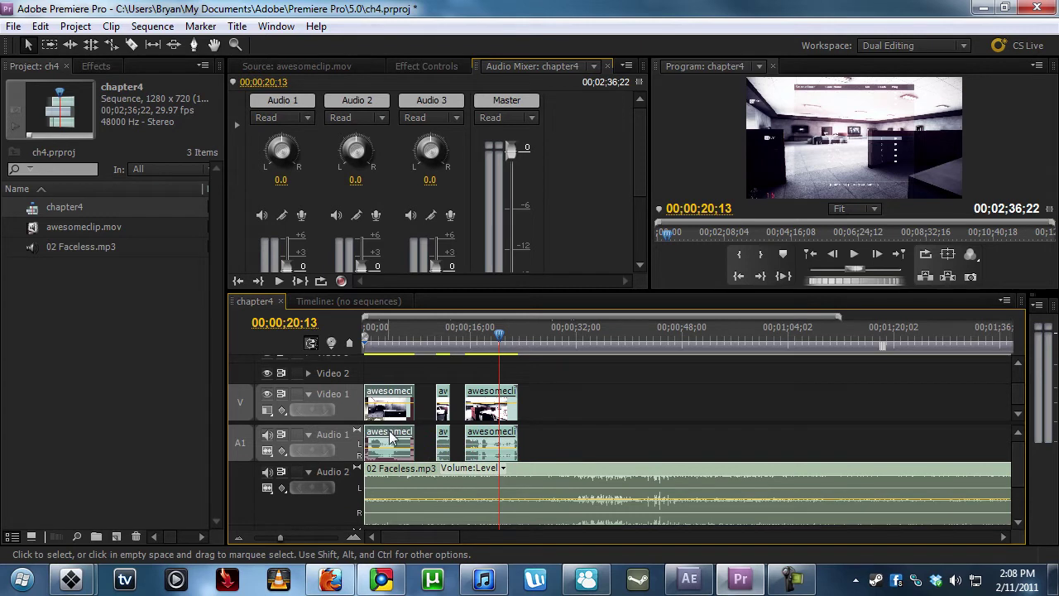
click(415, 66)
click(235, 196)
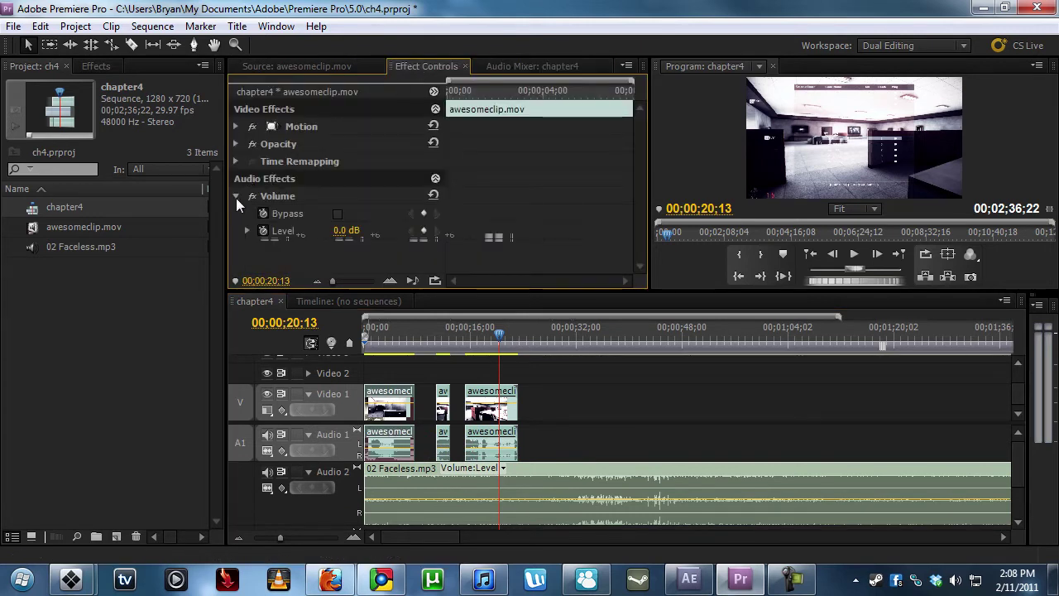
drag(342, 232, 317, 232)
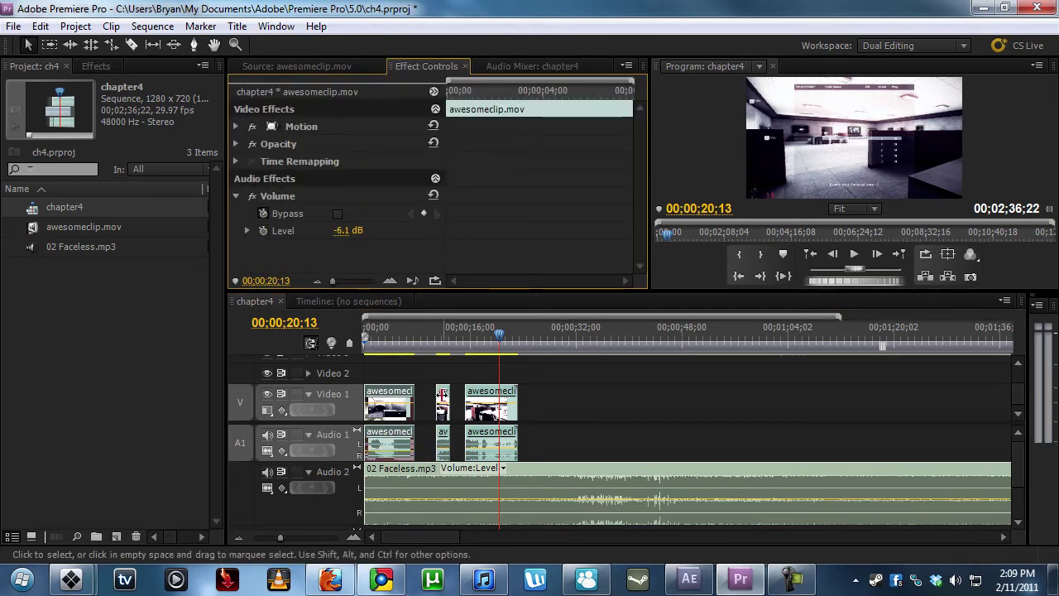
Set the volume level of the short second awesomeclip.mov clip to 0 dB
click(443, 438)
click(236, 196)
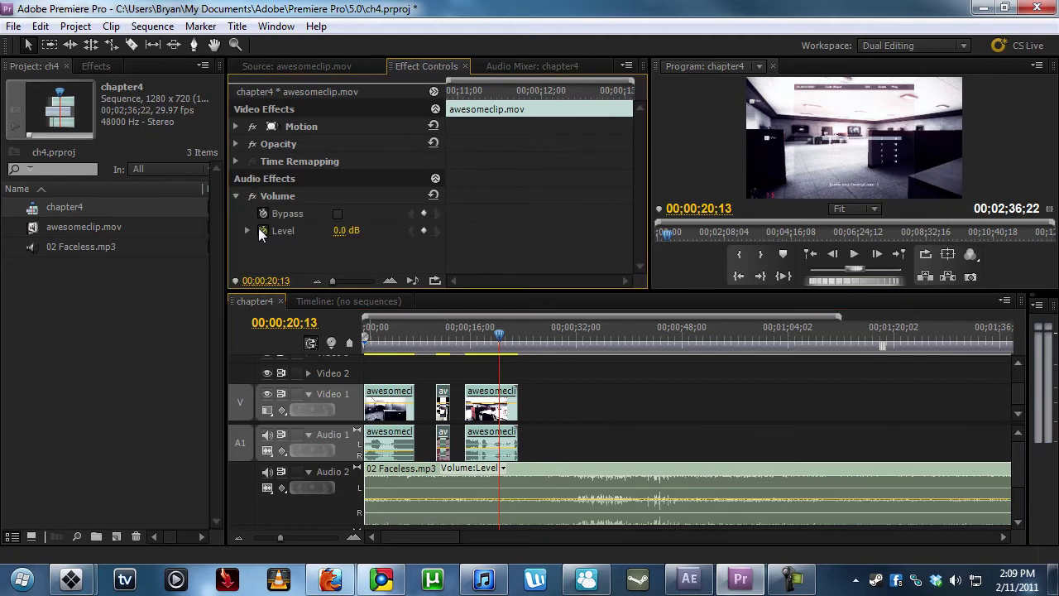
click(347, 232)
text(0)
key(Return)
Reset the first awesomeclip.mov clip's volume level to 0 dB and switch off its level animation, deleting the existing keyframes
click(394, 440)
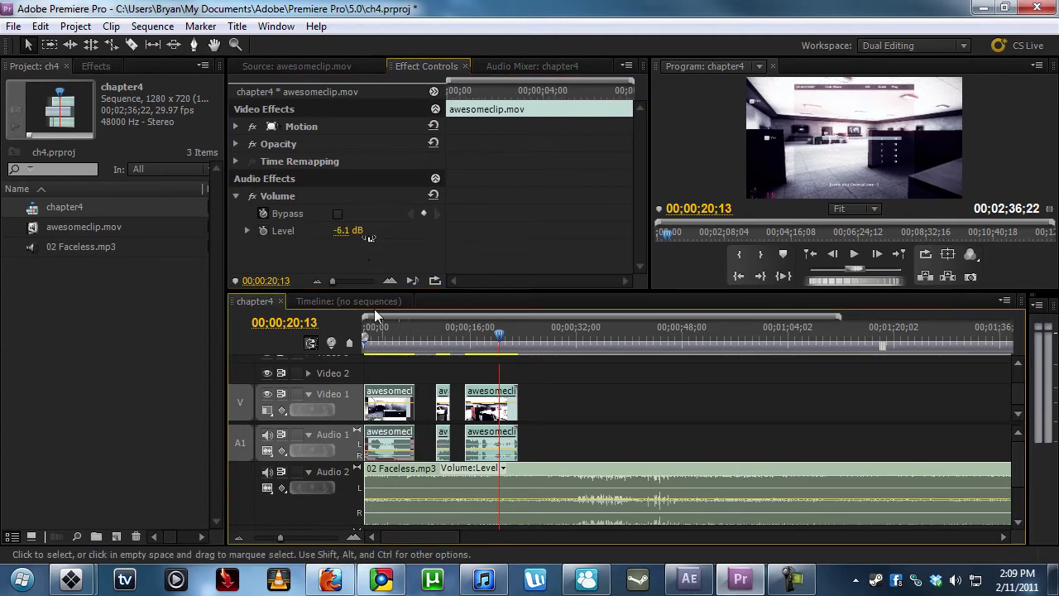
click(343, 232)
text(0)
key(Return)
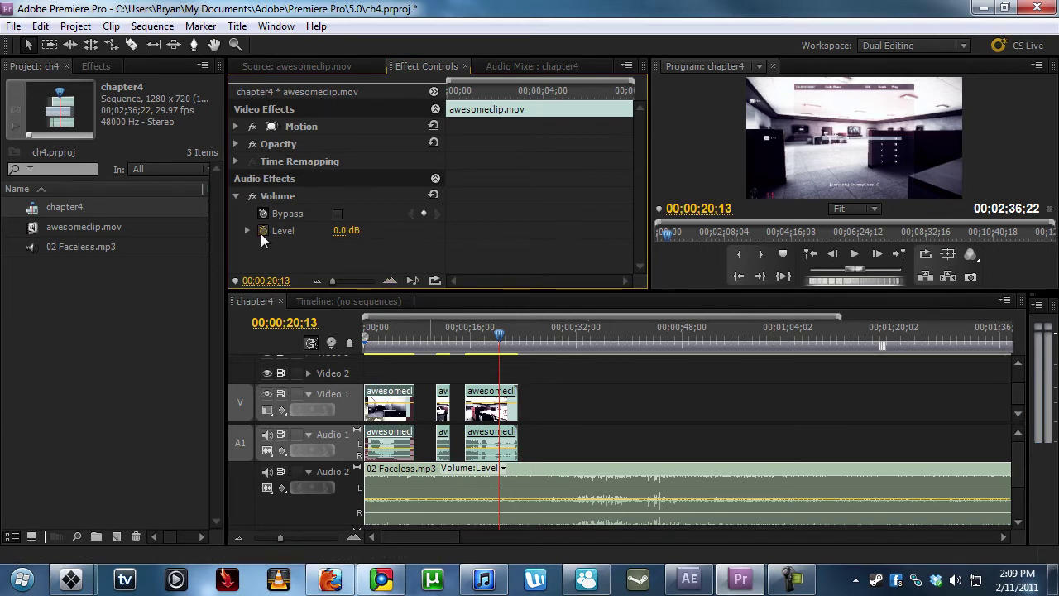
click(262, 231)
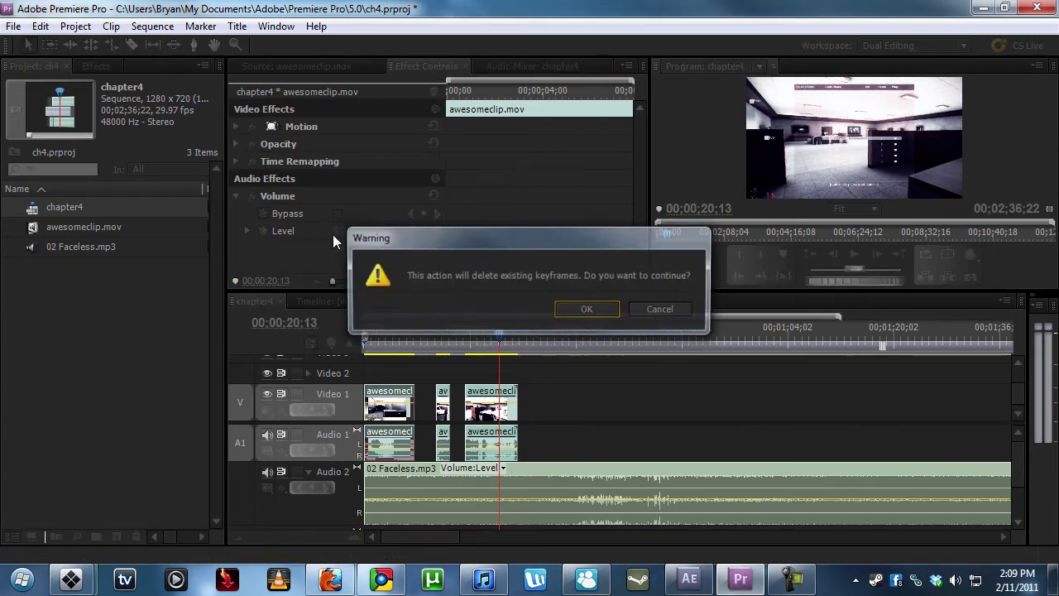
click(585, 314)
Move the playhead to the beginning of the chapter4 sequence, deselect the clips, and display the Audio Mixer
drag(497, 333, 366, 347)
click(582, 382)
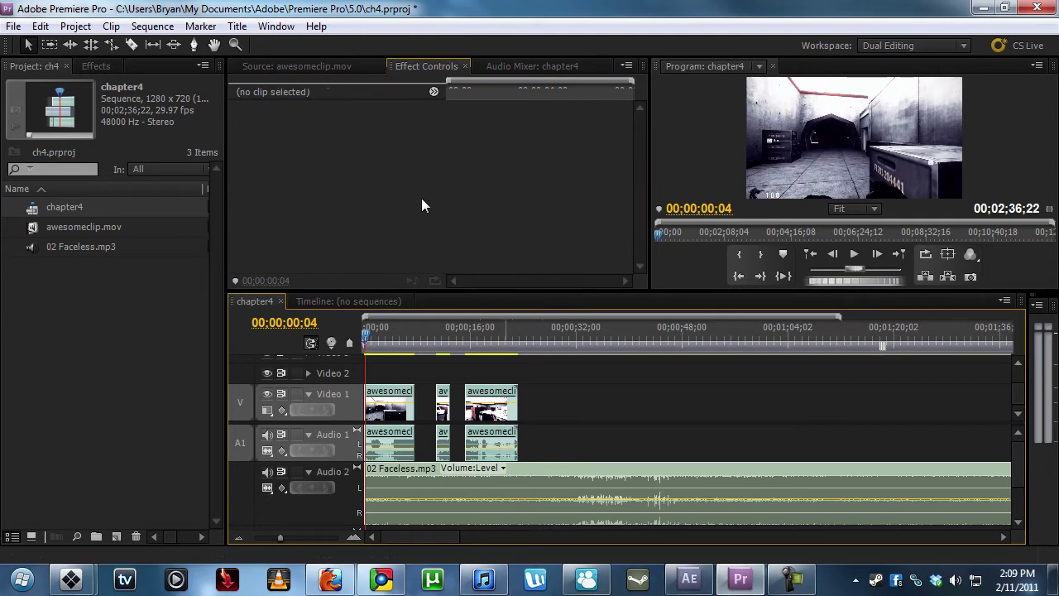
click(289, 66)
click(507, 66)
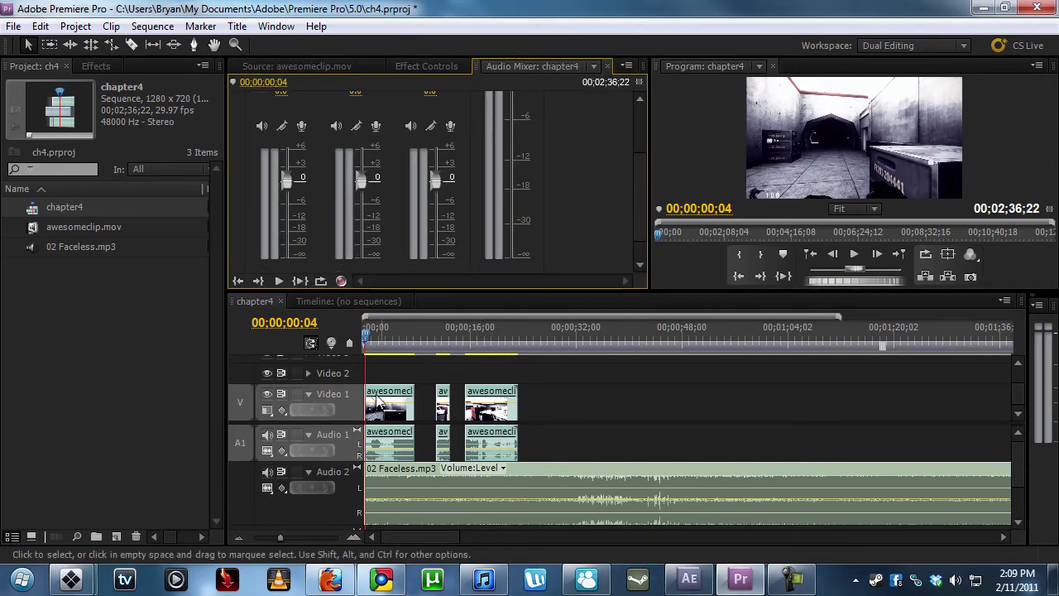
Lower the Audio 1 track's volume to about -5.3 dB in the Audio Mixer
click(391, 409)
click(286, 191)
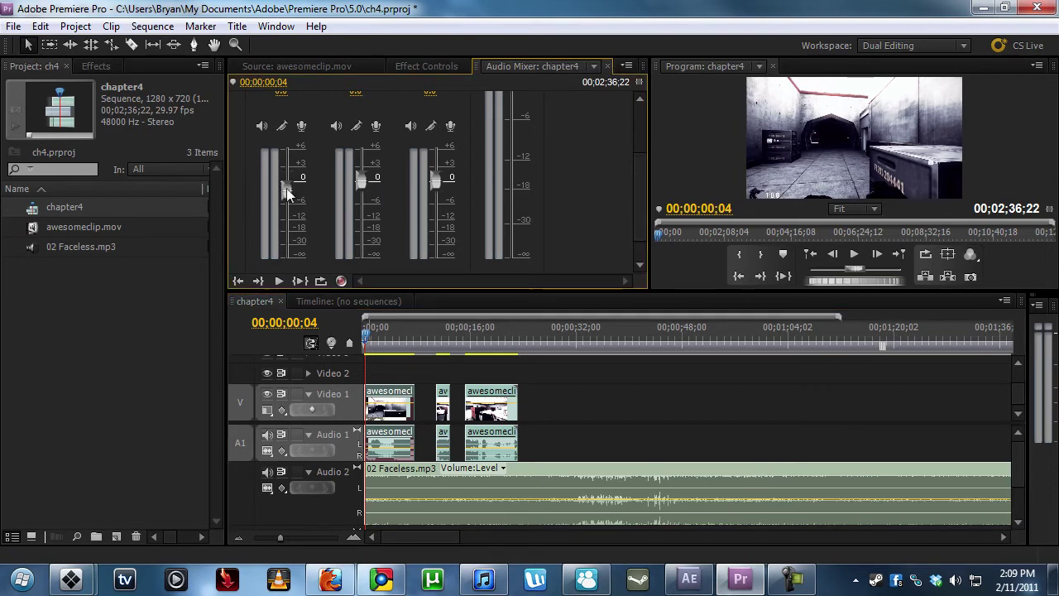
scroll(636, 202, down, 2)
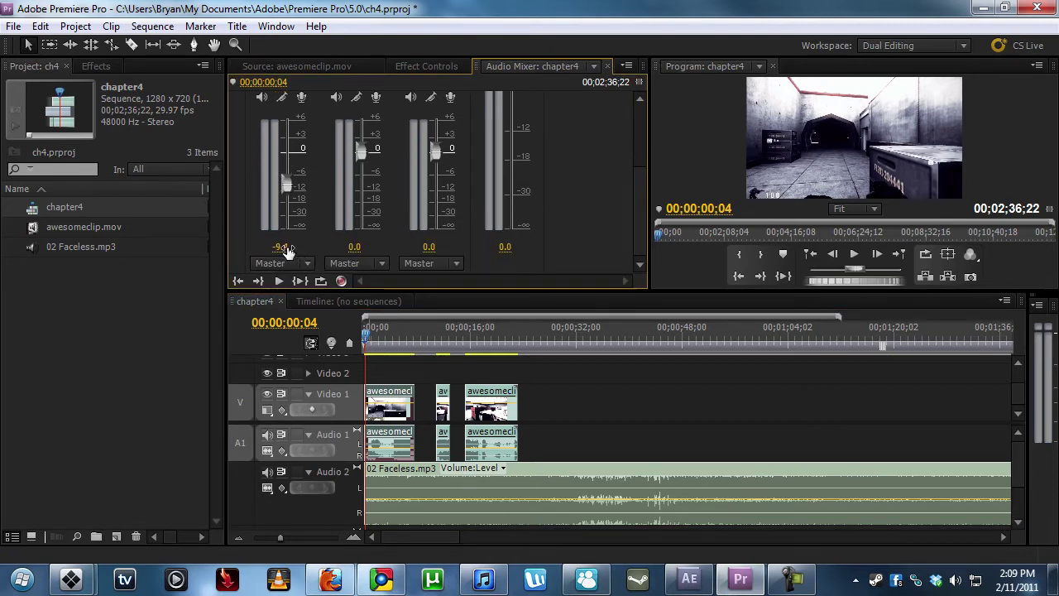
drag(286, 173, 286, 171)
Raise the Audio 1 track's volume to 6.0 dB and play back part of the first clip to hear the level
drag(371, 334, 365, 332)
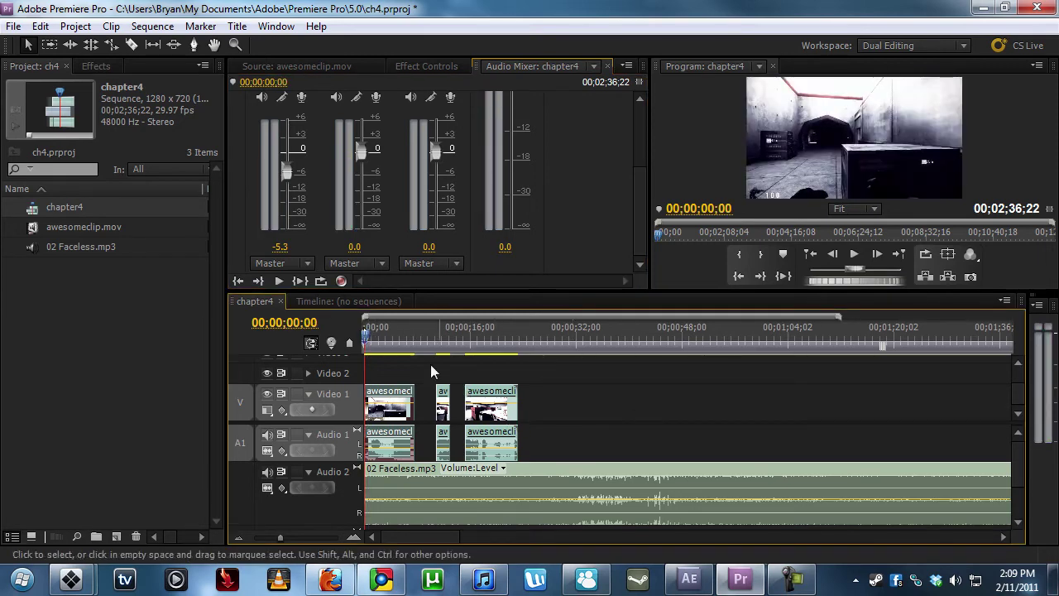
click(398, 337)
click(566, 481)
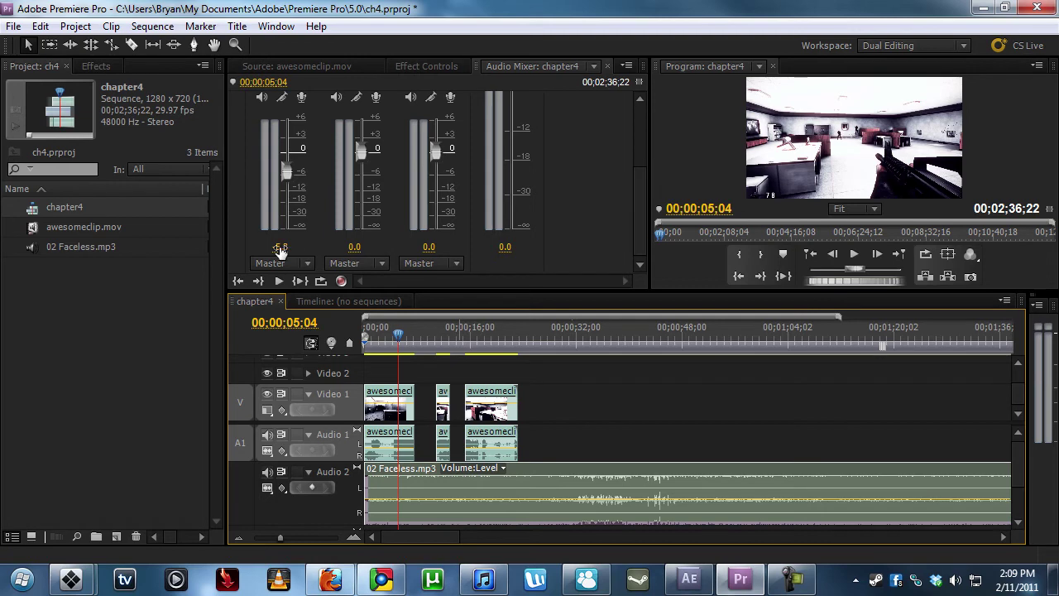
drag(280, 250, 290, 248)
drag(398, 339, 320, 346)
key(space)
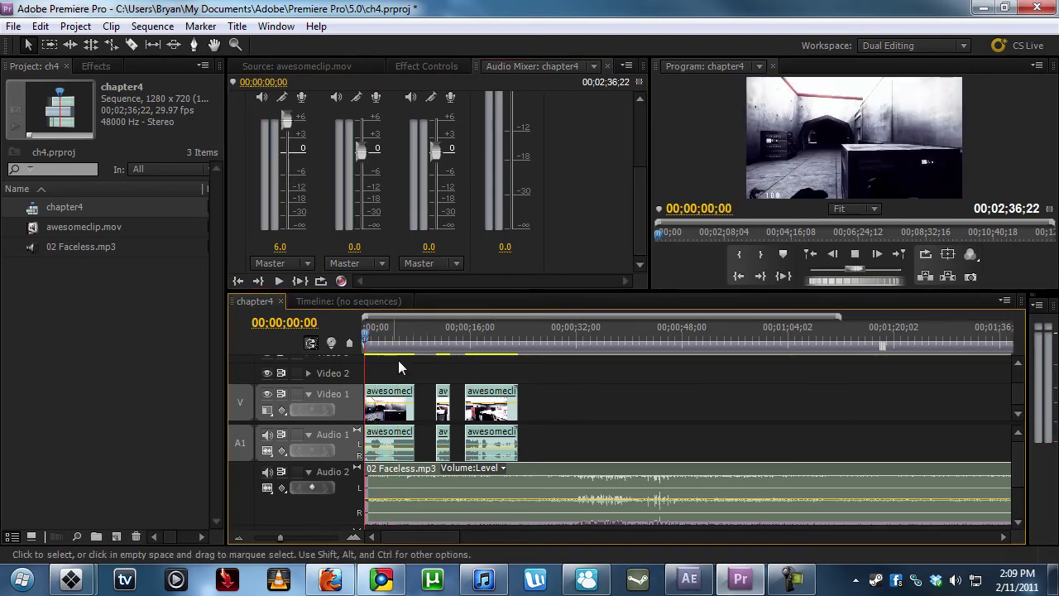
click(394, 331)
key(space)
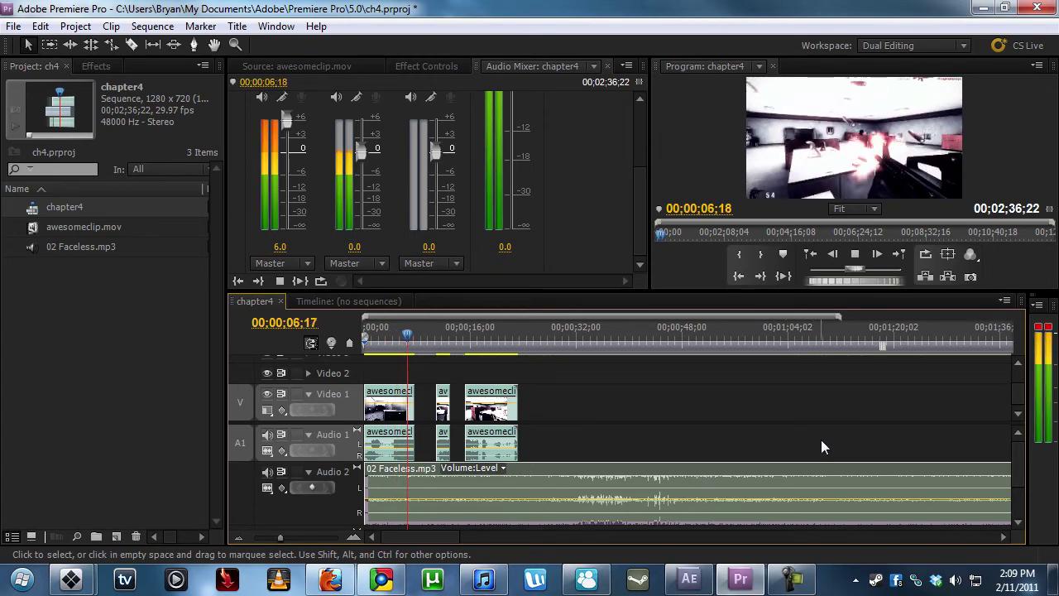
key(space)
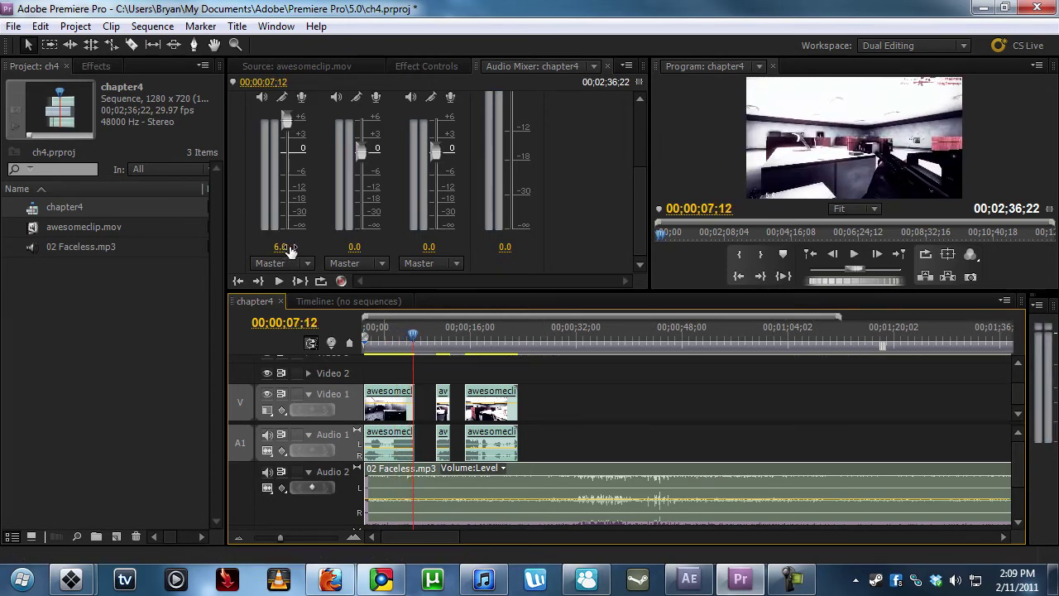
Lower the Audio 1 track's volume to about -7.0 dB, covering all the awesomeclip.mov clips on that track
click(389, 451)
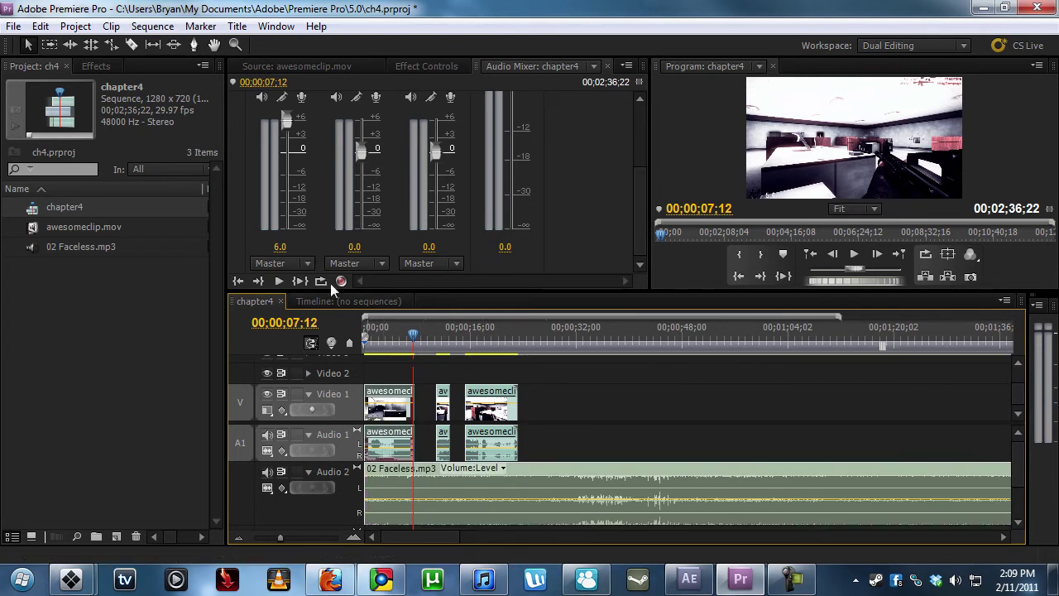
drag(277, 250, 282, 250)
drag(286, 138, 287, 177)
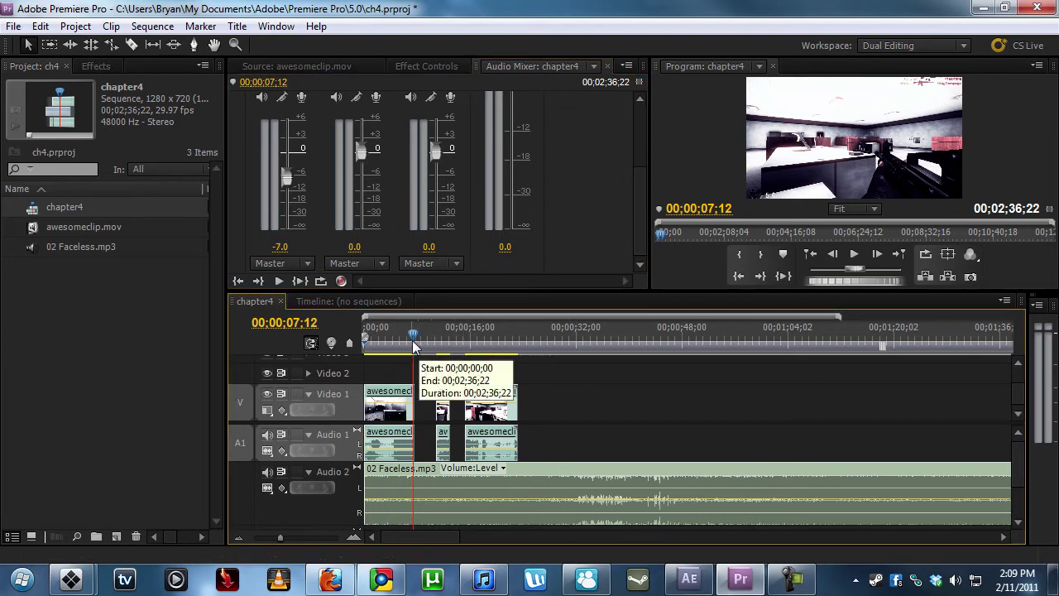
drag(586, 440, 438, 408)
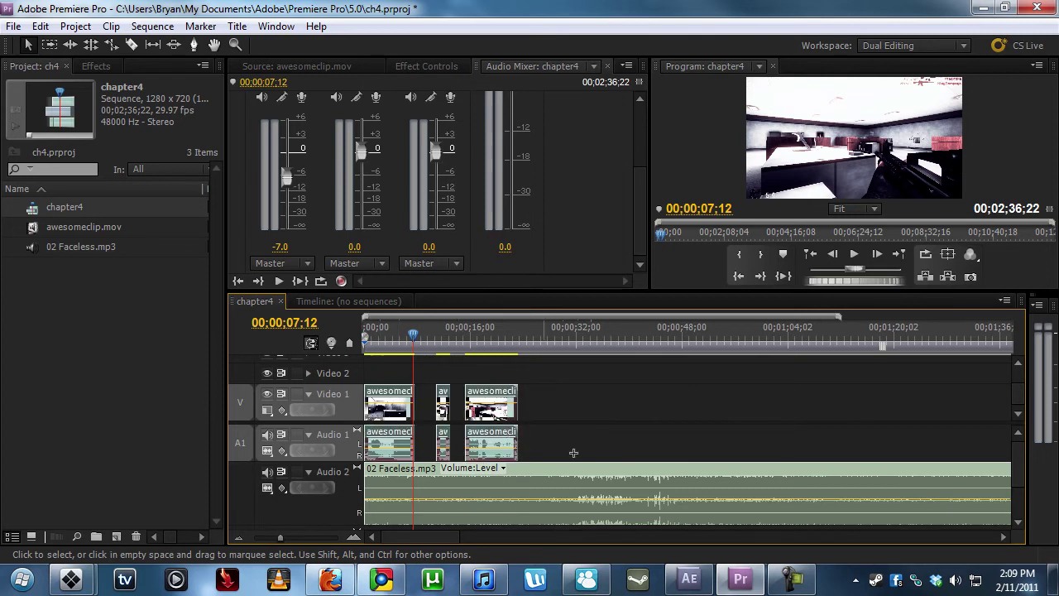
drag(575, 440, 449, 364)
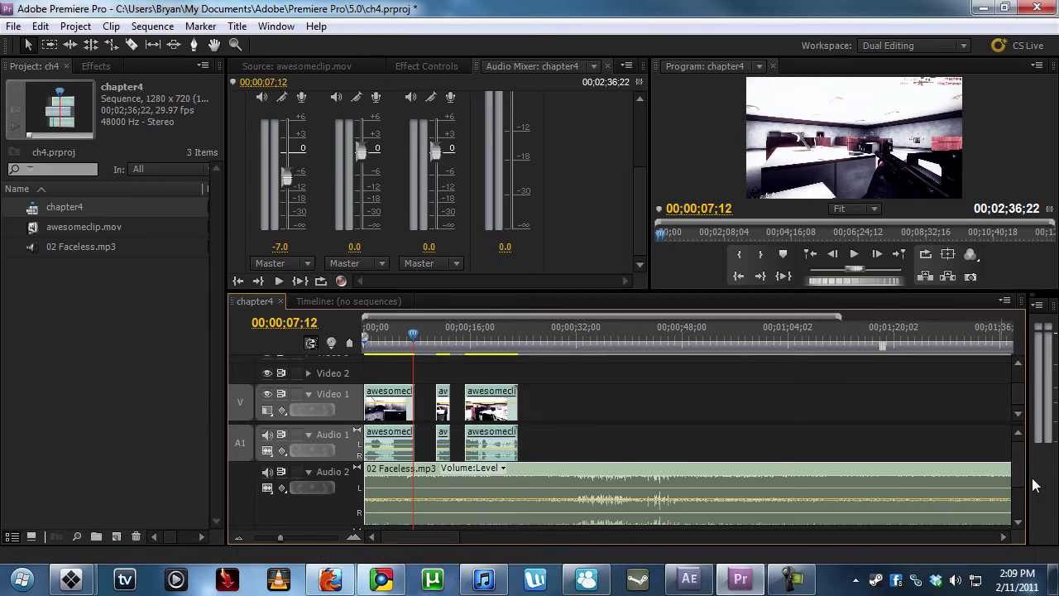
Move the third awesomeclip.mov clip's audio to the Audio 3 track and lower that track's volume to about -7.0 dB
click(309, 473)
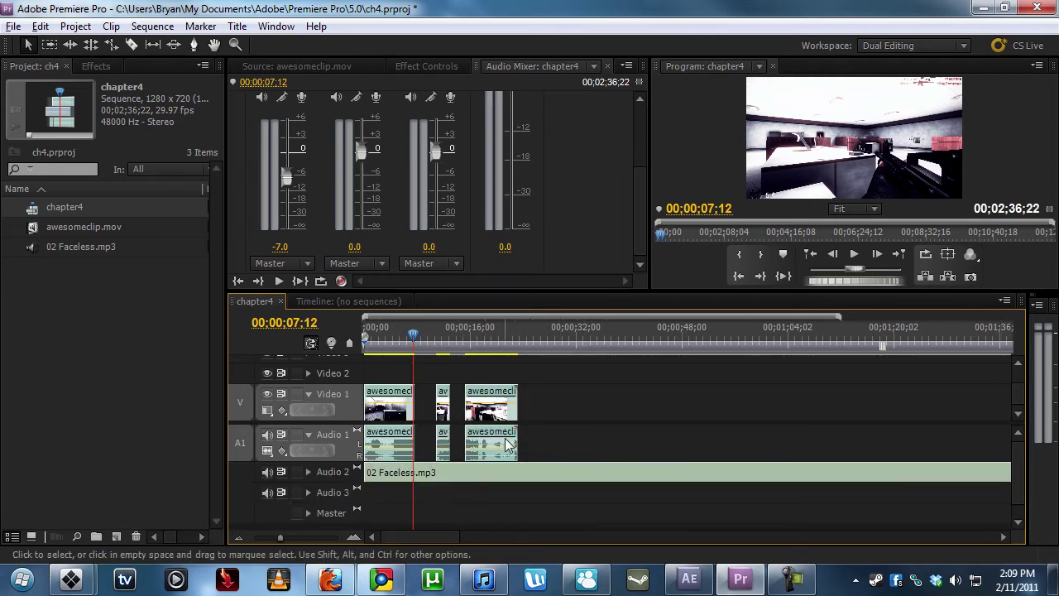
drag(495, 447, 496, 495)
click(557, 404)
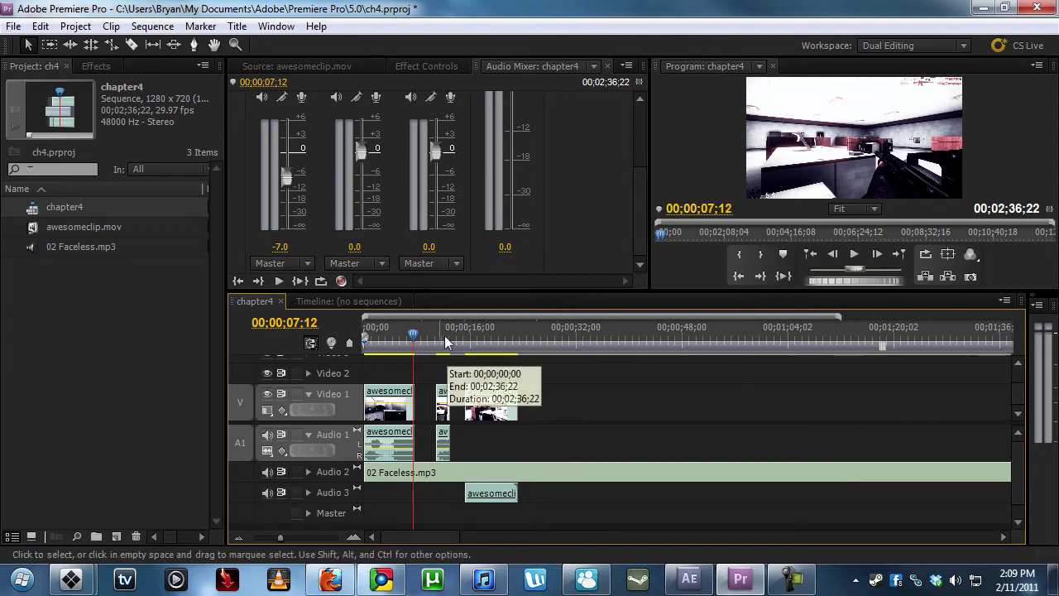
drag(452, 334, 470, 334)
click(310, 492)
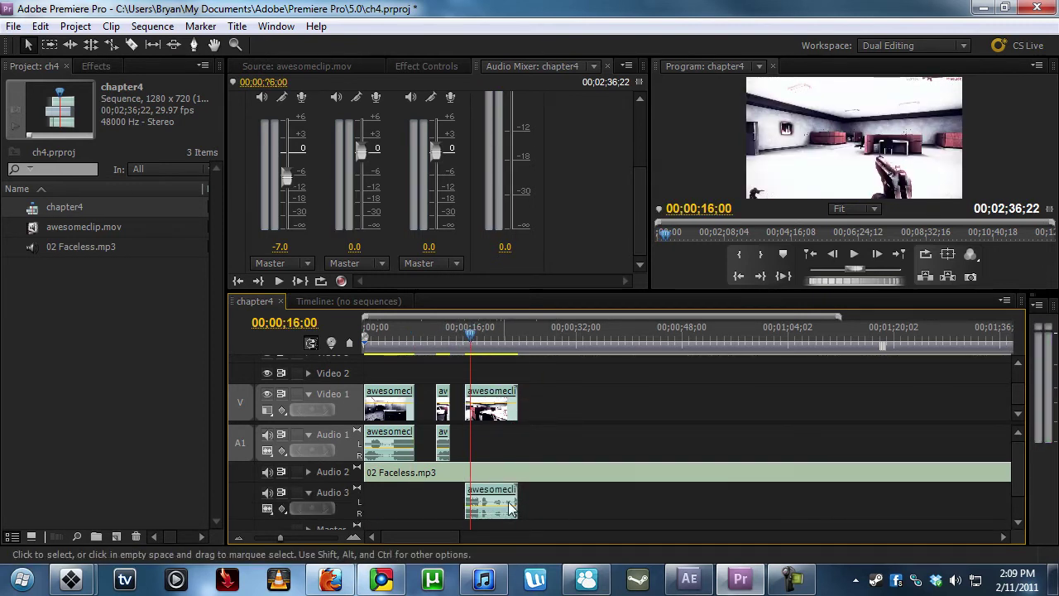
drag(434, 154, 434, 178)
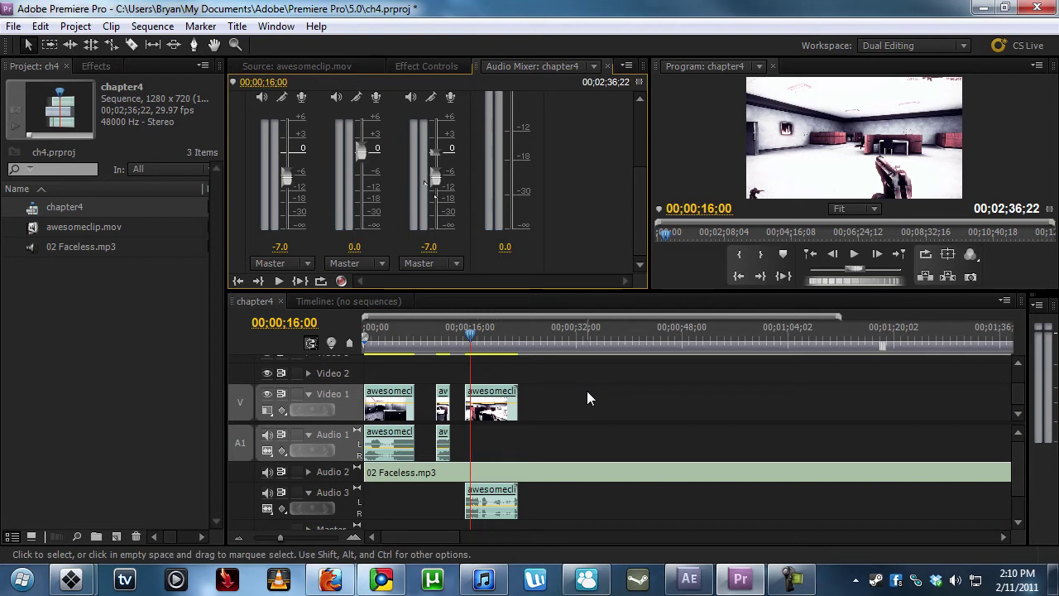
Undo moving the third clip's audio and set the Audio 3 track's volume back to 0 dB
key(ctrl+z)
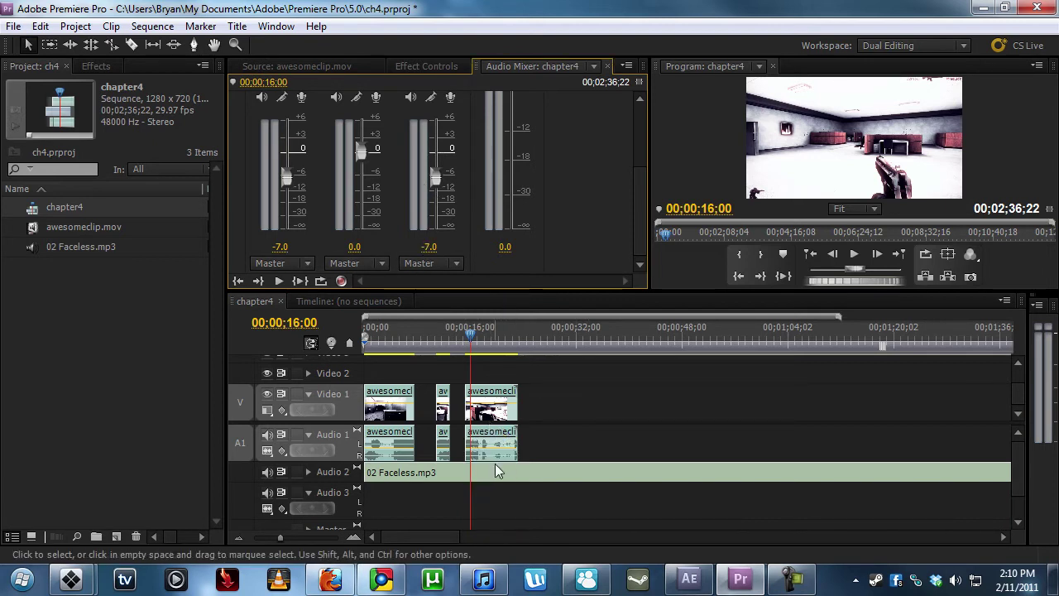
click(568, 418)
click(429, 247)
text(0)
key(Return)
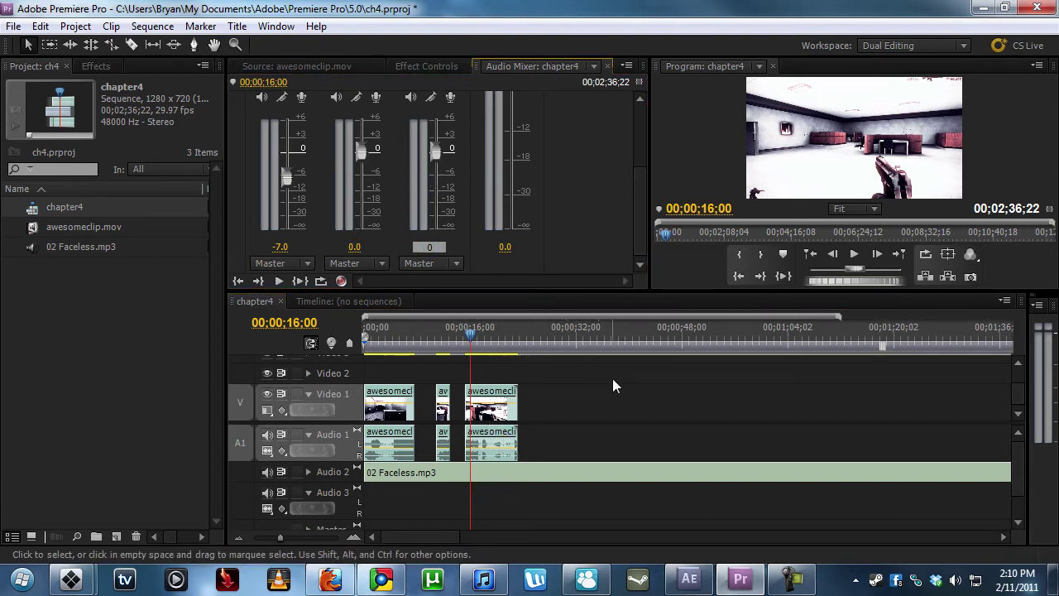
click(613, 379)
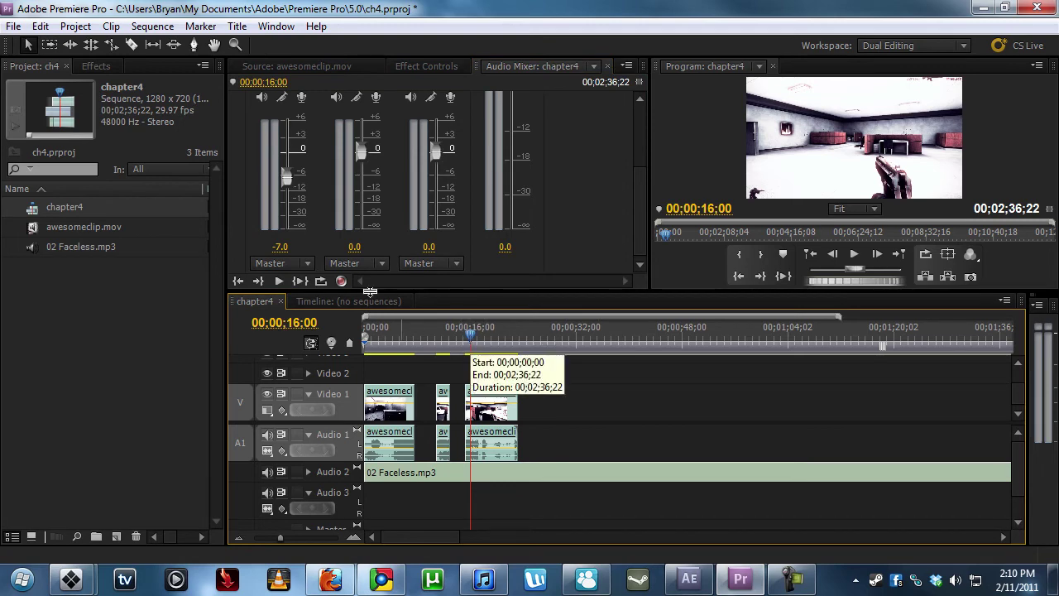
Switch to Firefox and view the YouTube playlist of The Making of USF Cessation
drag(637, 235, 613, 166)
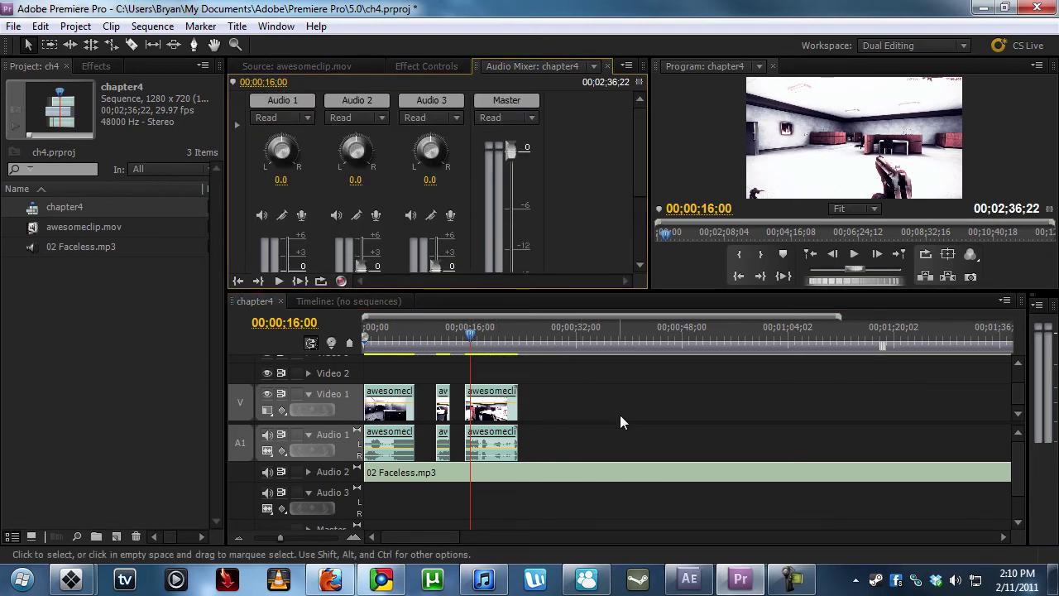
click(1019, 415)
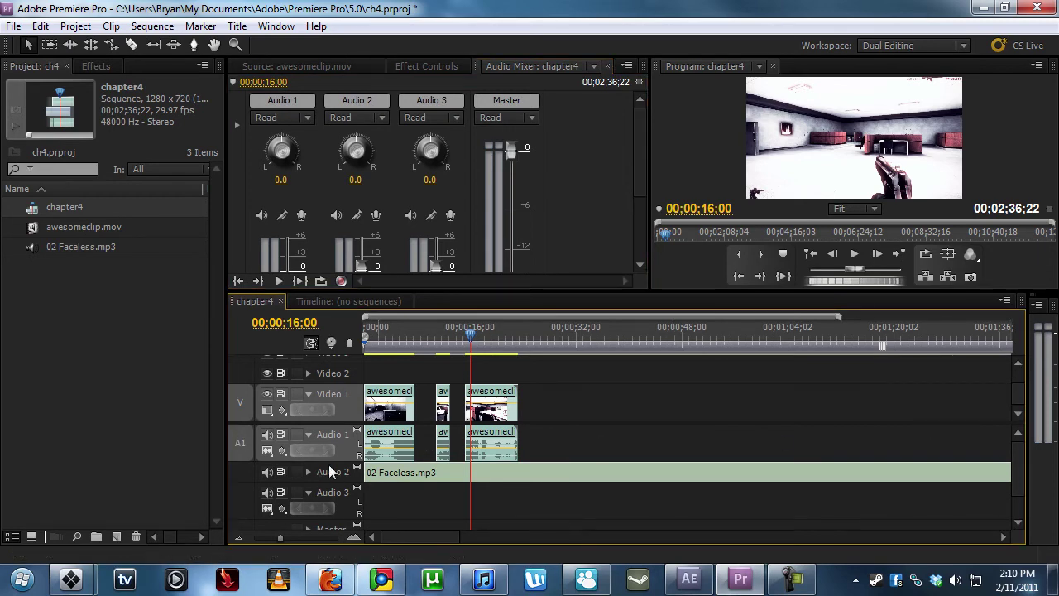
click(329, 580)
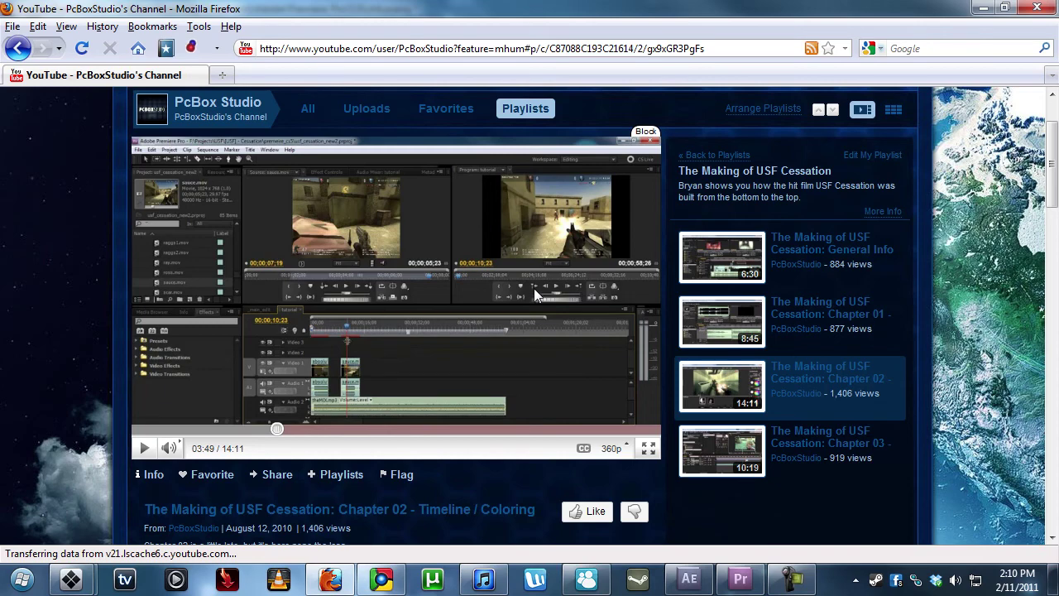
click(690, 579)
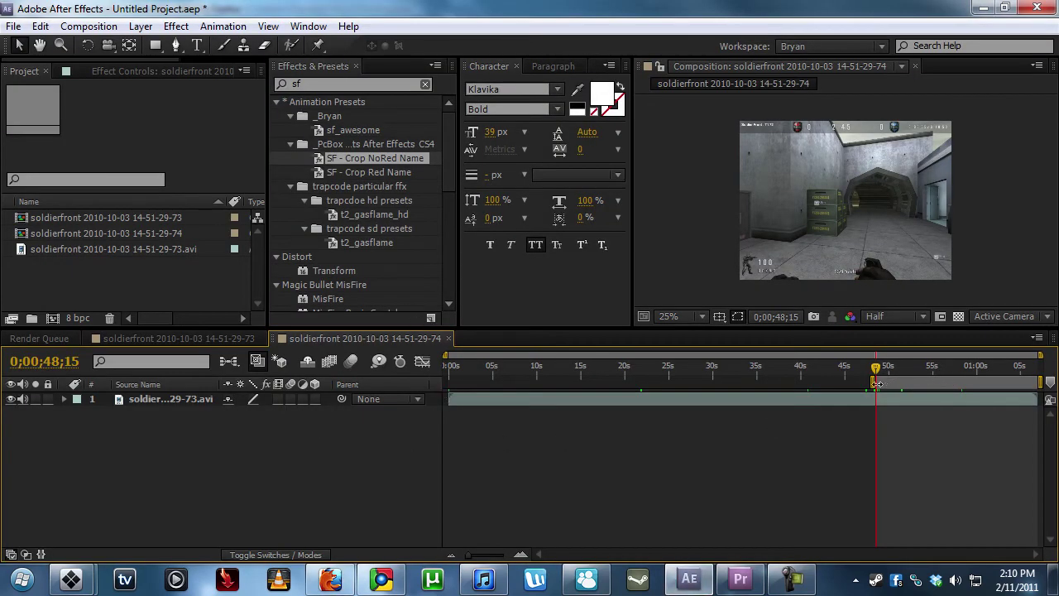
click(170, 339)
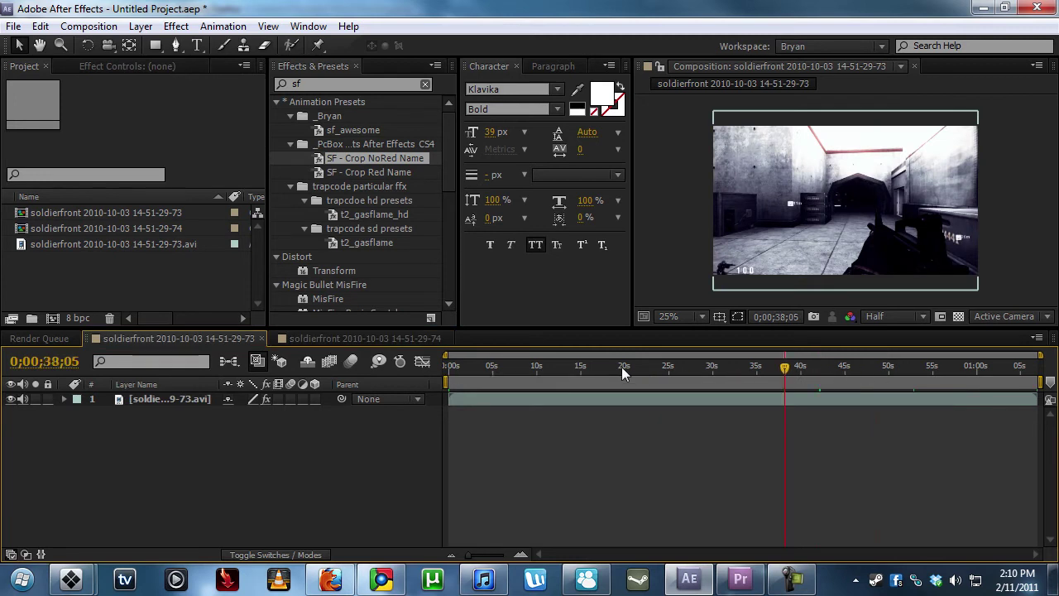
click(466, 369)
drag(445, 381, 347, 376)
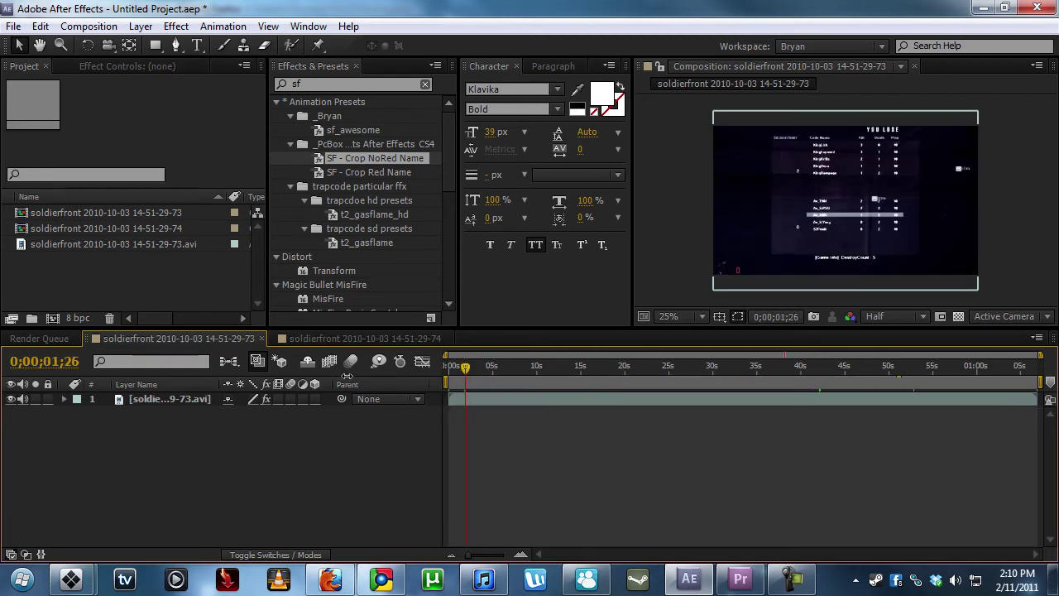
drag(480, 377, 660, 378)
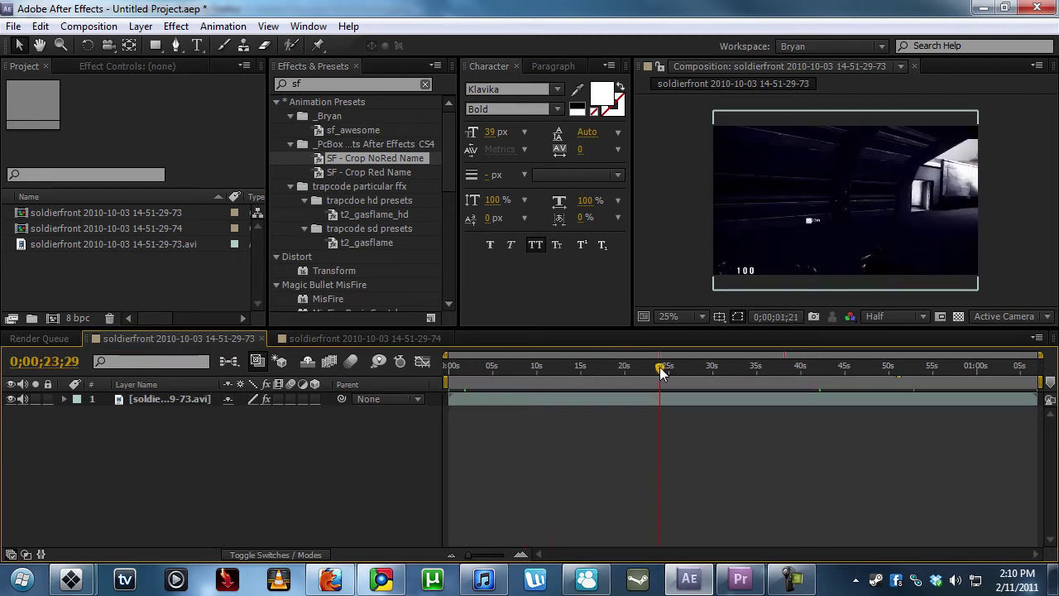
Switch to Premiere Pro to view the chapter4 sequence, and return to After Effects to select the soldierfront footage layer
click(743, 575)
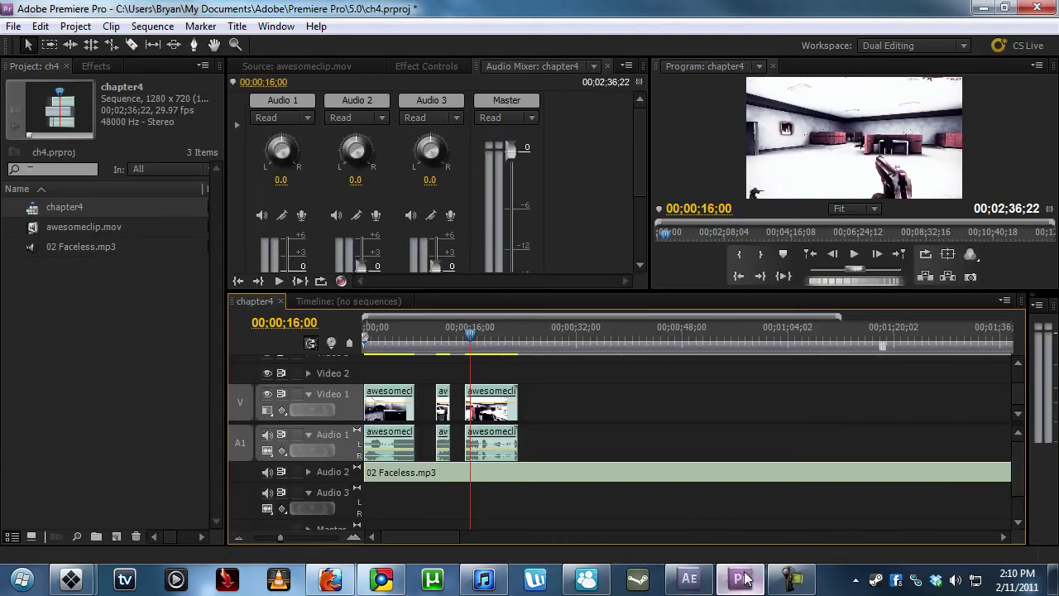
click(689, 580)
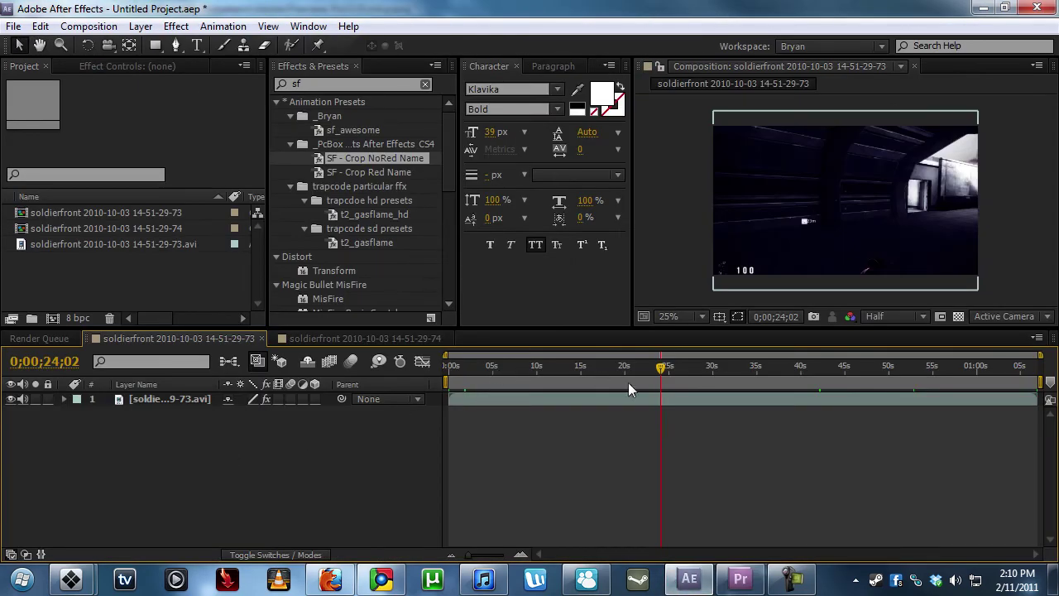
mouse_move(748, 578)
click(203, 399)
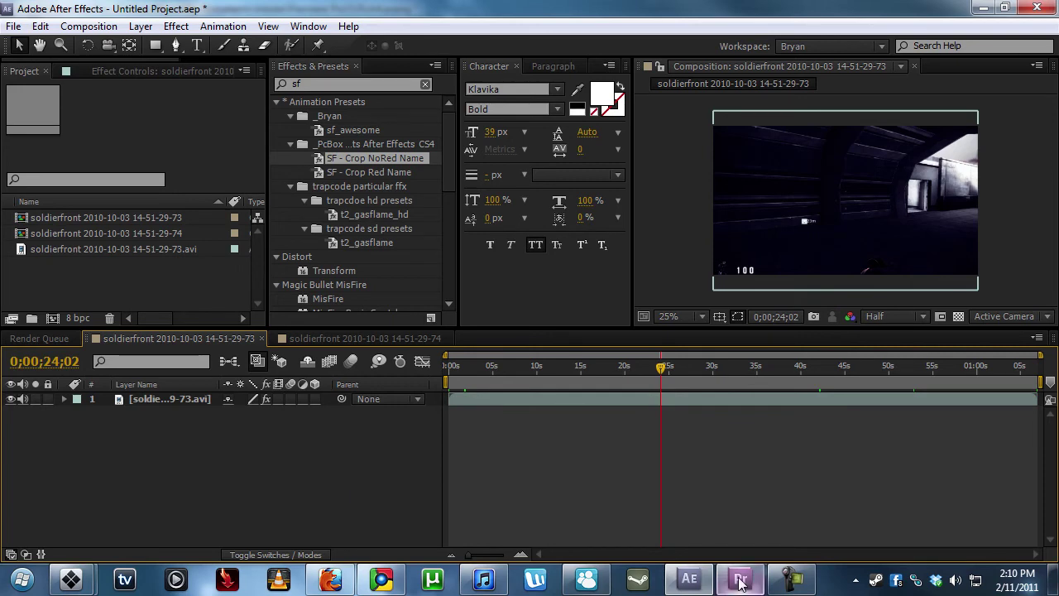
Switch to Firefox and examine the profile details and subscriber count on PcBoxStudio's YouTube channel page
click(858, 583)
click(858, 584)
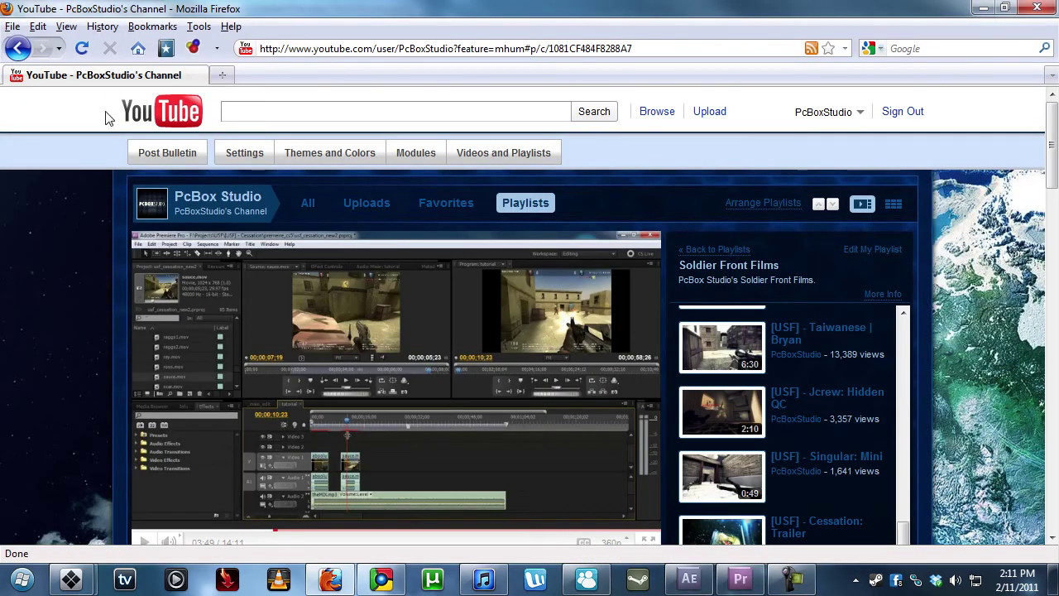
drag(105, 115, 785, 248)
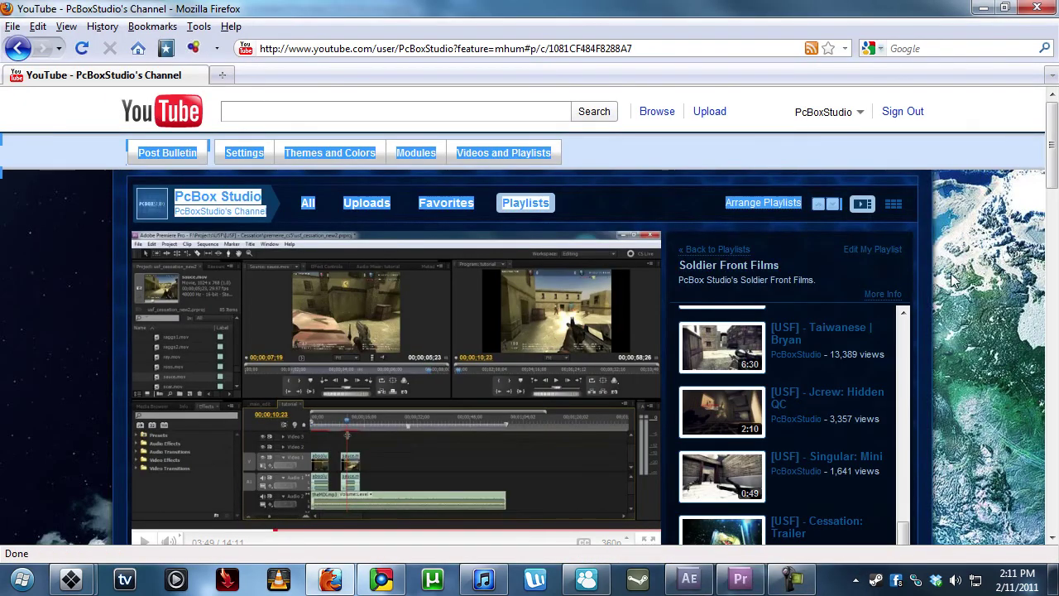
click(96, 146)
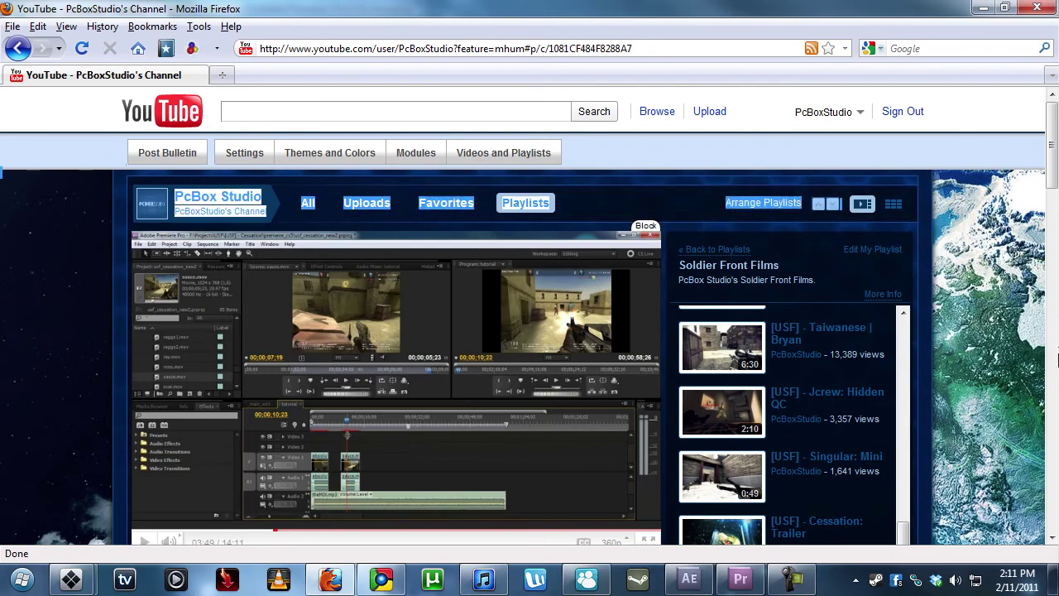
scroll(993, 339, down, 5)
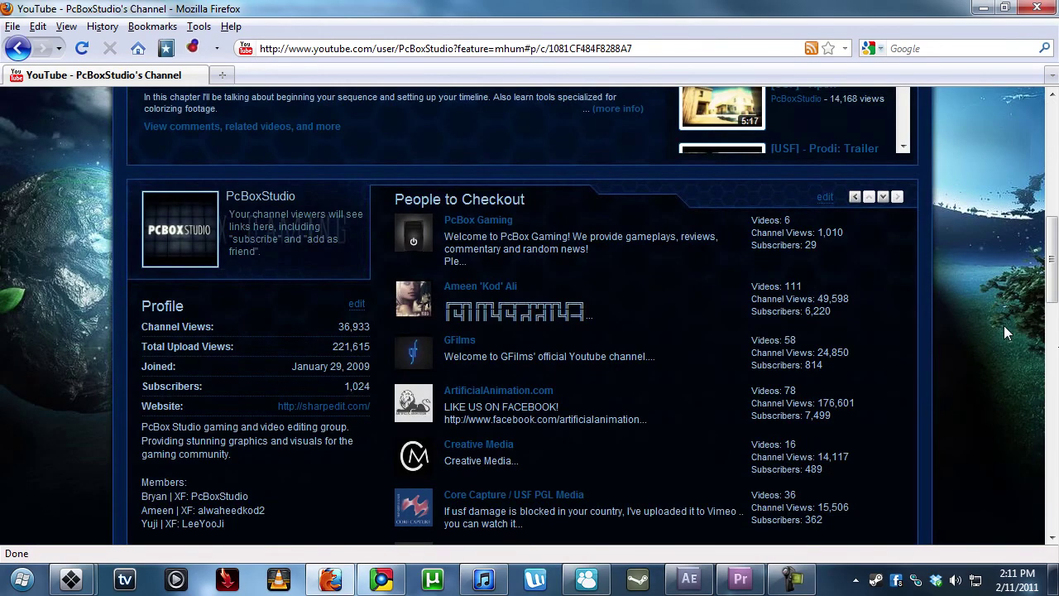
scroll(1004, 325, up, 6)
scroll(1004, 325, down, 7)
drag(343, 292, 369, 291)
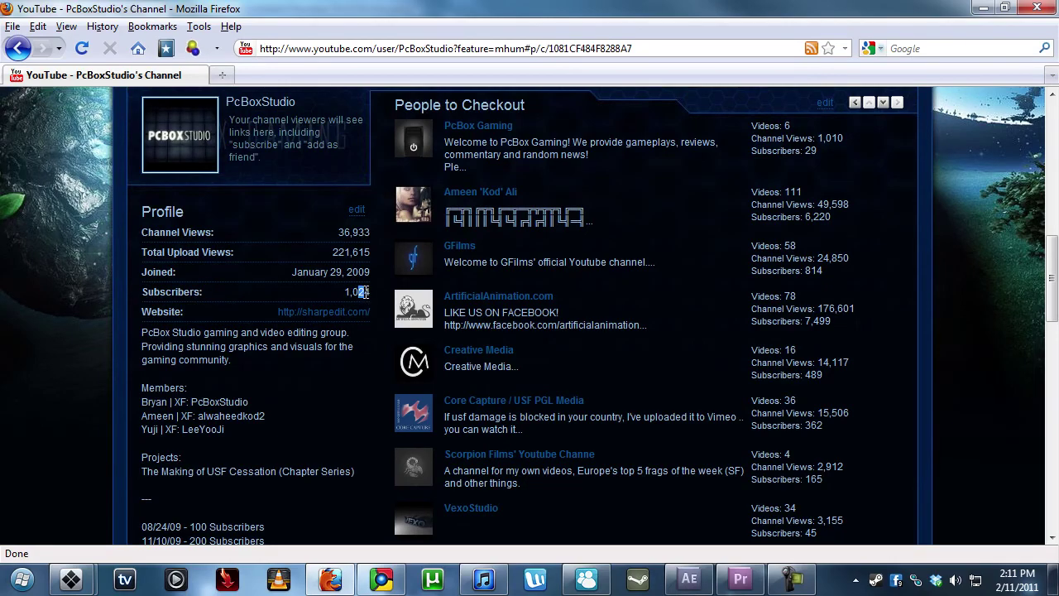
scroll(373, 288, up, 6)
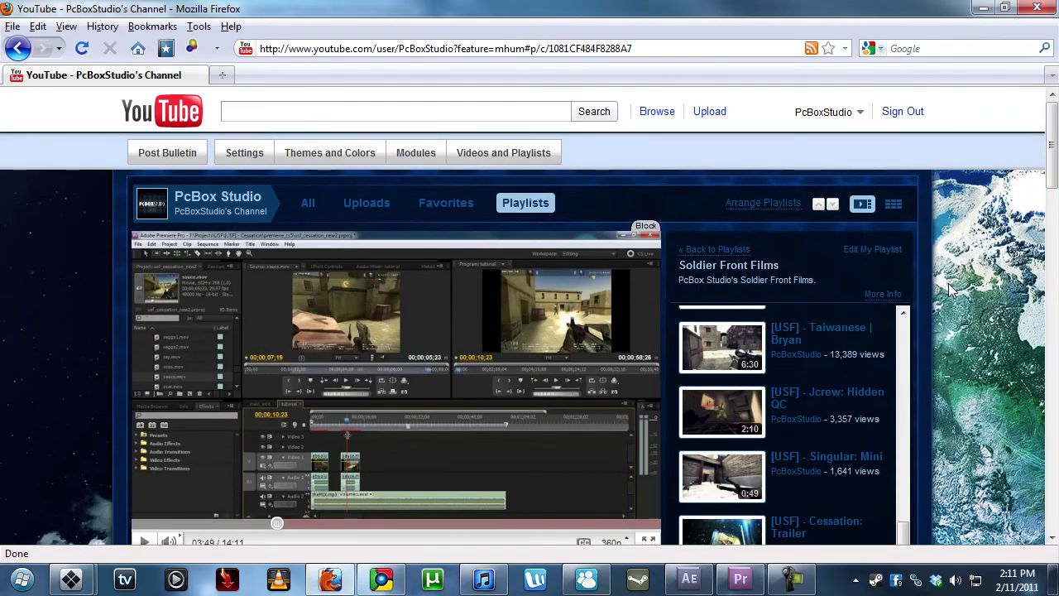
Browse the videos listed in the channel's Soldier Front Films playlist
scroll(948, 283, down, 3)
scroll(949, 283, up, 3)
scroll(905, 337, down, 5)
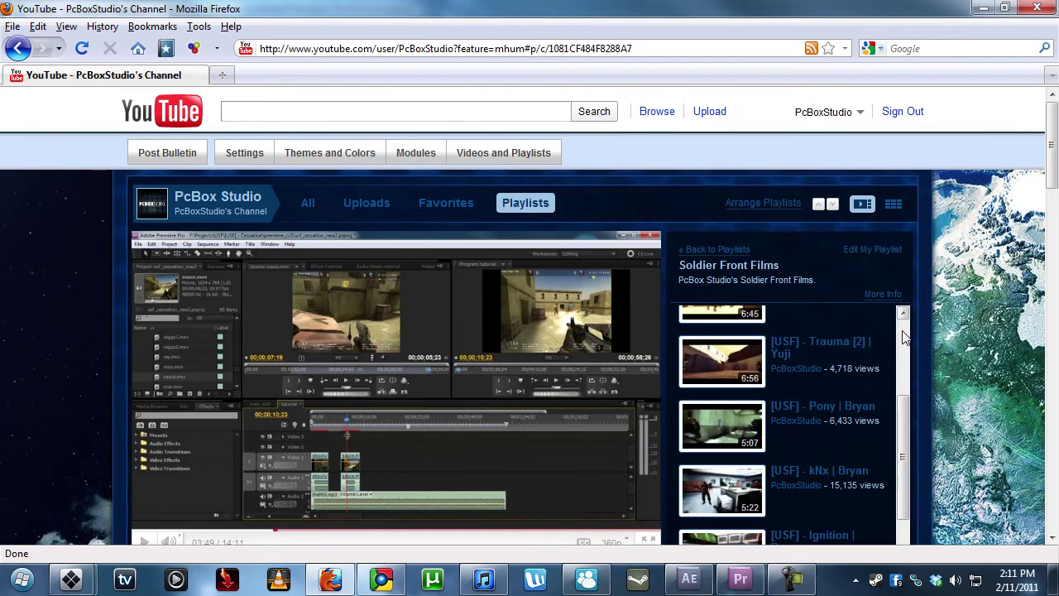
scroll(905, 338, up, 5)
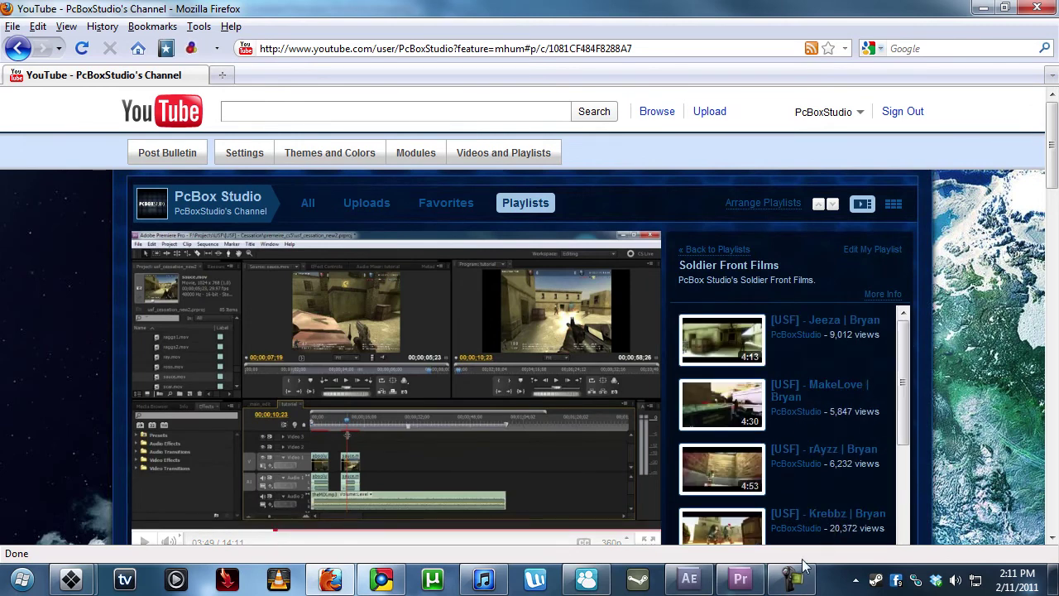
click(855, 583)
click(854, 583)
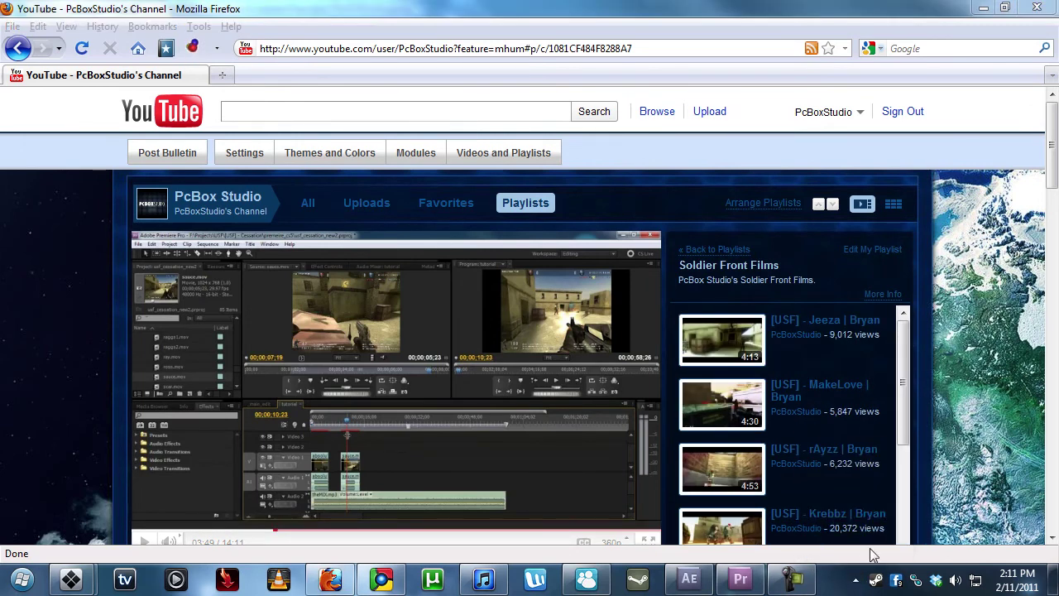
click(989, 349)
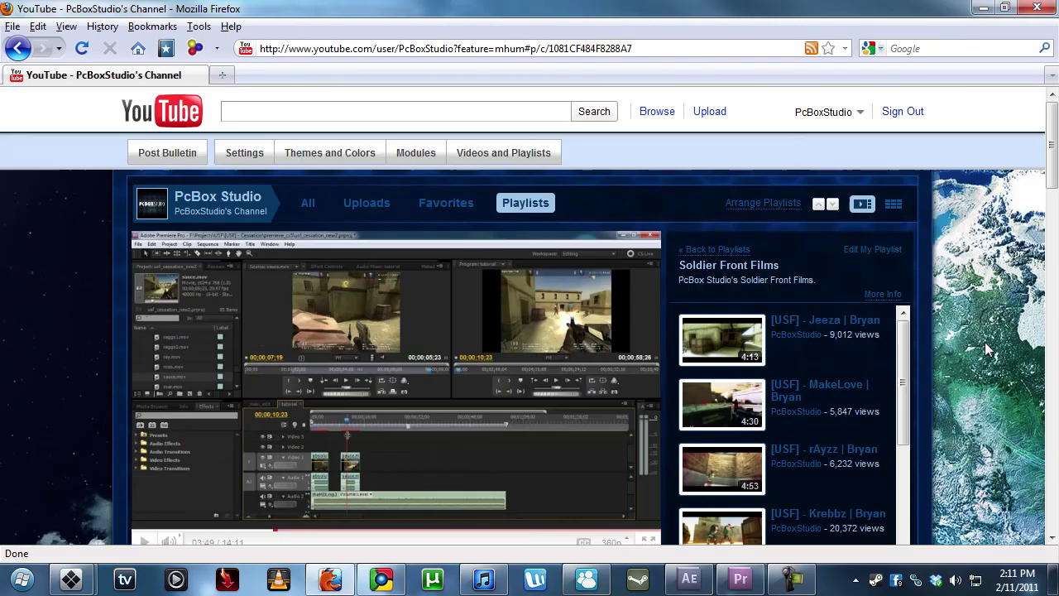
Read the description of The Making of USF Cessation: Chapter 02 - Timeline / Coloring video below the player
scroll(989, 349, down, 2)
scroll(989, 349, down, 2)
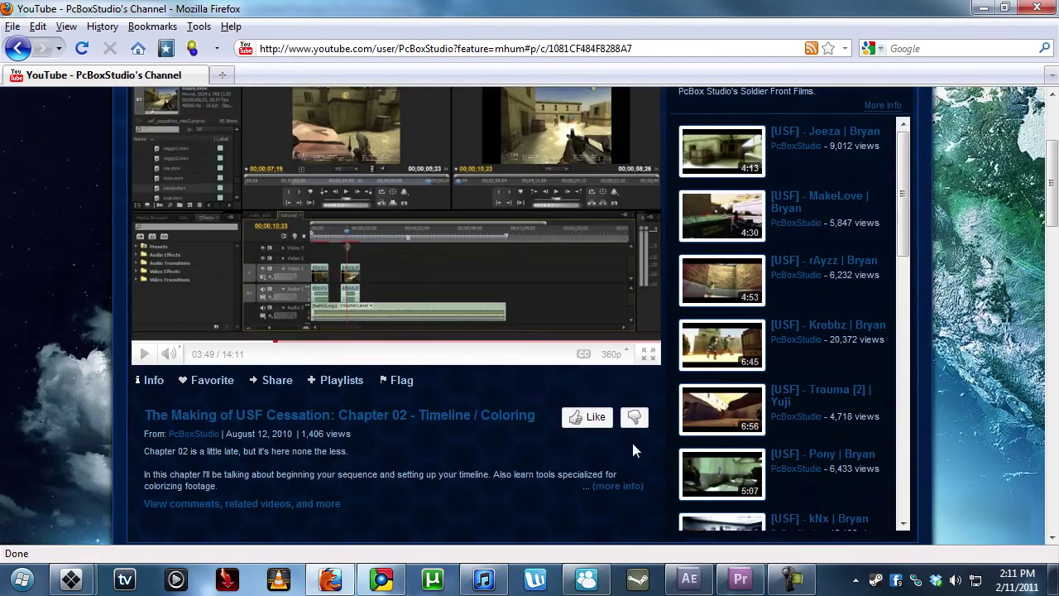
drag(475, 507, 149, 445)
click(147, 449)
click(329, 488)
click(105, 402)
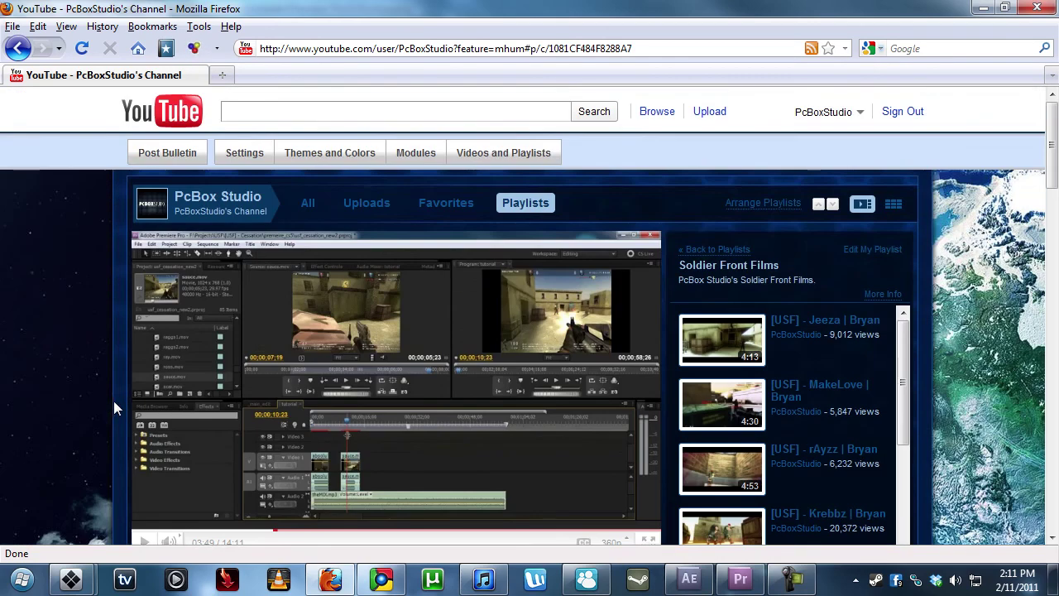